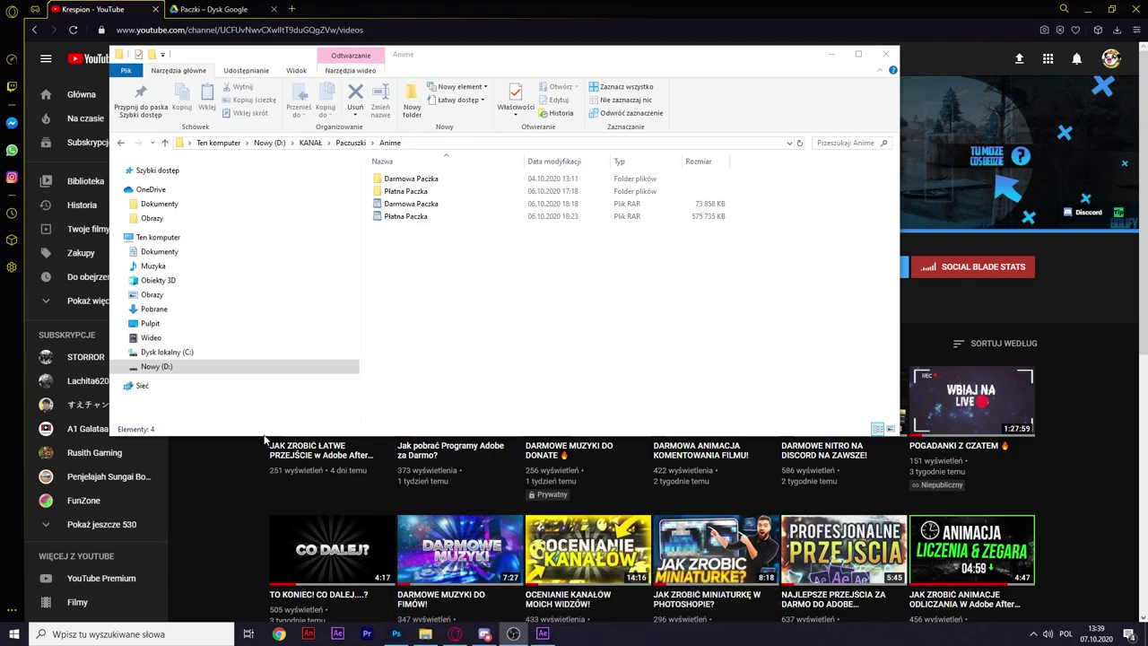
Open the Darmowa Paczka folder, look at the installer in its Zainstaluj subfolder, and return to the pack folder.
click(468, 183)
double_click(403, 180)
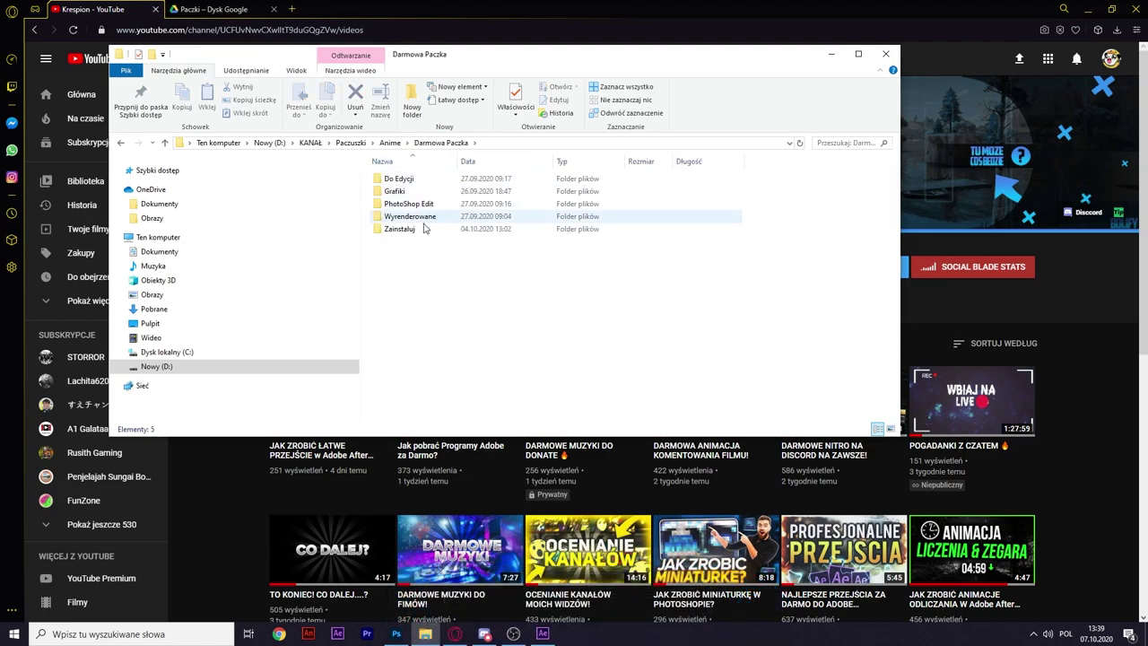
double_click(408, 230)
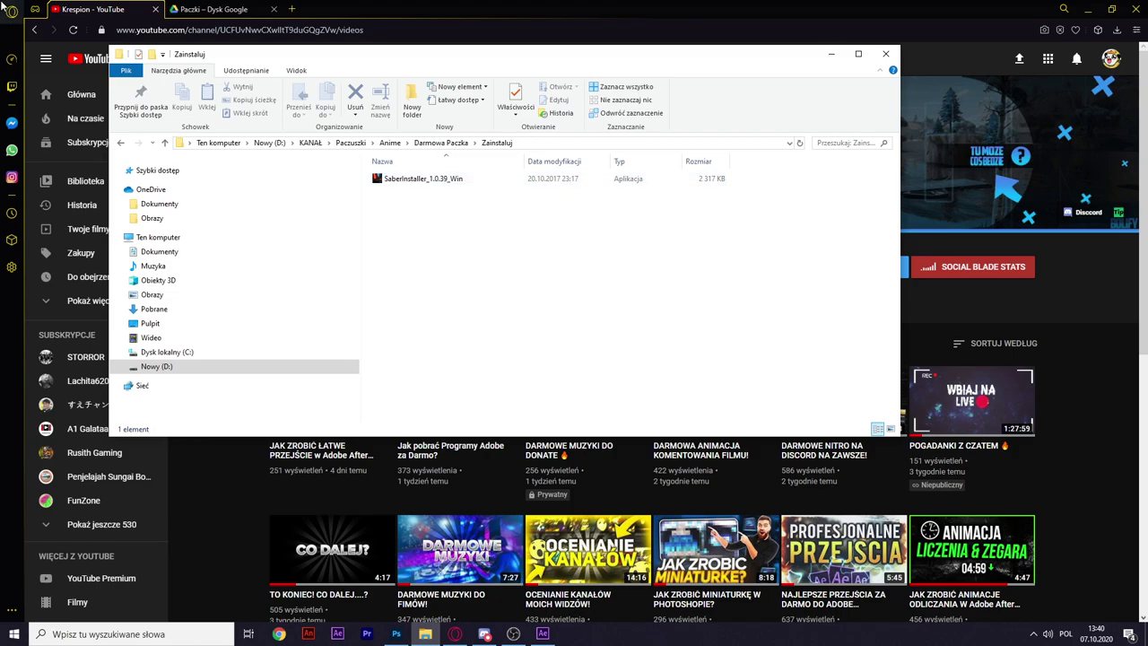
click(122, 144)
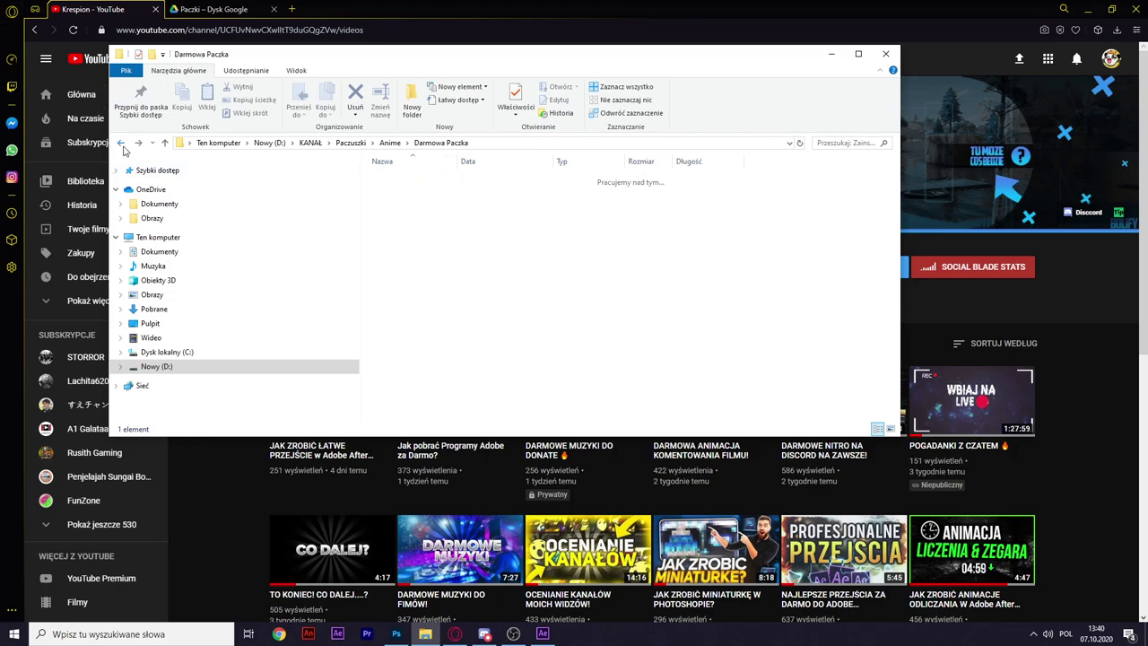
click(407, 301)
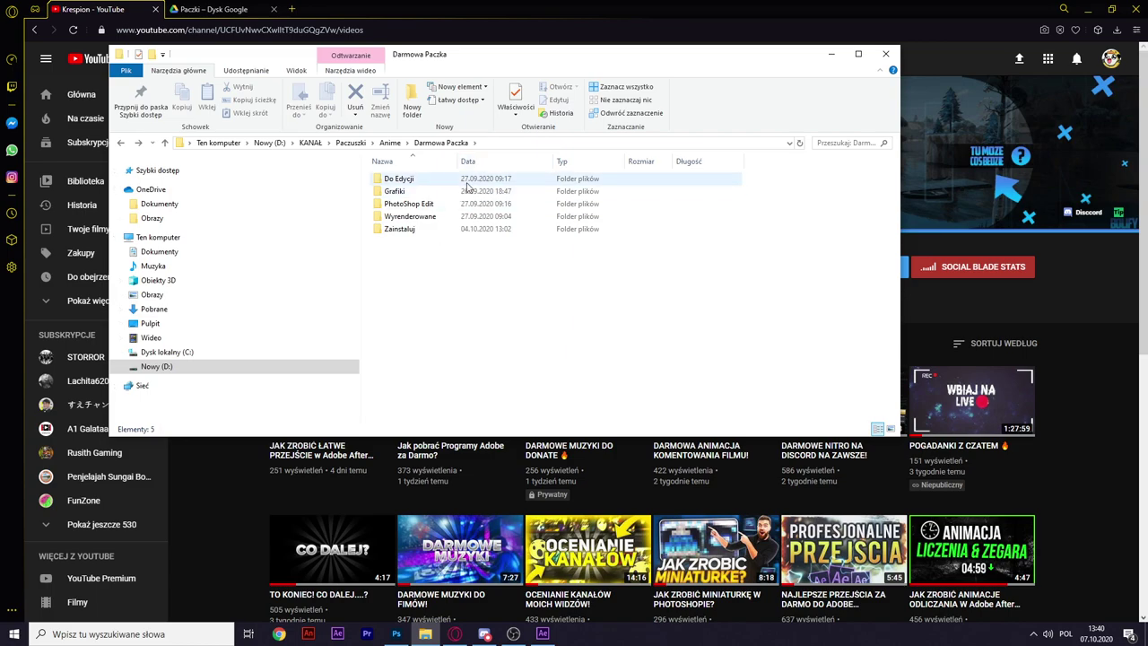
Open the Do Edycji folder and look over its Like and Przejście After Effects project files.
double_click(405, 179)
drag(518, 203, 422, 243)
click(445, 254)
drag(514, 263, 392, 192)
click(476, 254)
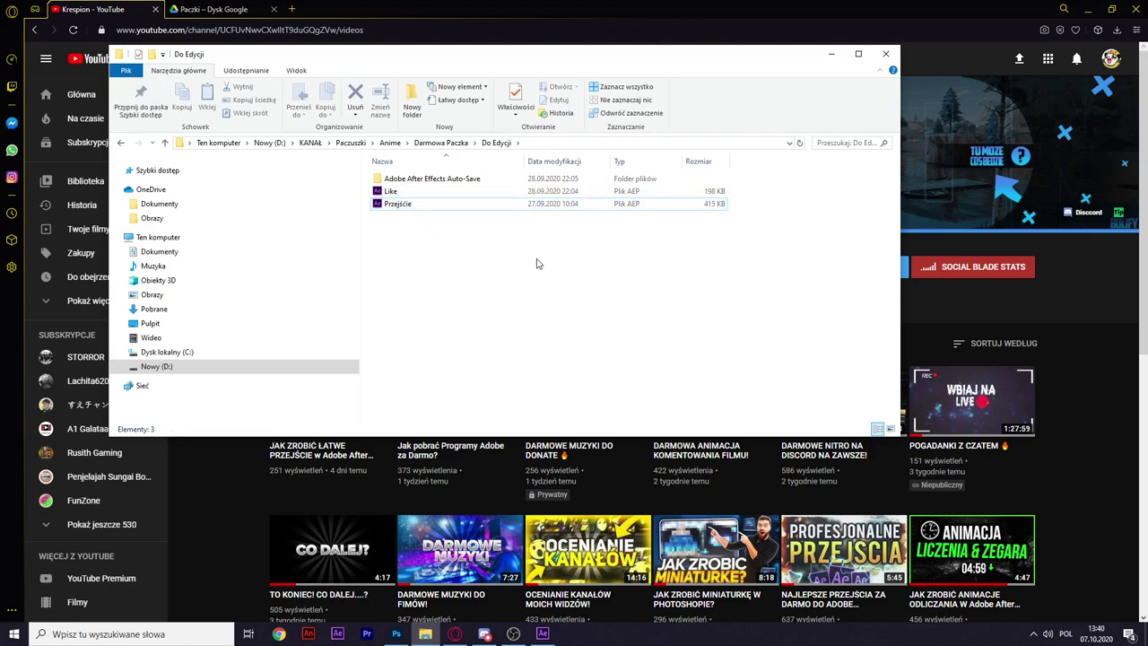
click(430, 191)
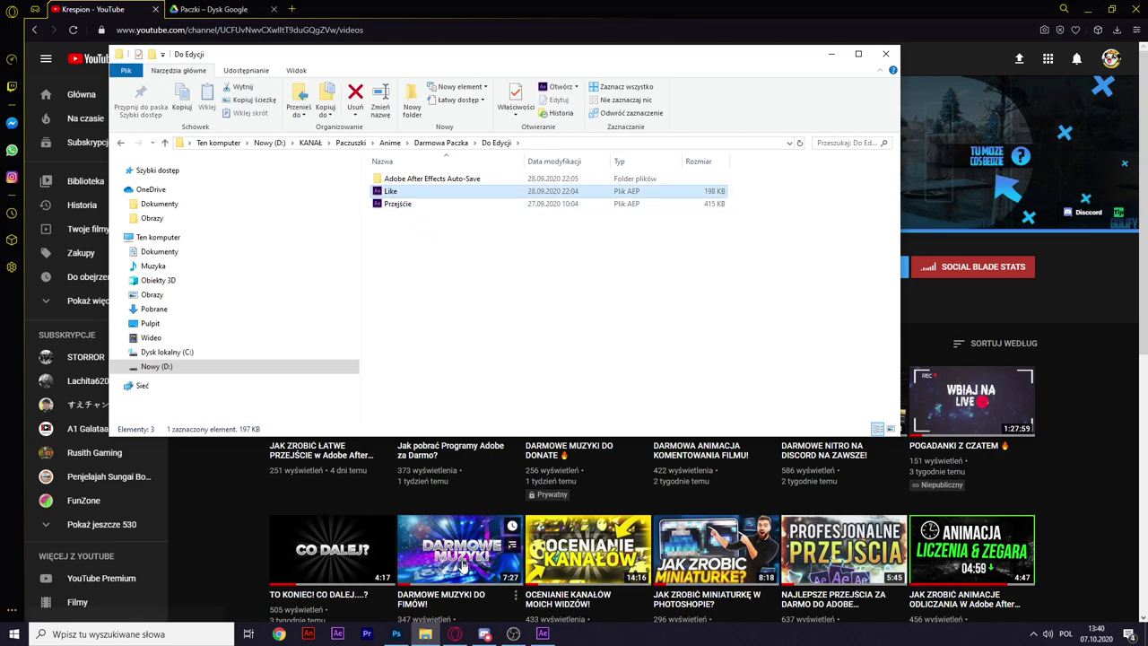
Open the Like file from the PhotoShop Edit folder in Photoshop, and return the file browser to Darmowa Paczka.
click(120, 142)
double_click(399, 203)
click(401, 215)
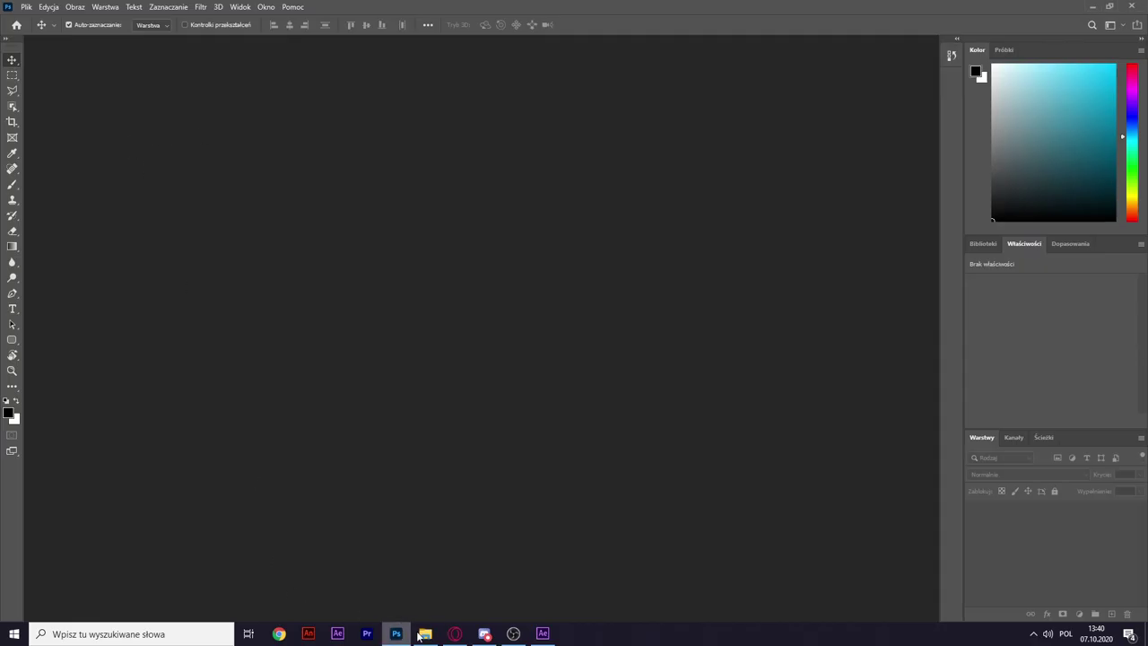
click(425, 633)
click(122, 143)
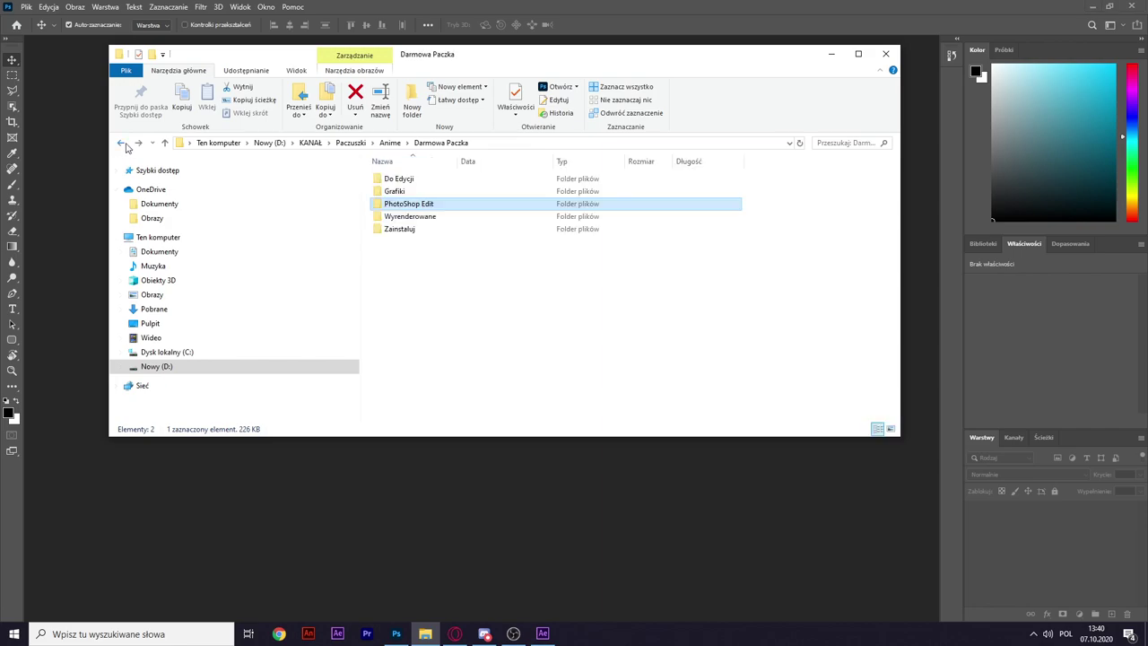
Switch to After Effects and open the Like project from Anime > Darmowa Paczka > Do Edycji.
click(543, 633)
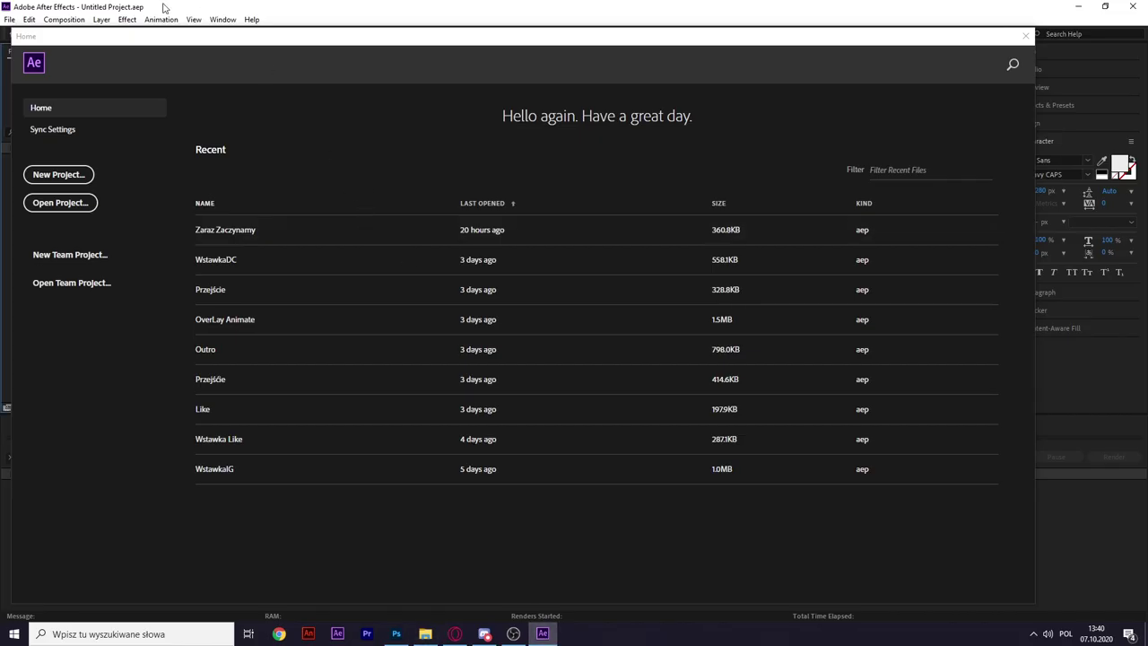
click(43, 205)
key(ctrl+o)
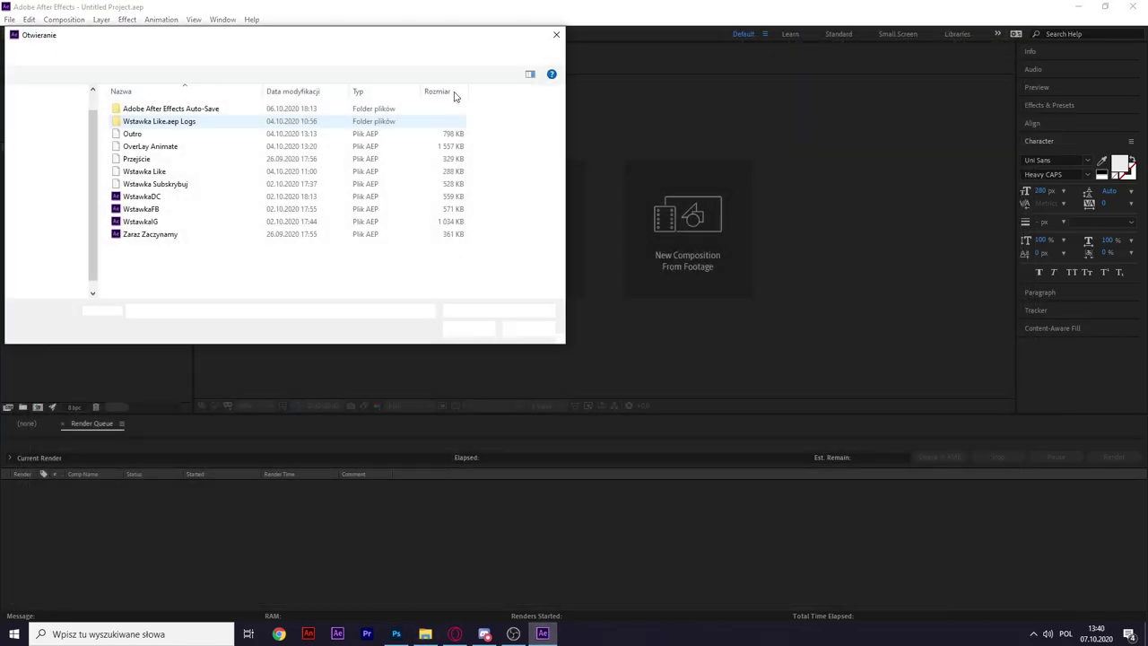
click(228, 53)
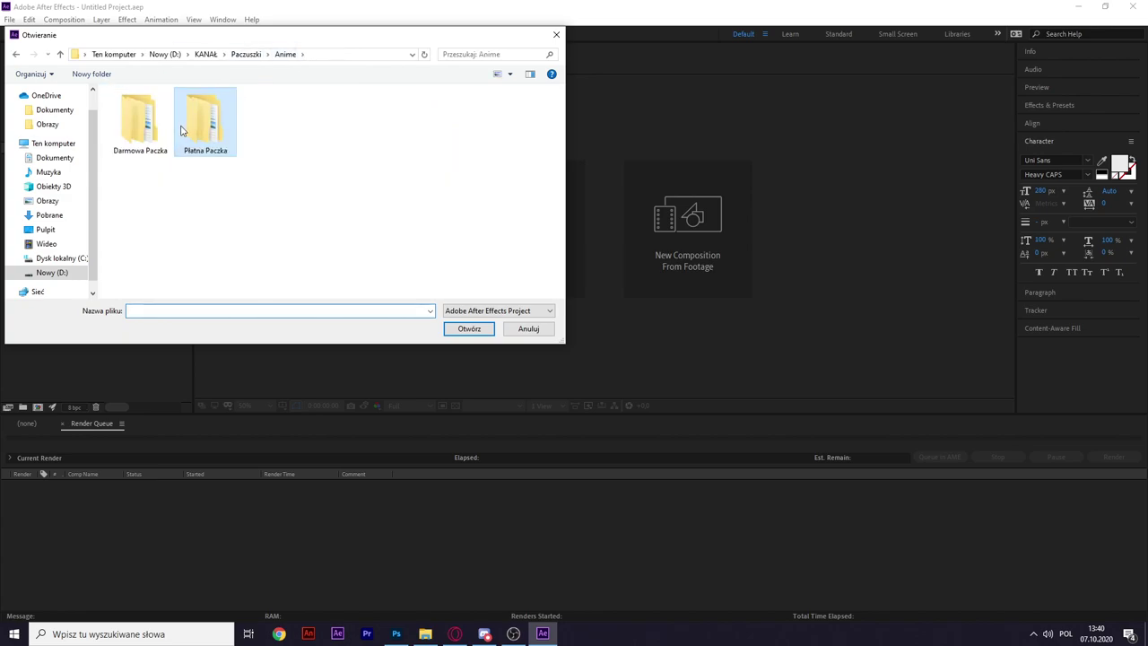
double_click(139, 124)
double_click(139, 135)
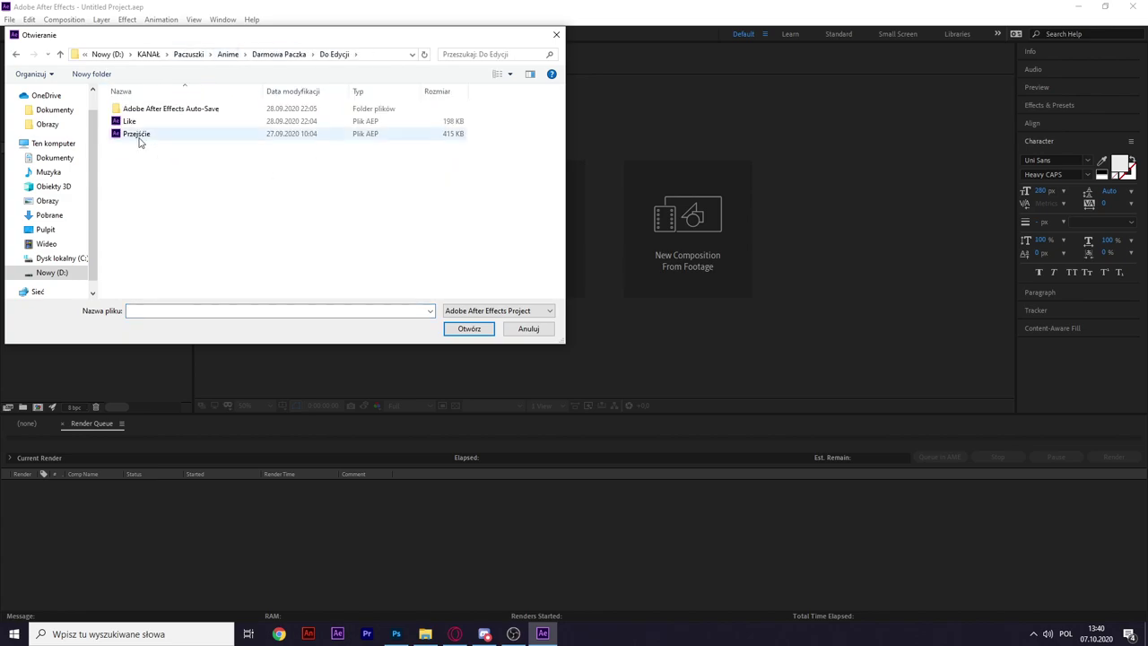
double_click(133, 122)
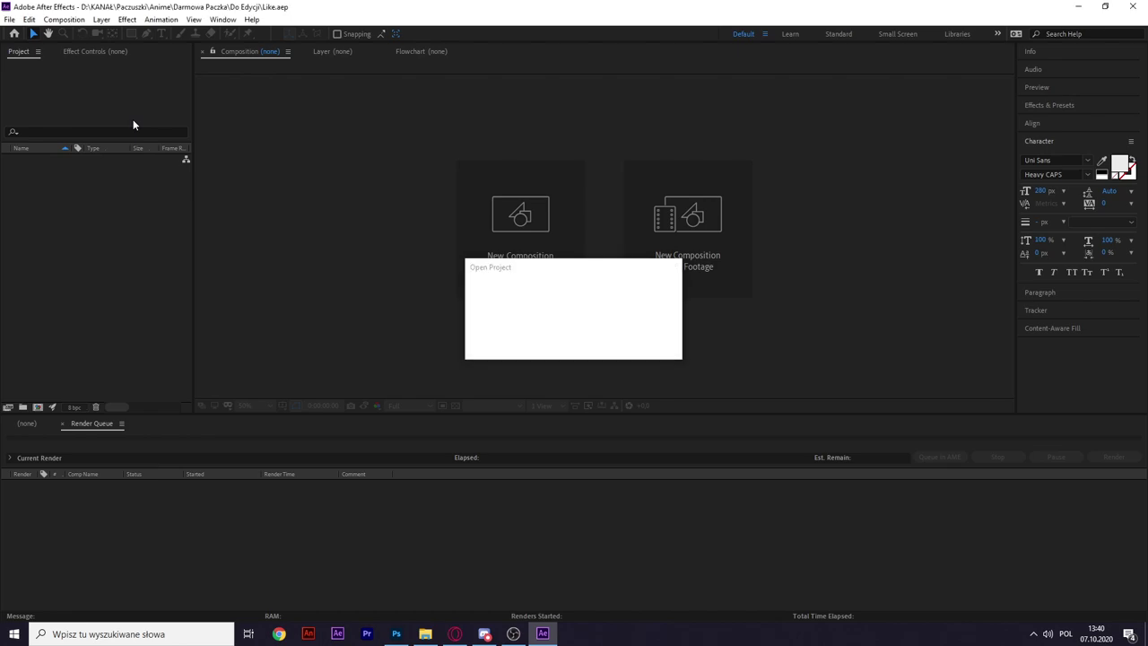
Switch to Photoshop, replace the banner's "Zostaw like" text with "Subuj", and save Like.psd.
click(425, 634)
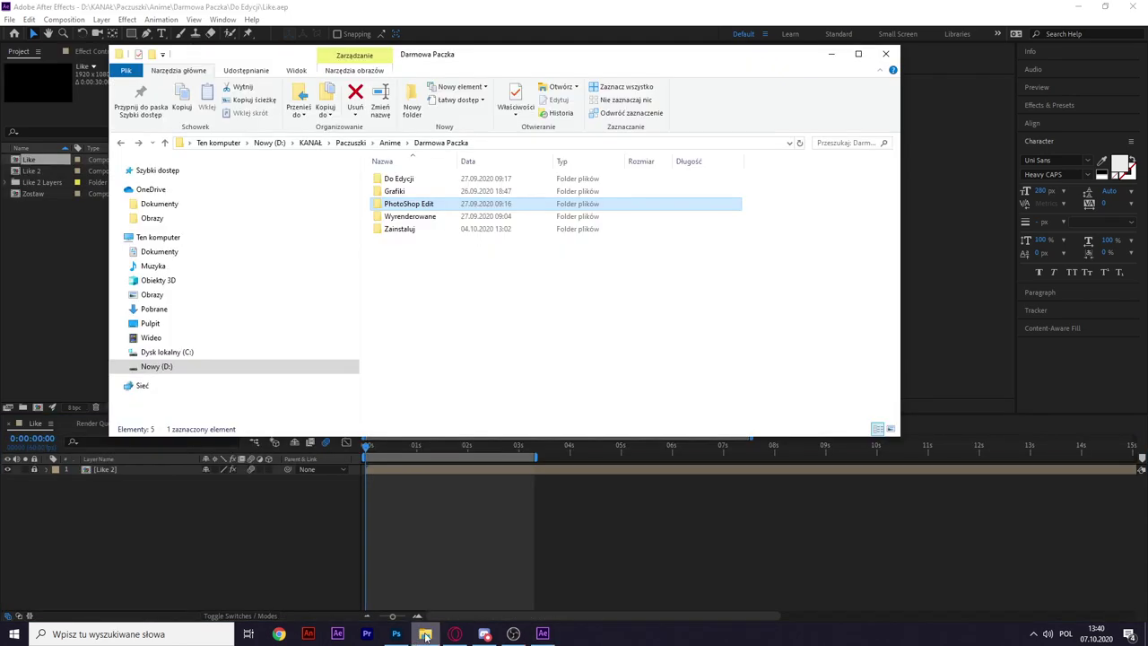
click(395, 634)
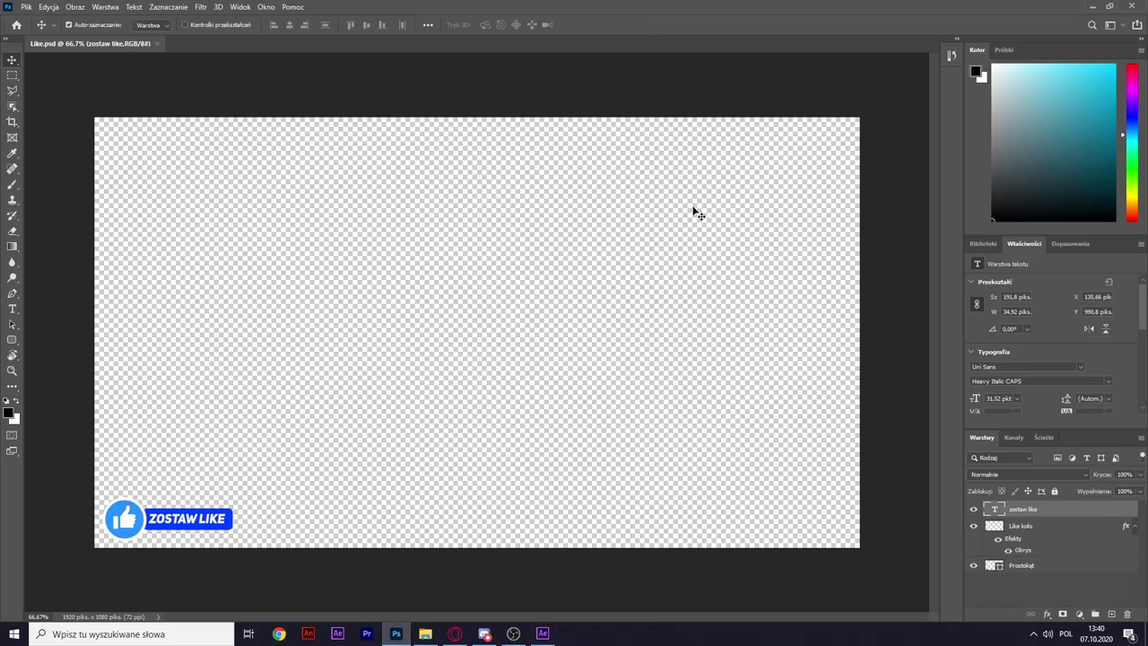
key(t)
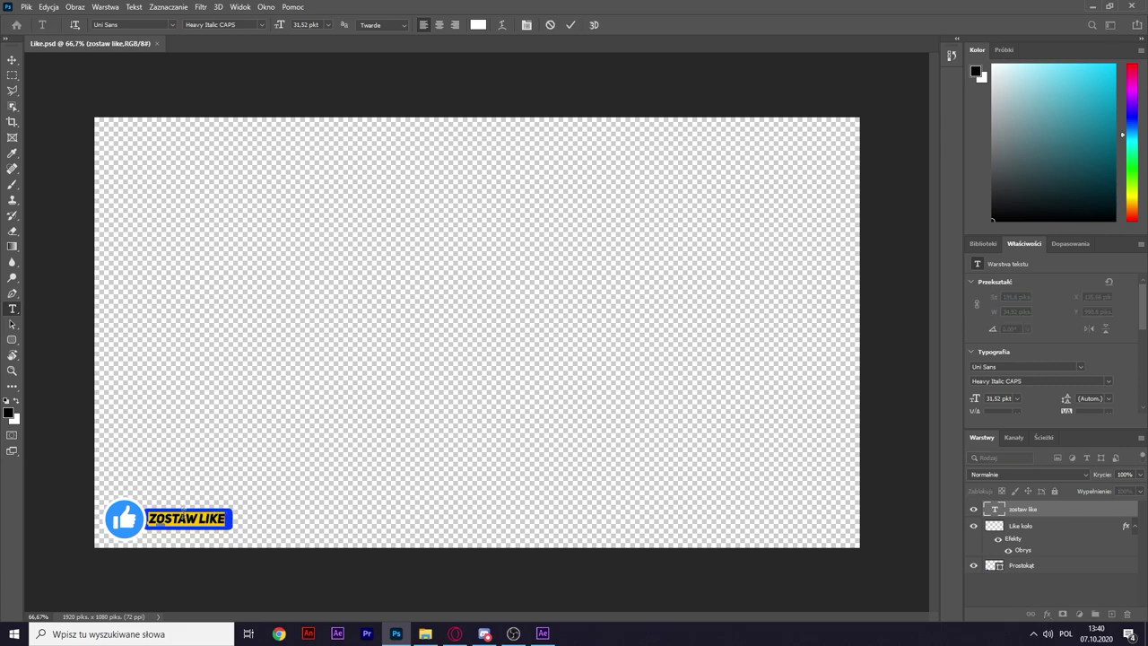
text(su)
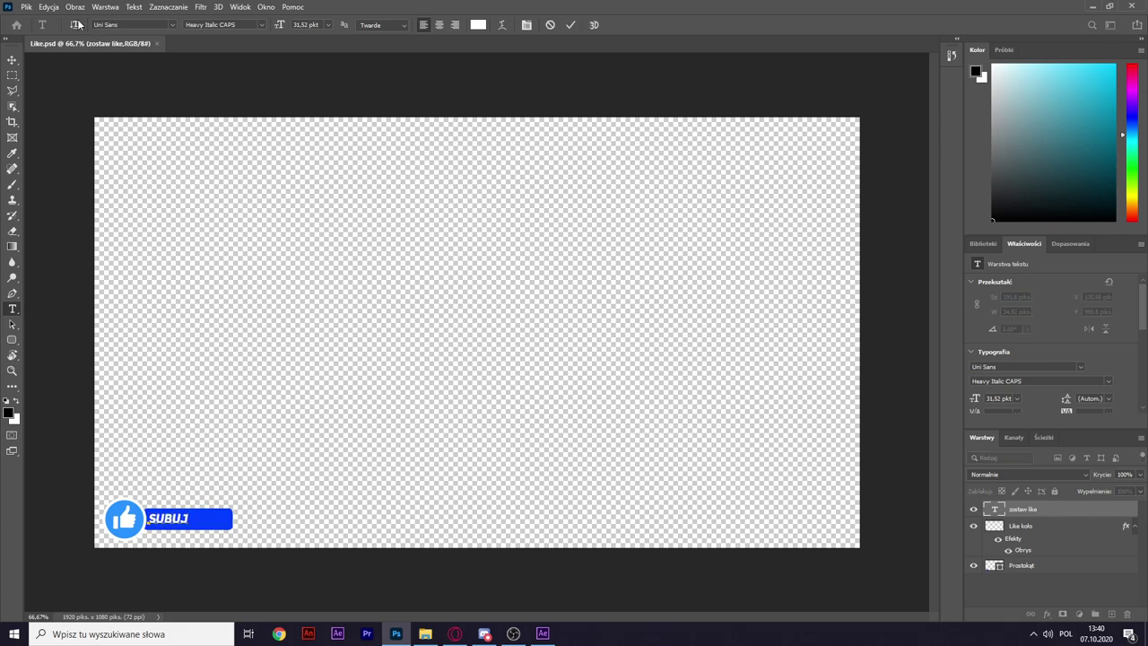
click(16, 60)
key(ctrl+s)
Switch to After Effects and inspect the Like composition's banner up close at 0:00:02:27.
click(543, 633)
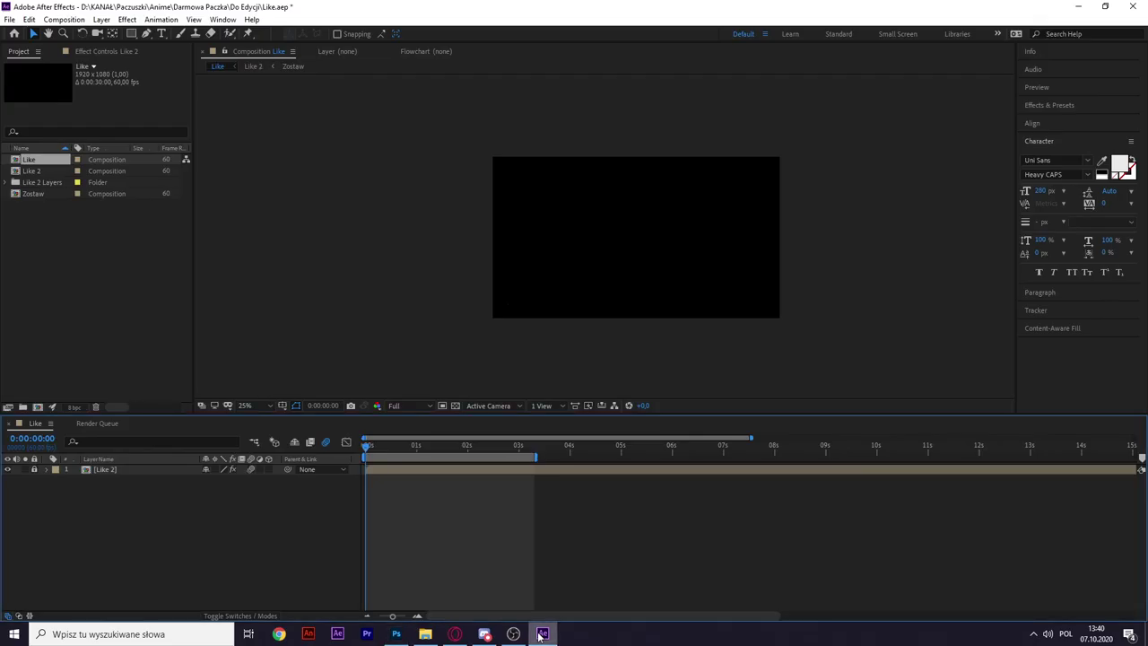
drag(363, 445, 495, 442)
scroll(509, 323, up, 3)
Switch to Photoshop, change the banner text to "Krespion <3", and preview the saved edit in the After Effects Like composition.
key(alt+Tab)
key(t)
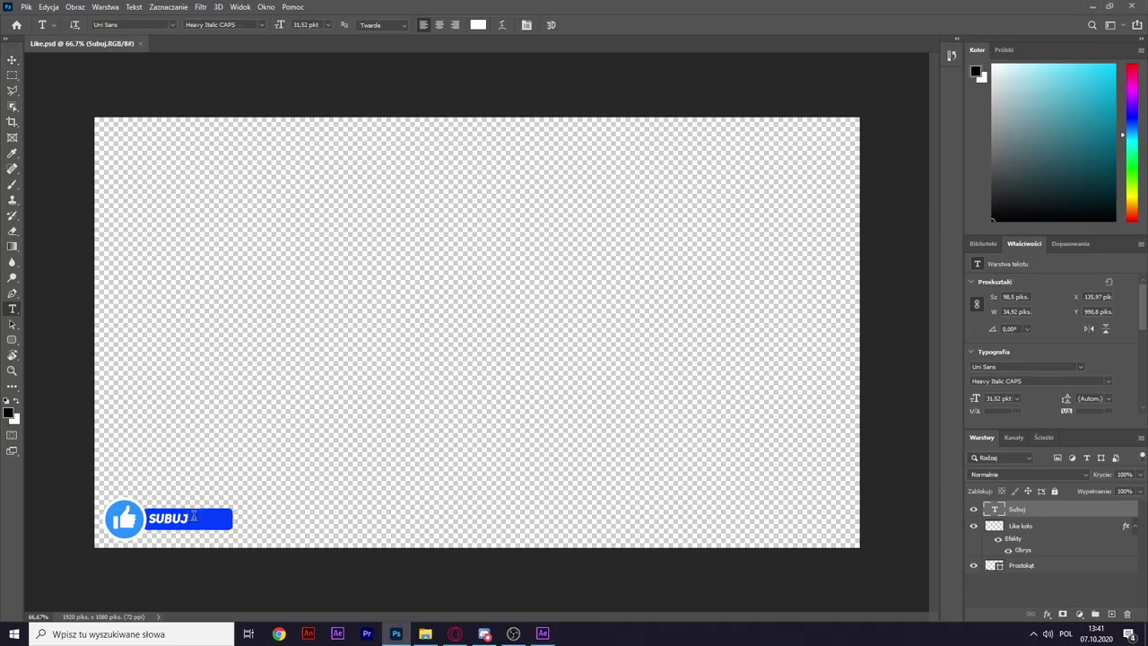
click(192, 519)
key(Escape)
click(168, 519)
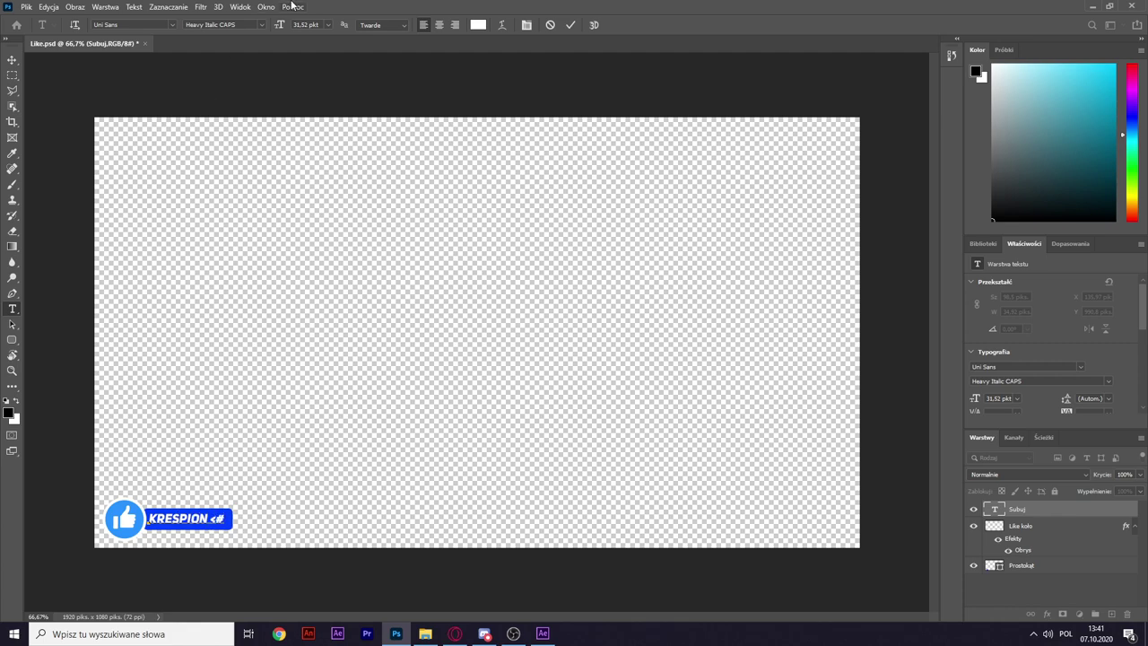
click(12, 61)
key(alt+Tab)
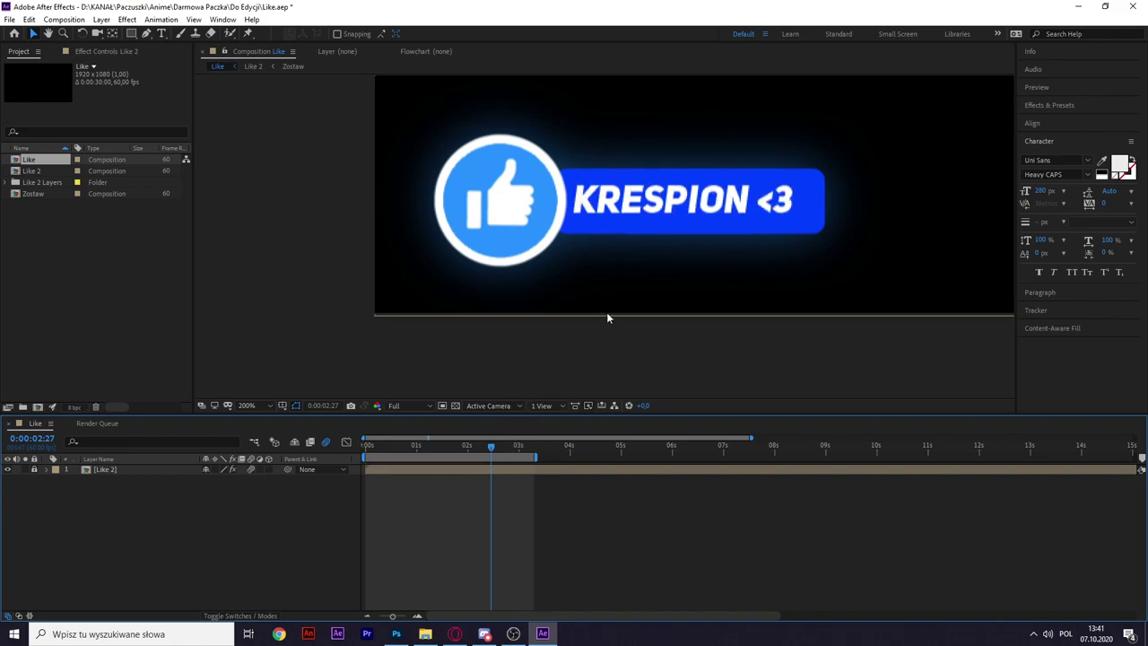
drag(491, 451, 379, 449)
Switch to Photoshop, undo the banner text edits back to "Zostaw like", and recheck the saved banner in After Effects.
key(alt+Tab)
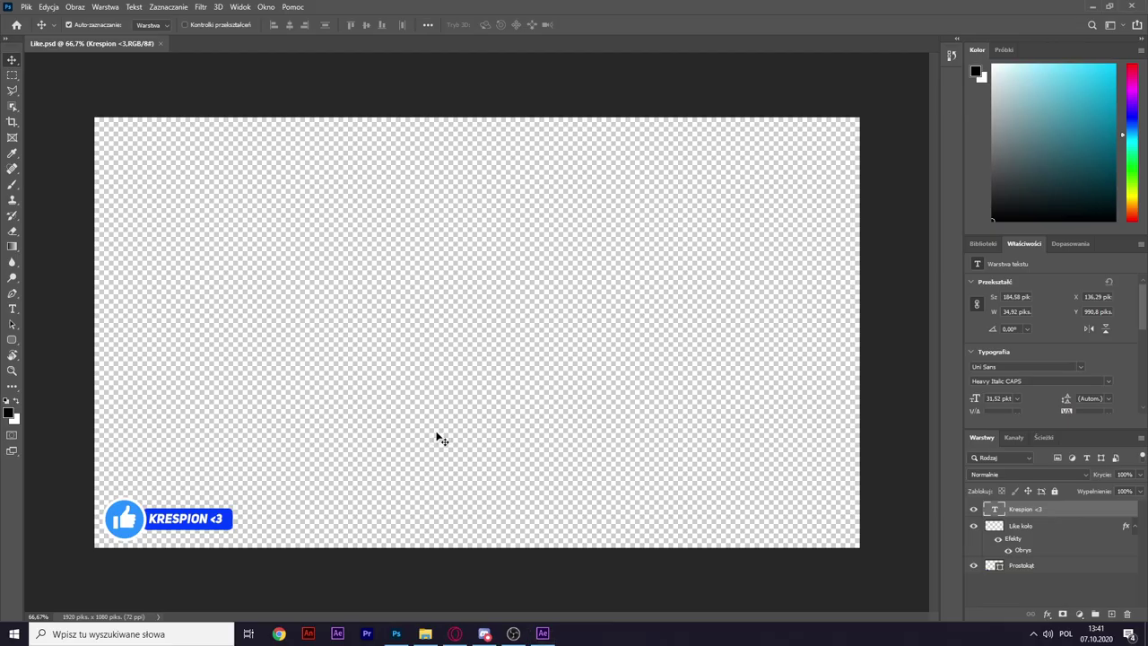
key(t)
key(ctrl+z)
key(ctrl+z)
key(ctrl+z)
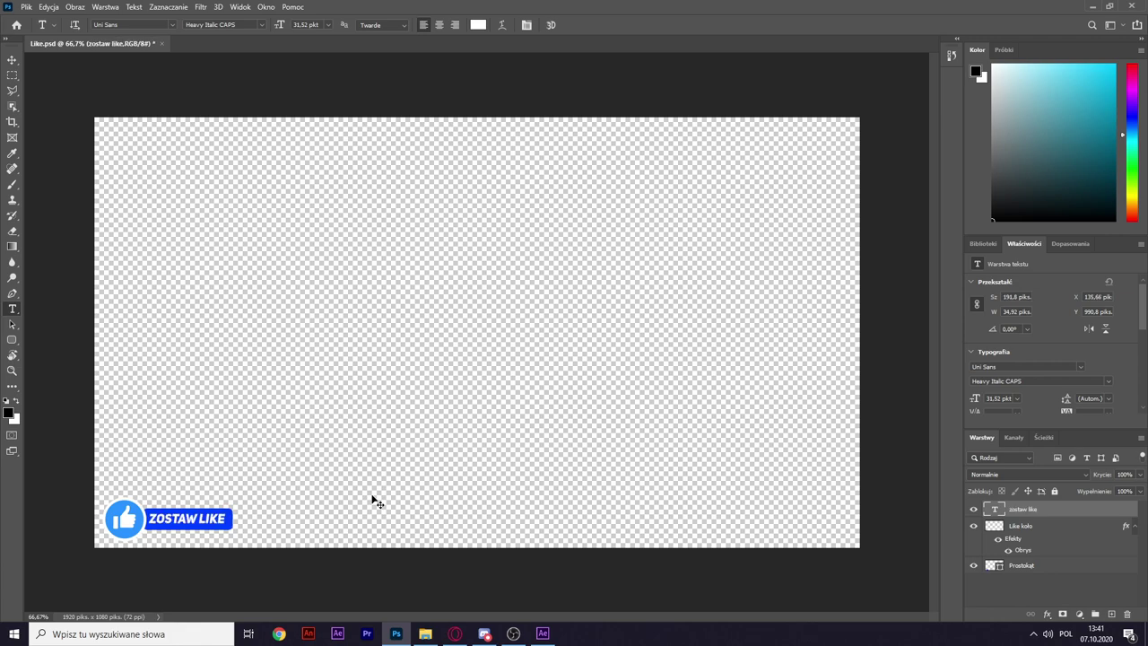
key(alt+Tab)
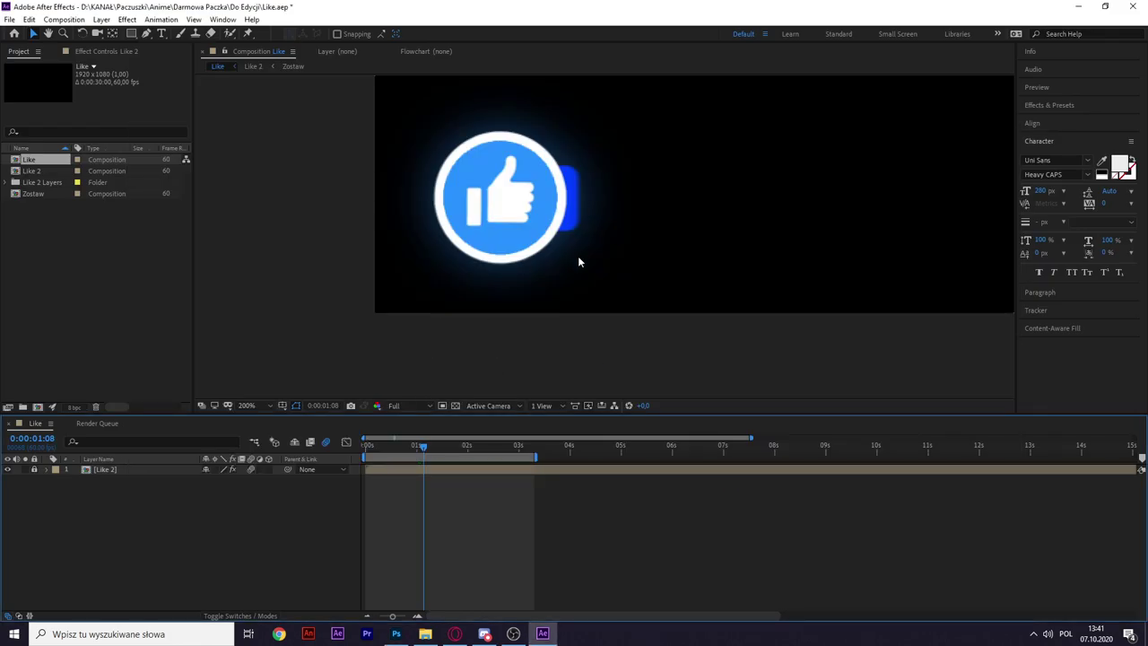
Open the Przejście project from the Do Edycji folder in After Effects without saving the changes to Like.aep.
key(alt+Tab)
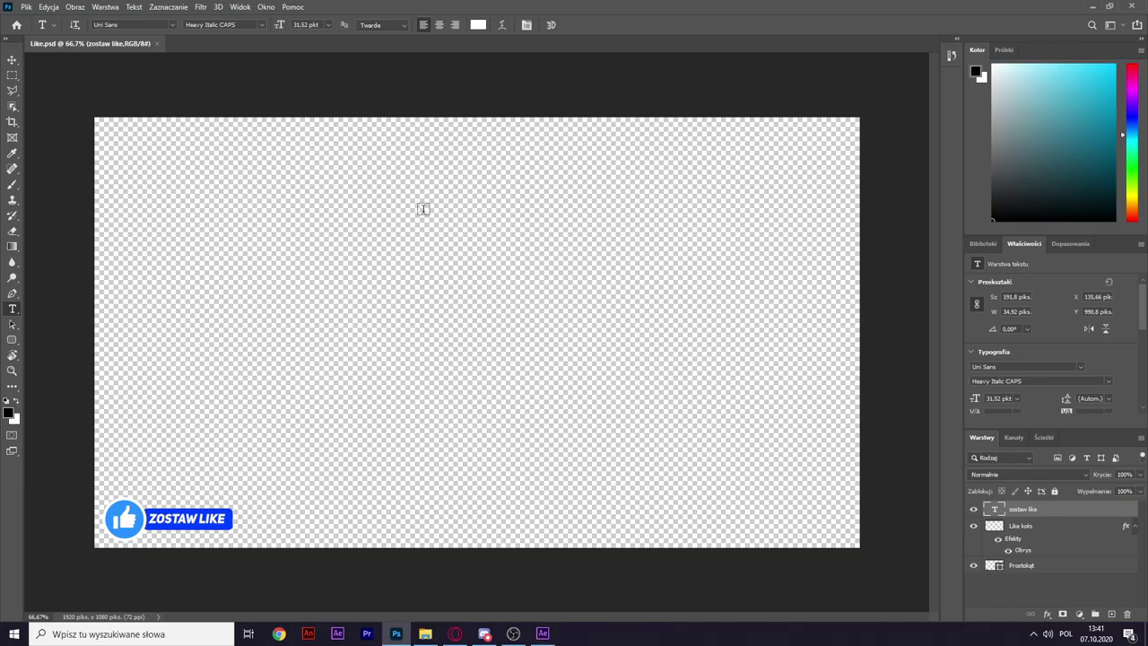
key(alt+Tab)
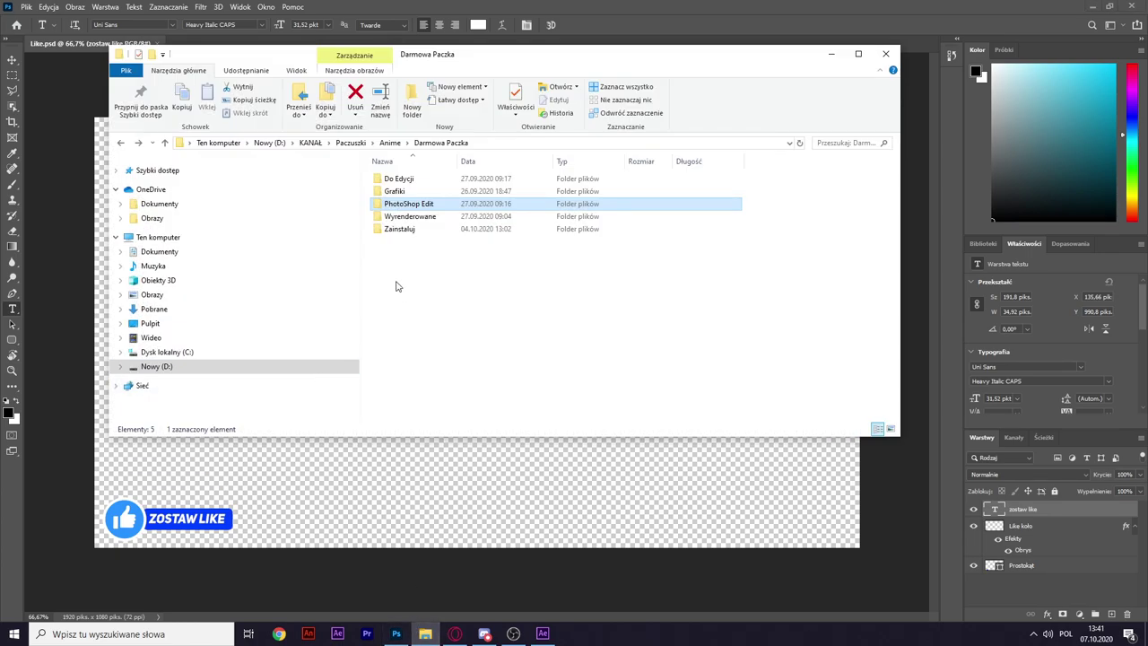
double_click(398, 179)
click(410, 204)
click(543, 633)
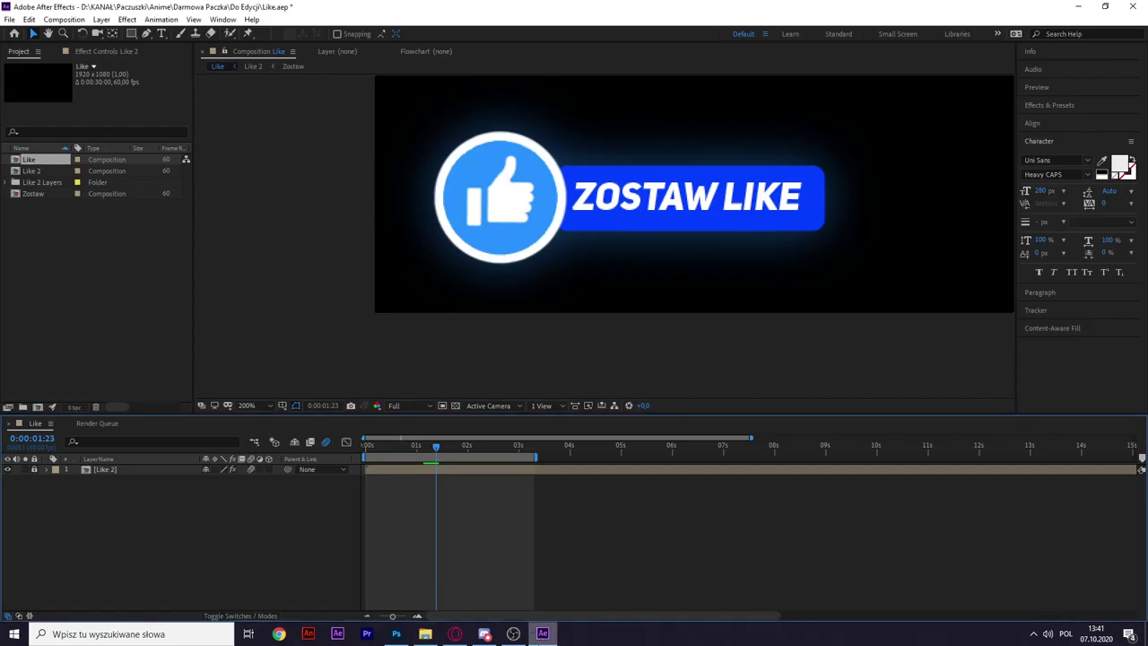
click(9, 19)
click(26, 48)
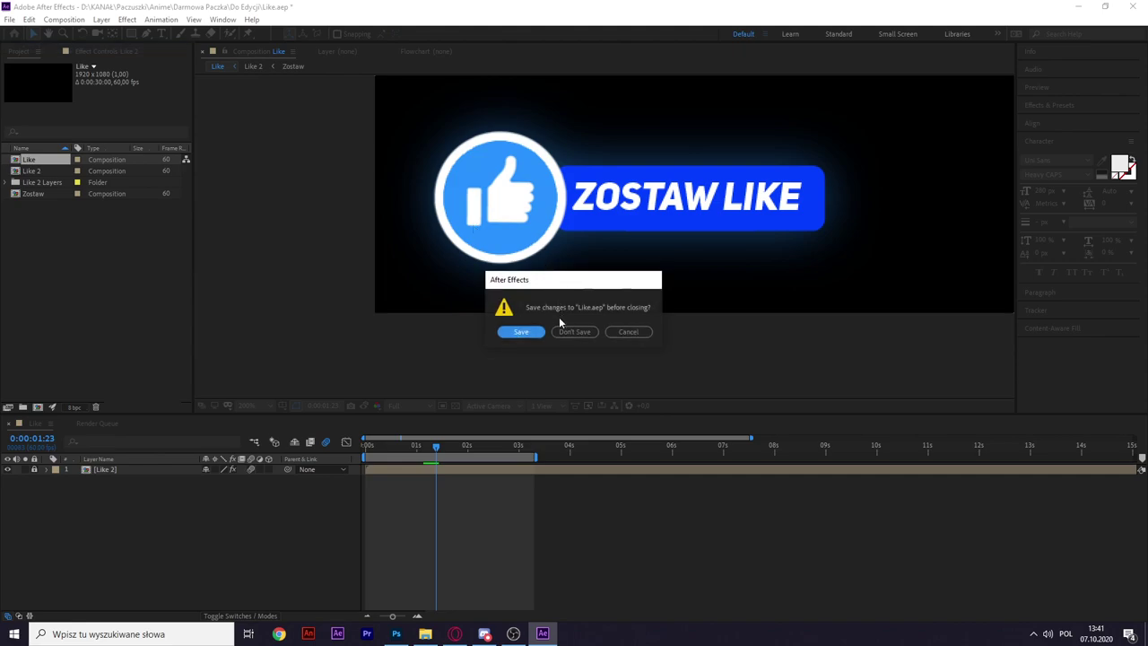
click(574, 332)
double_click(165, 126)
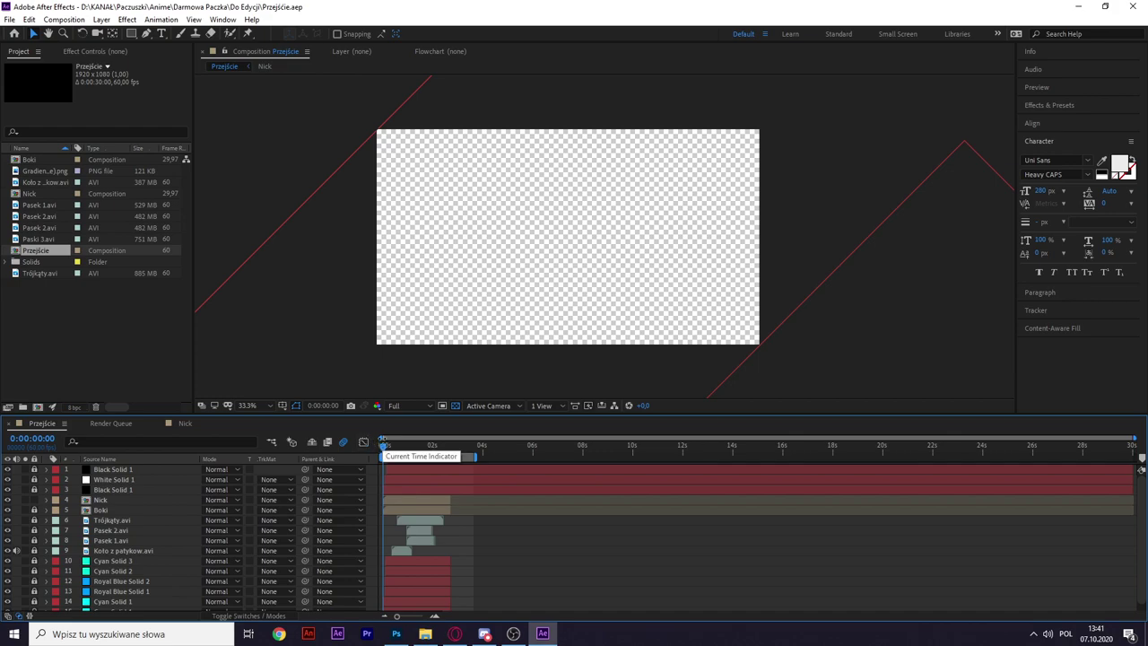
Open the Nick composition nested in Przejście, preview its nick text layer up to 0;00;02;05, and activate the Type tool.
click(99, 499)
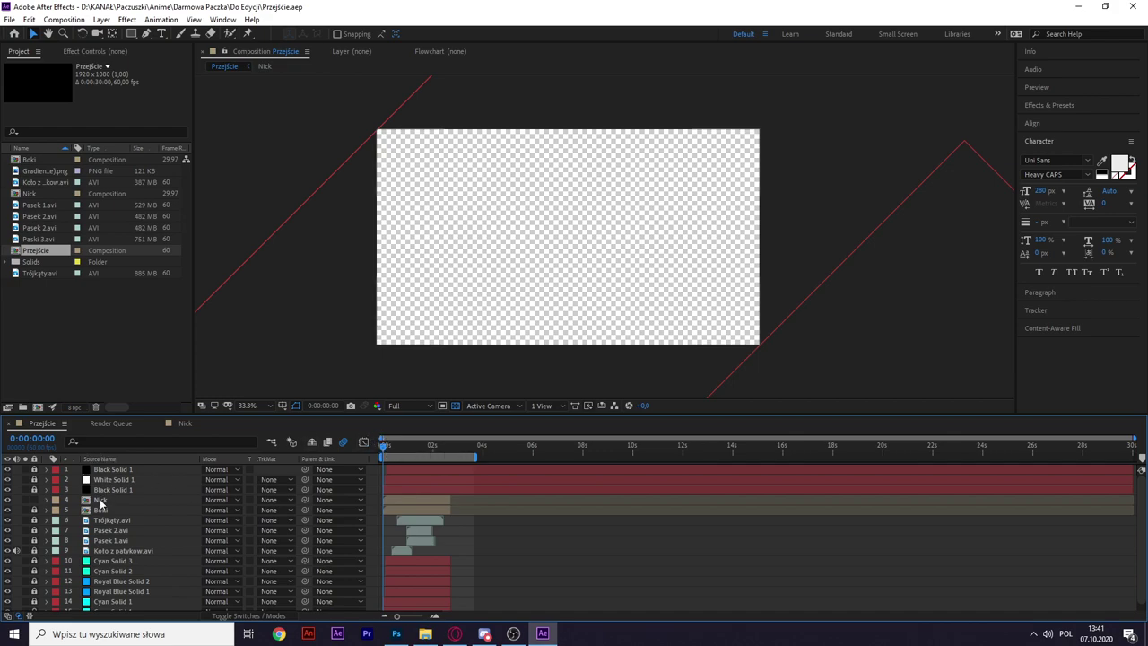
double_click(101, 501)
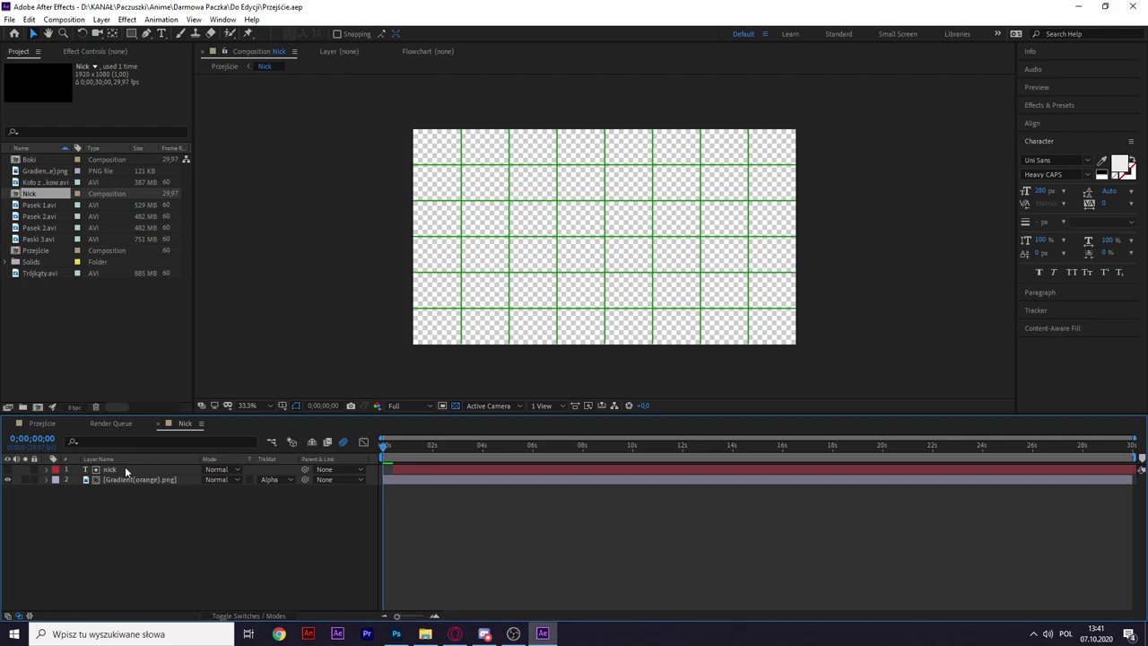
click(126, 466)
drag(383, 445, 391, 449)
key(space)
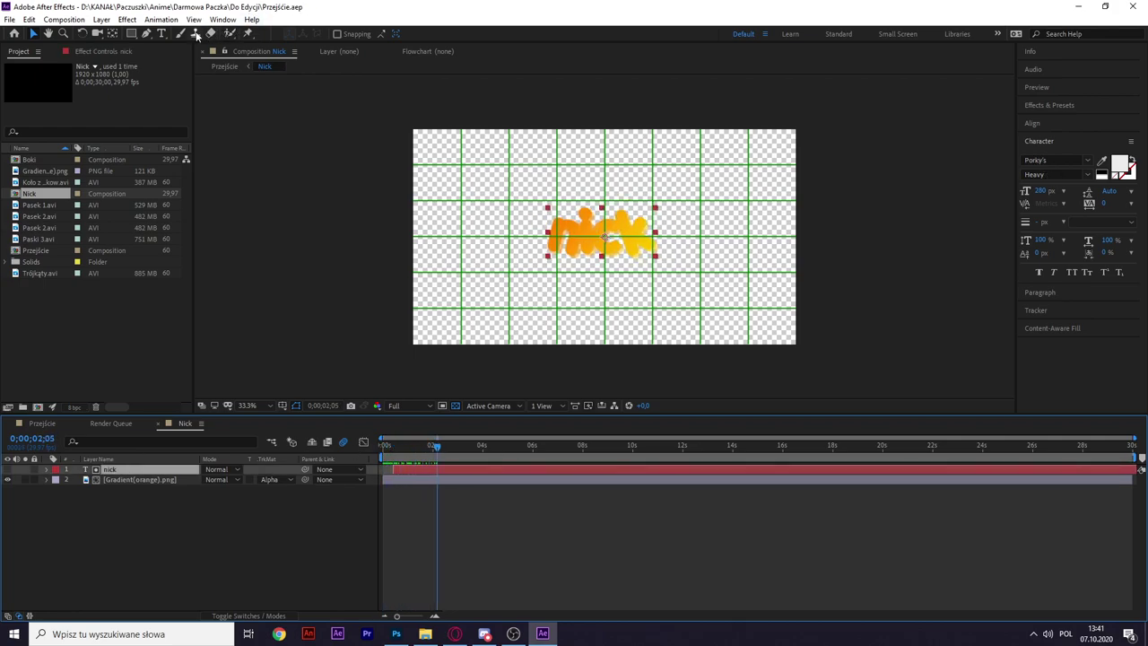
click(254, 526)
click(162, 36)
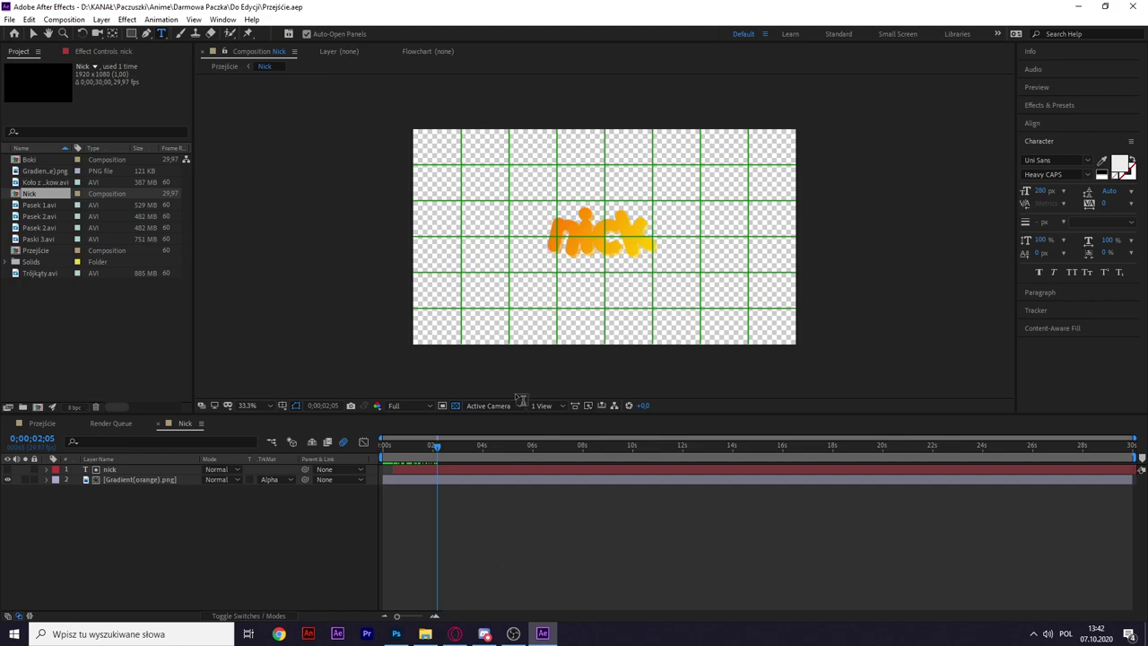
Switch to the browser, search Google for "uni sans heavy download", and open the 1001fonts page for the Uni Sans font family.
click(454, 633)
click(300, 10)
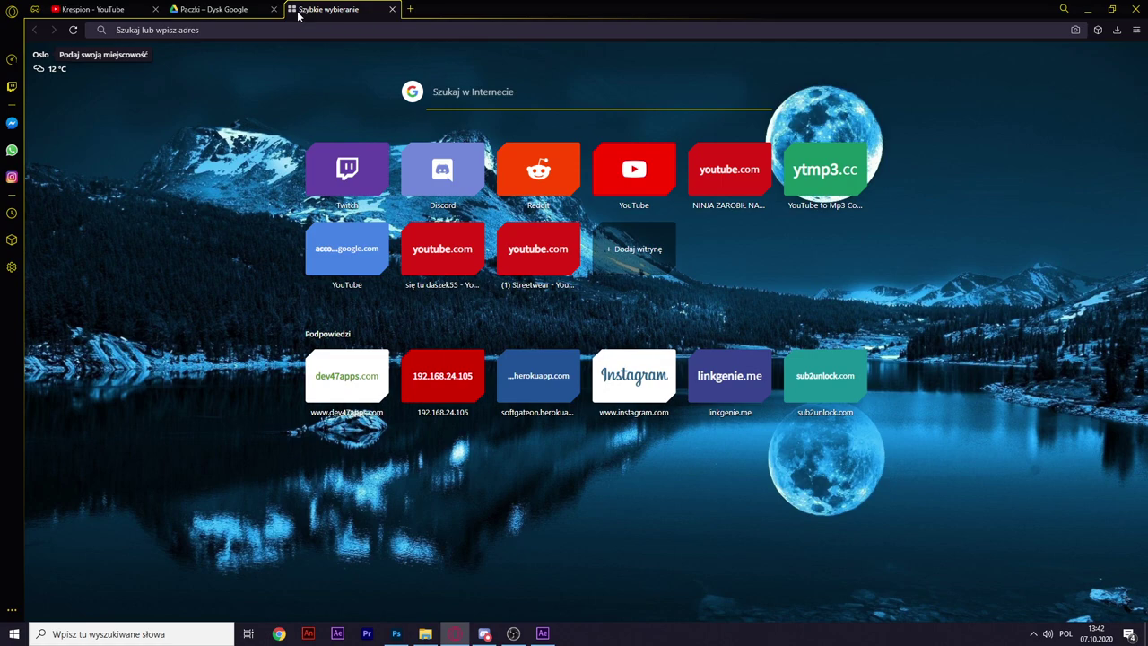
text(uni sans)
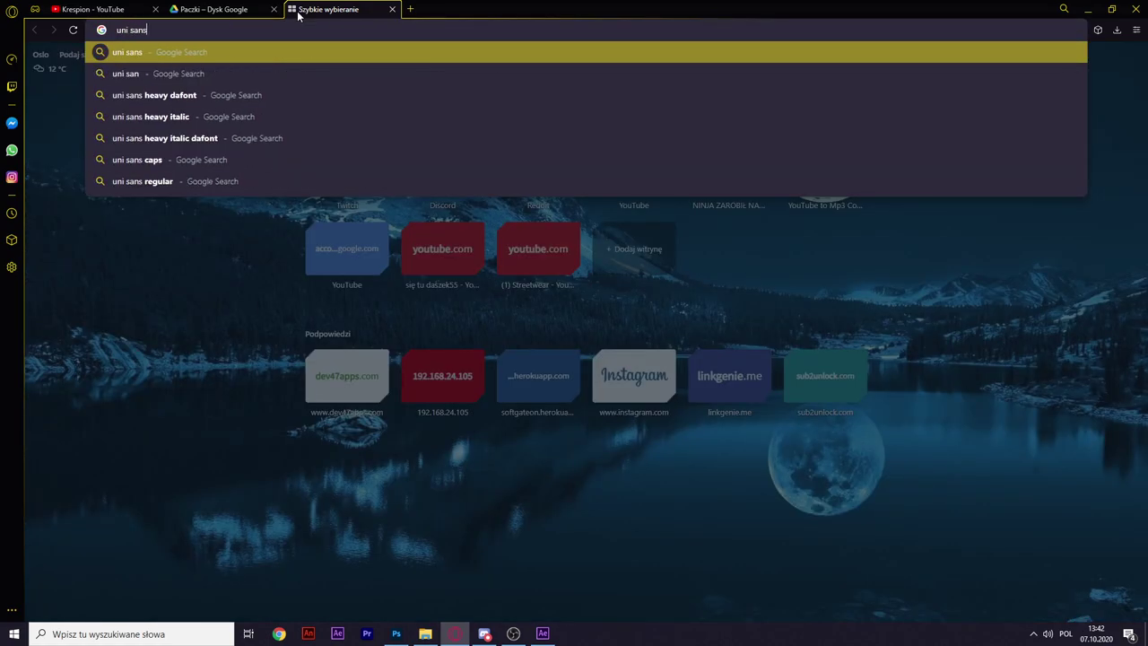
key(Down)
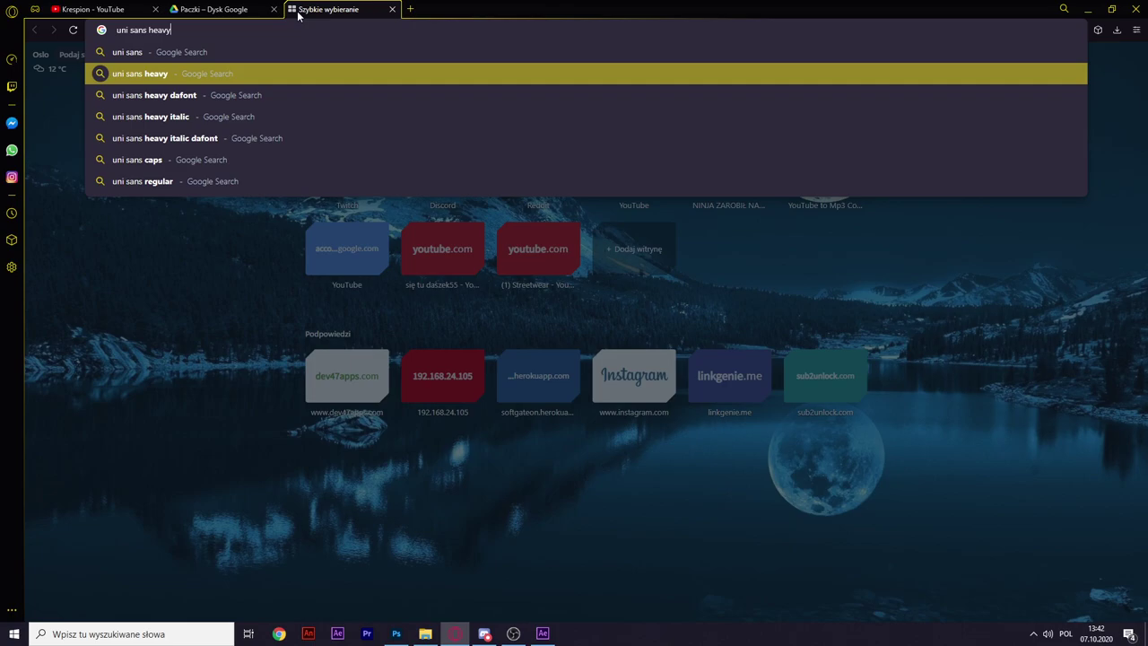
text(downl)
key(BackSpace)
key(BackSpace)
key(BackSpace)
text(wnload)
key(Return)
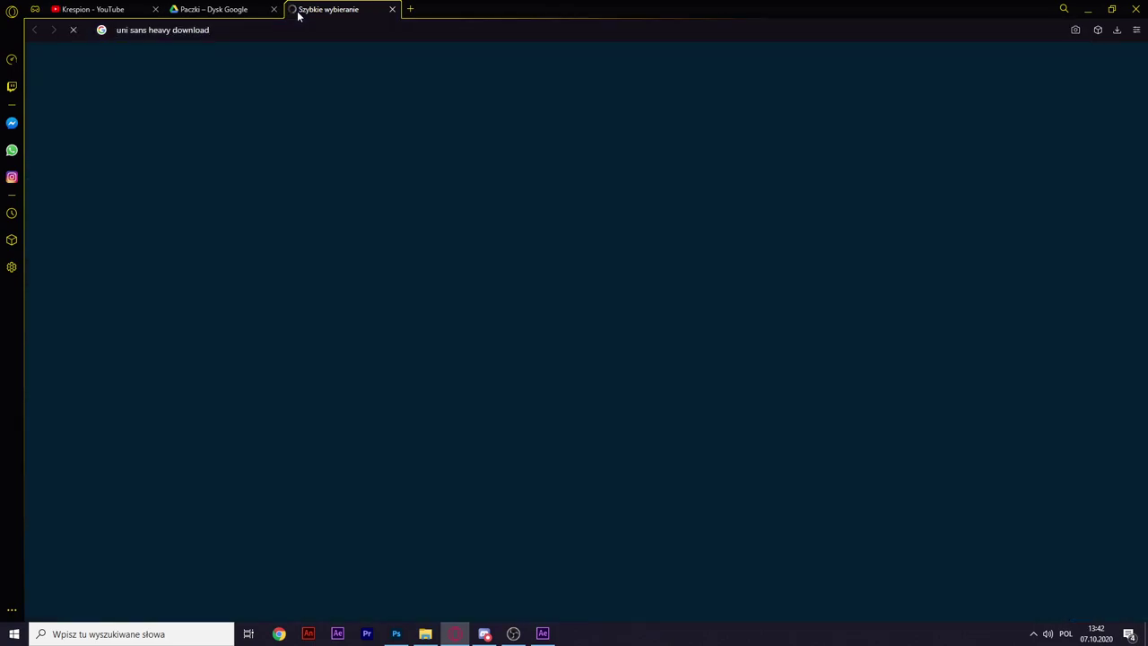
click(225, 167)
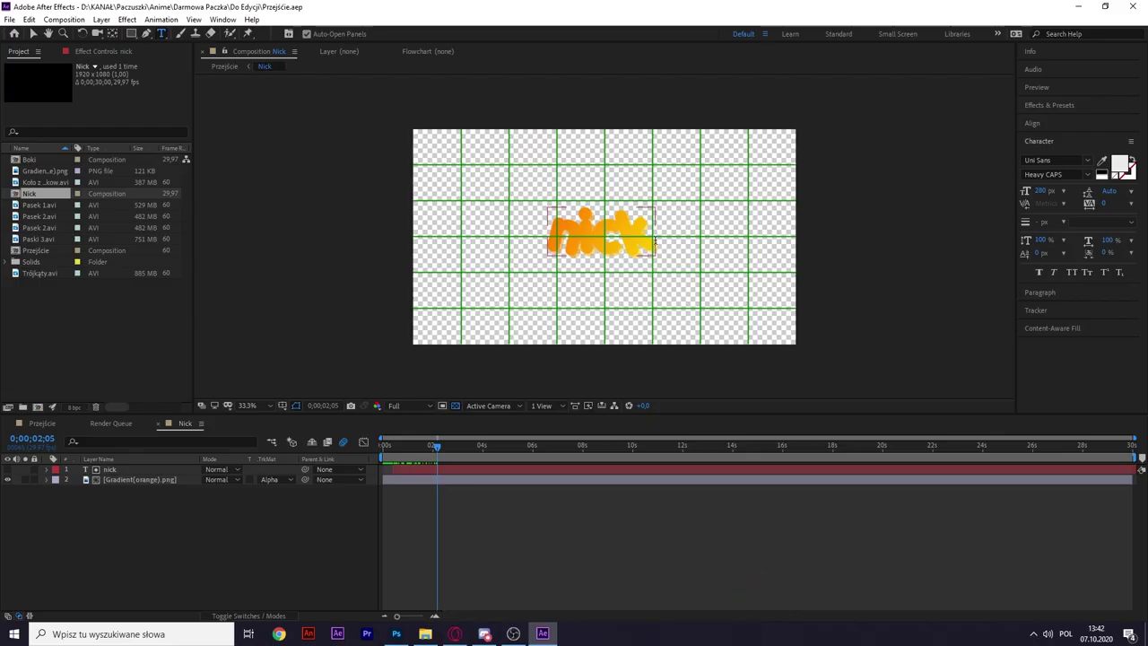
Replace the nick text in the Nick composition with "krespion".
drag(654, 241, 518, 224)
text(krespion)
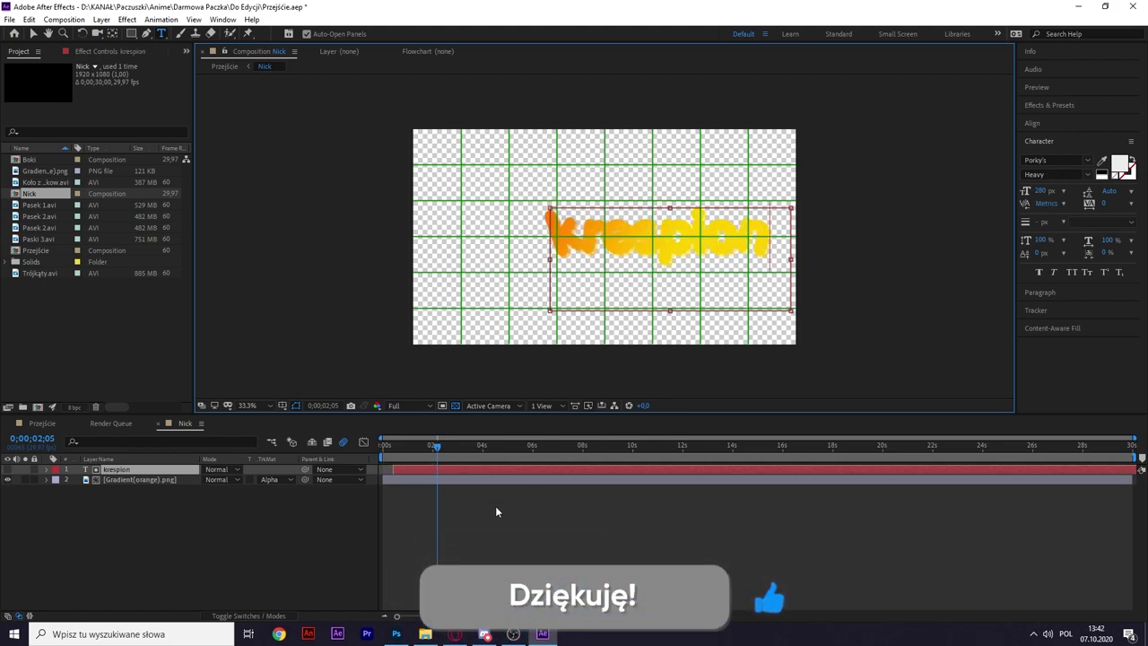
click(329, 513)
Show the proportional grid in the Przejście composition and preview the transition from its start.
mouse_move(434, 446)
mouse_down()
mouse_move(381, 446)
mouse_move(452, 446)
mouse_up()
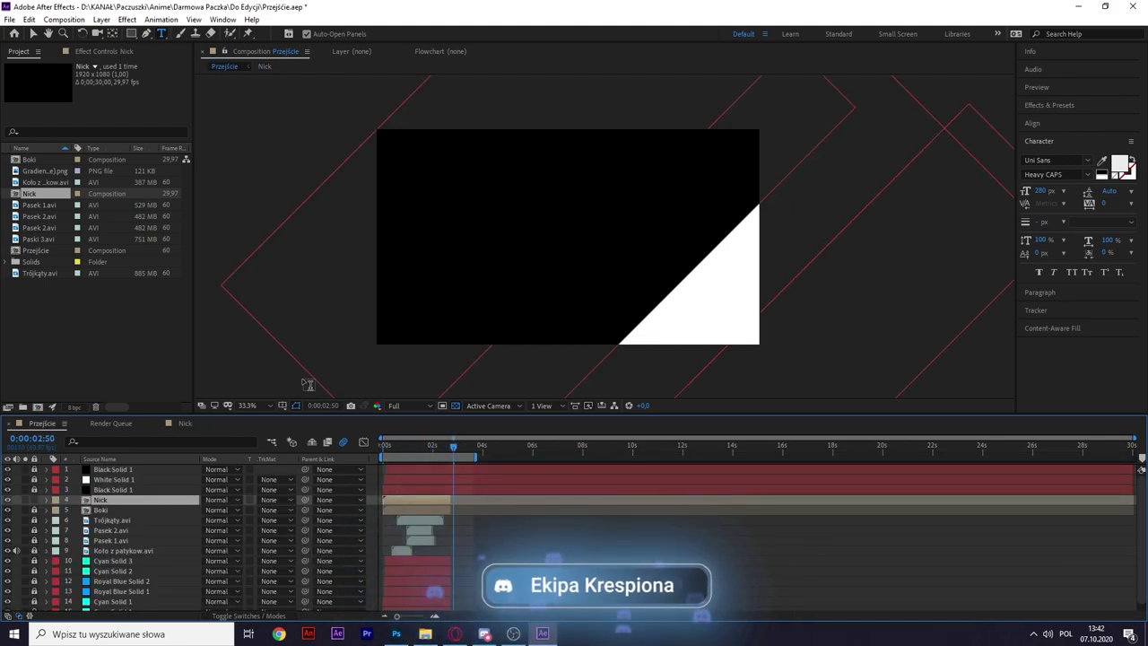
key(v)
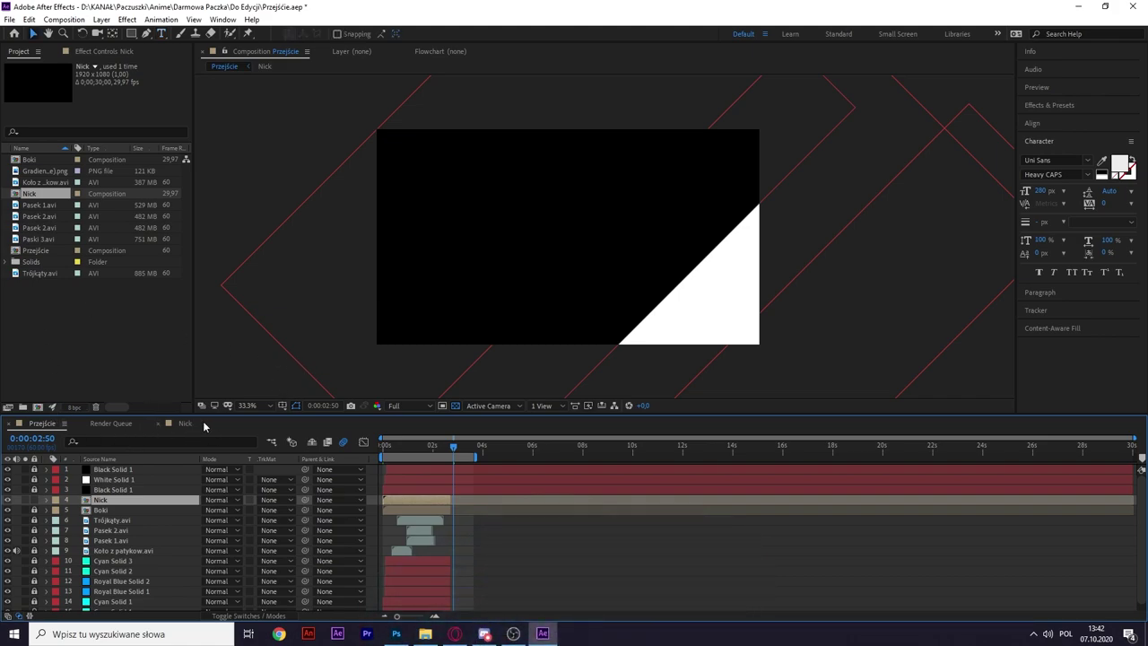
click(282, 406)
click(315, 434)
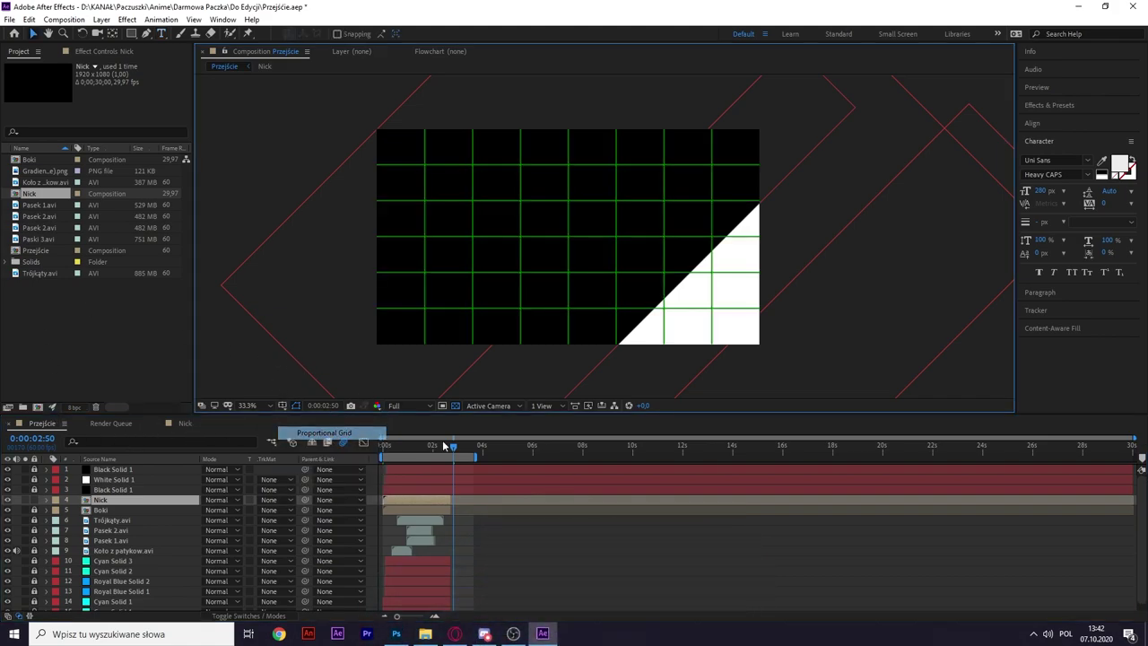
drag(451, 447, 380, 448)
key(space)
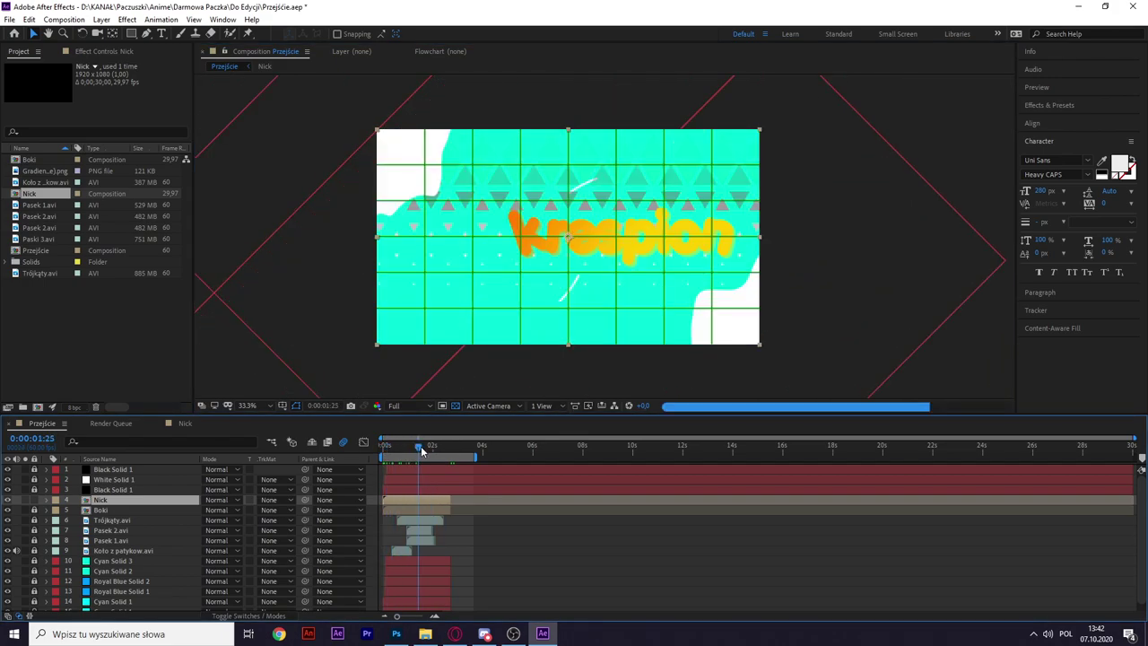
Centre the krespion text layer horizontally and vertically within the Nick composition.
click(130, 33)
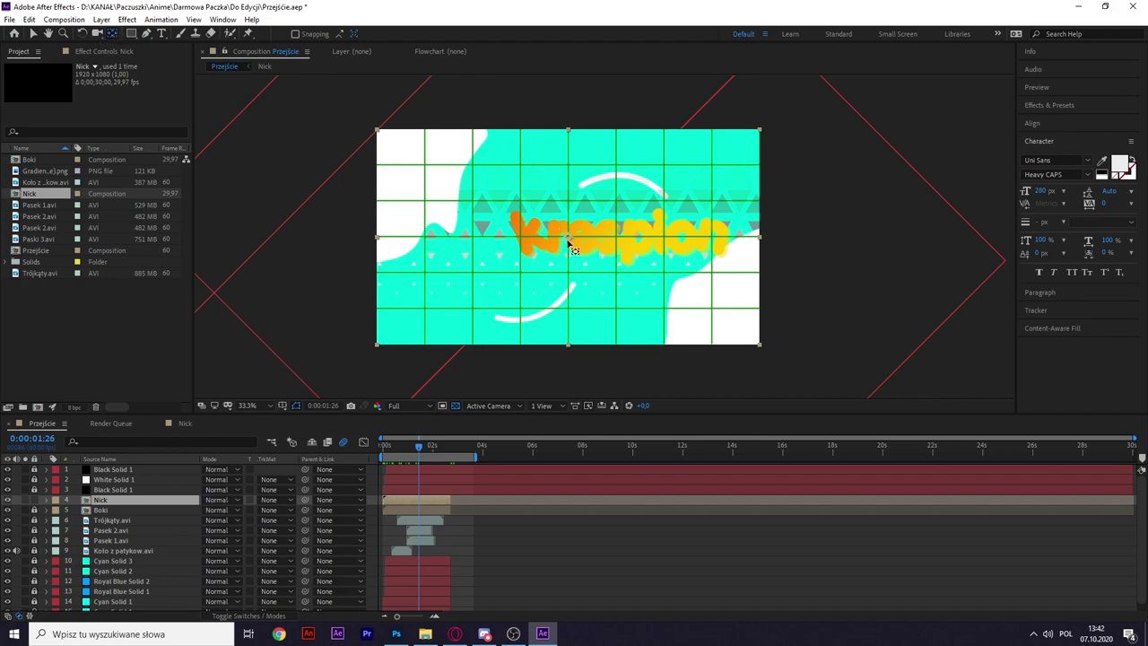
click(185, 424)
drag(430, 445, 457, 446)
click(628, 237)
key(v)
click(1034, 124)
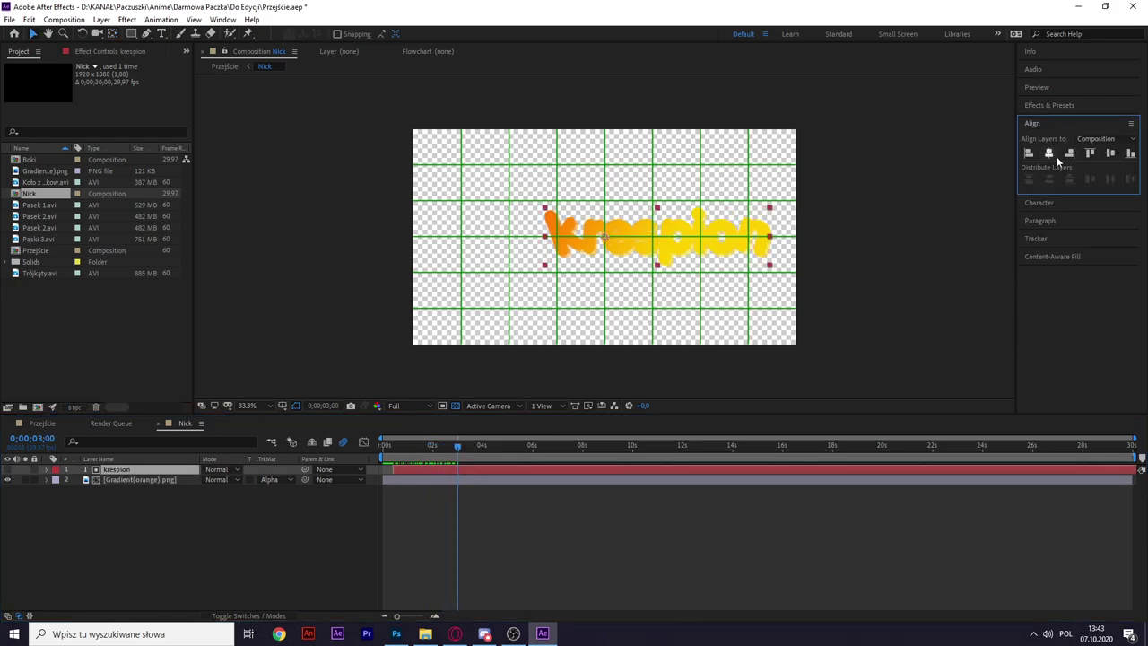
click(1049, 153)
click(1106, 157)
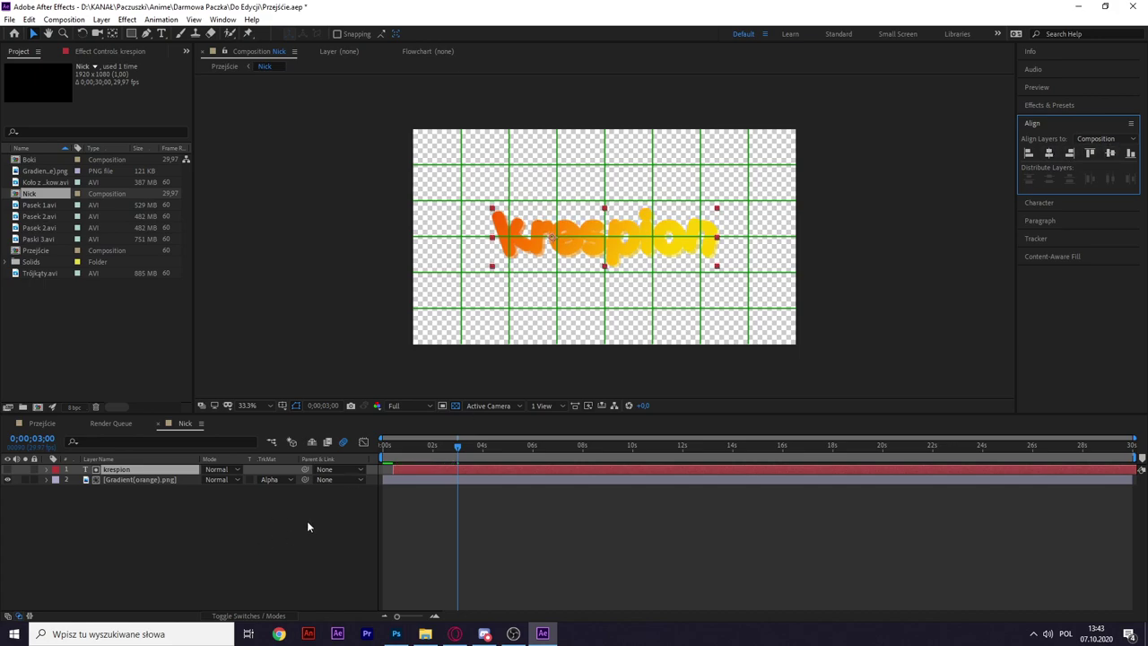
Move the krespion layer's anchor point to the centre of the Nick composition and preview the Przejście composition.
click(113, 34)
mouse_move(555, 239)
mouse_down()
mouse_move(592, 235)
mouse_move(563, 250)
mouse_up()
scroll(605, 238, up, 6)
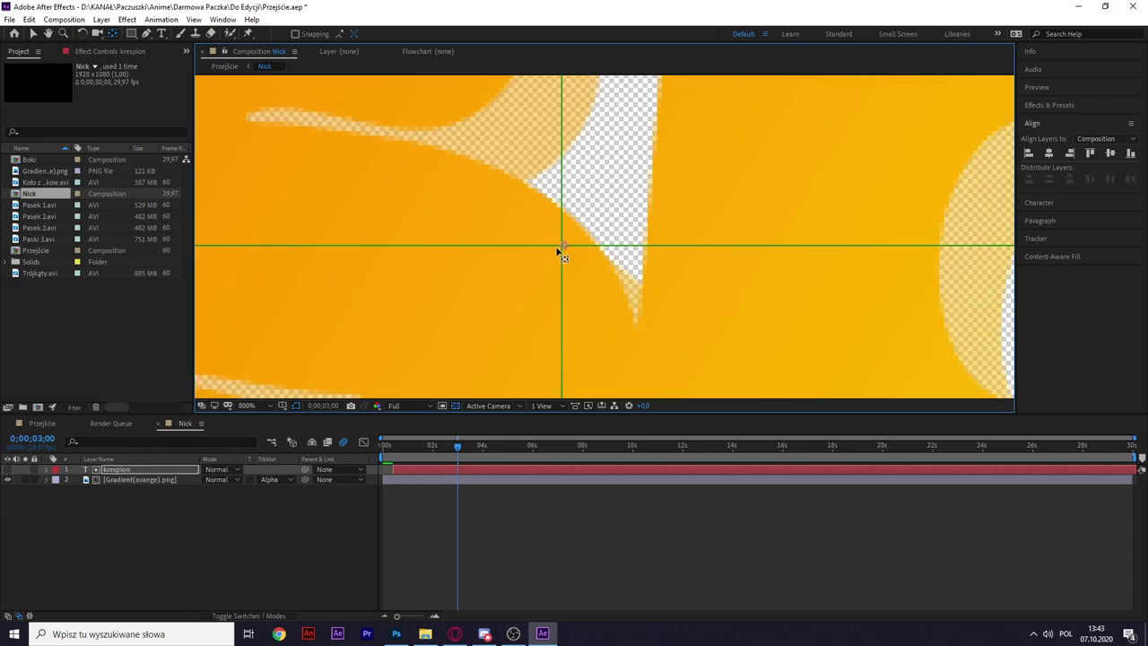
click(29, 422)
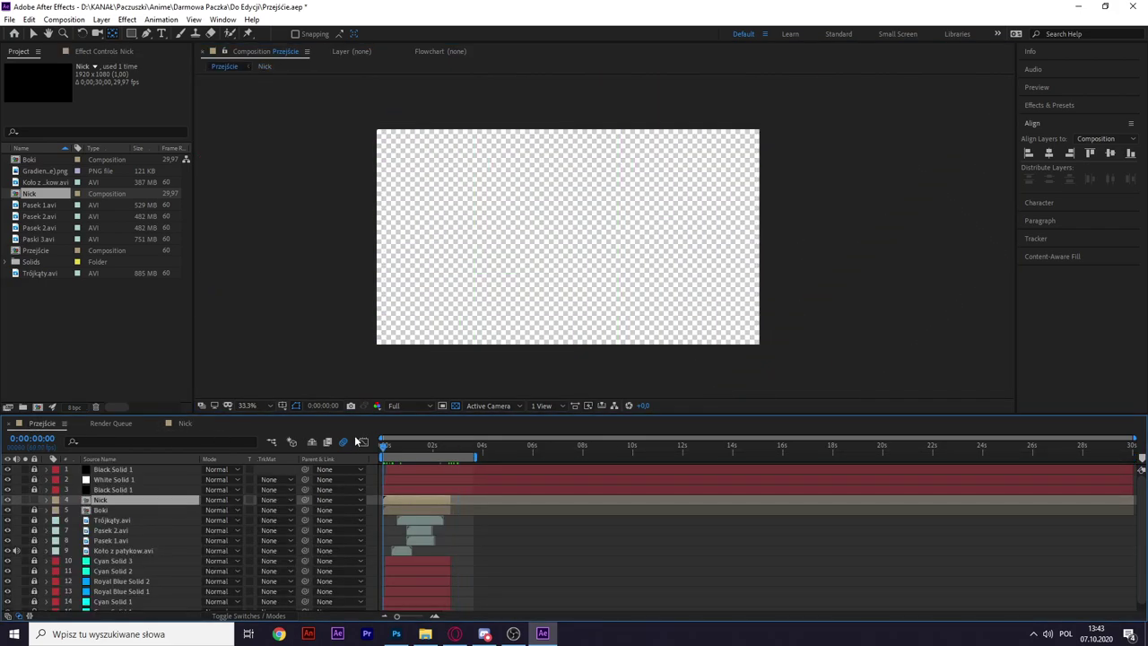
key(space)
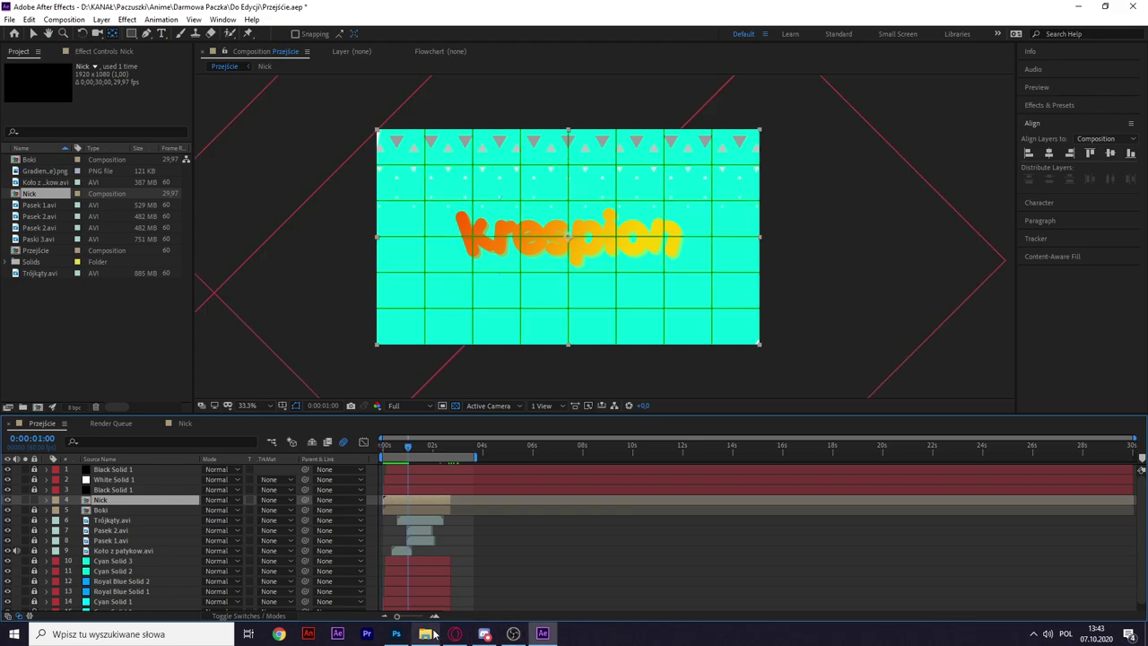
Switch to File Explorer and look through the subfolders of Darmowa Paczka, including Grafiki.
click(425, 633)
click(120, 143)
double_click(390, 203)
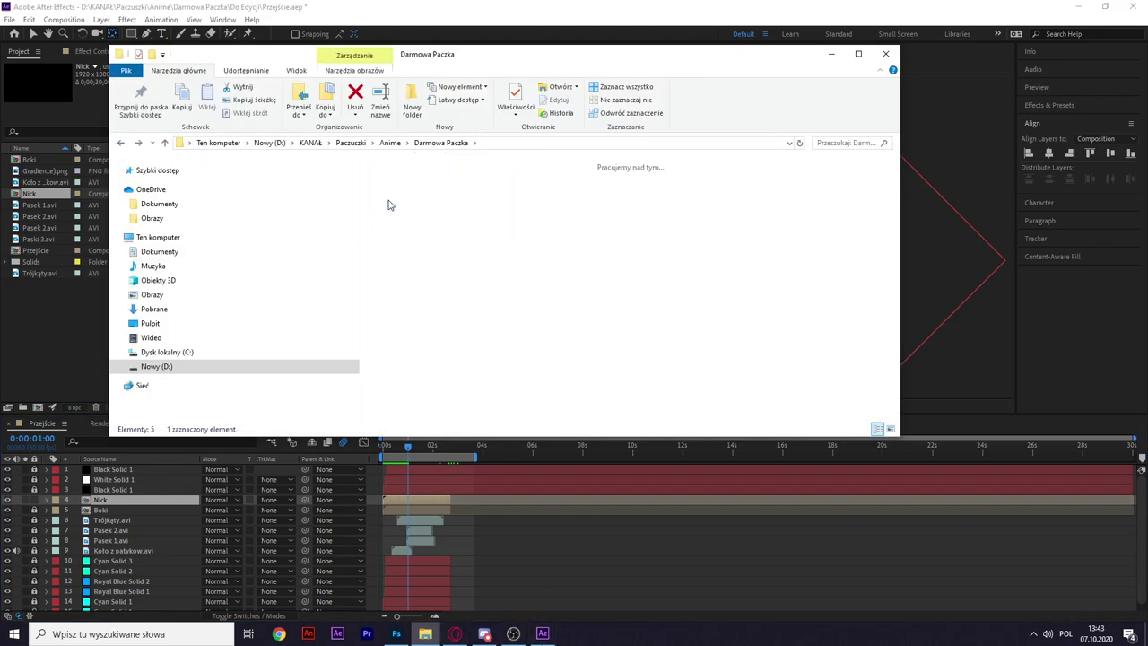
click(120, 143)
double_click(394, 190)
click(121, 142)
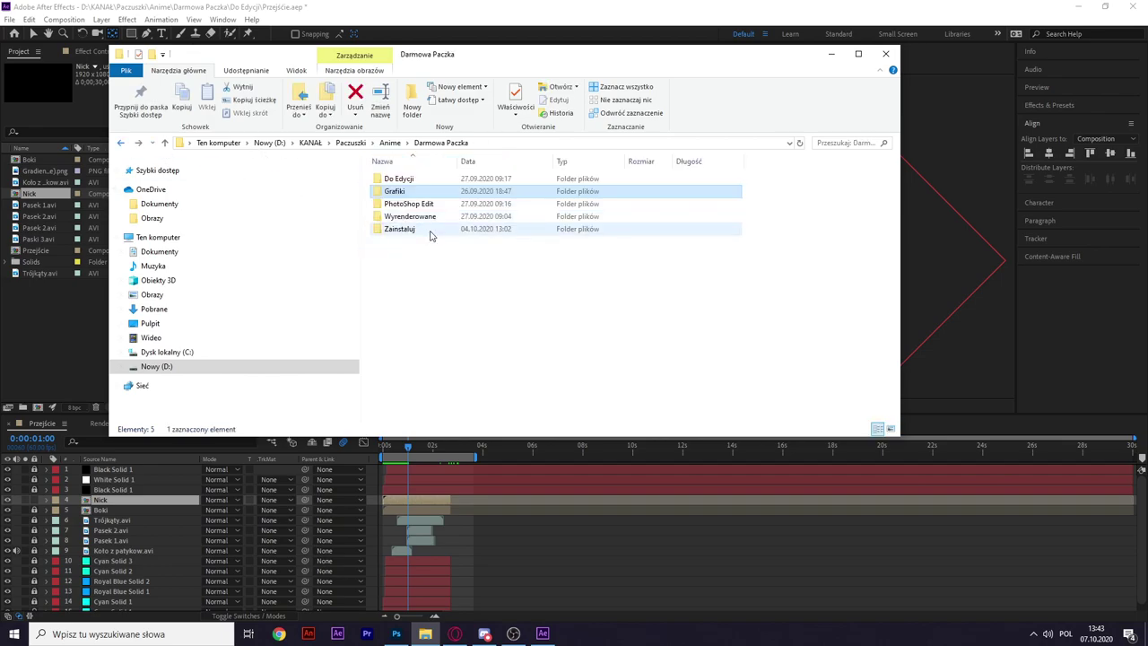
Open Zwiastun kanału Edit.psd from the PhotoShop Edit folder in Photoshop.
double_click(410, 205)
drag(612, 281, 381, 170)
click(586, 247)
right_click(407, 199)
click(435, 224)
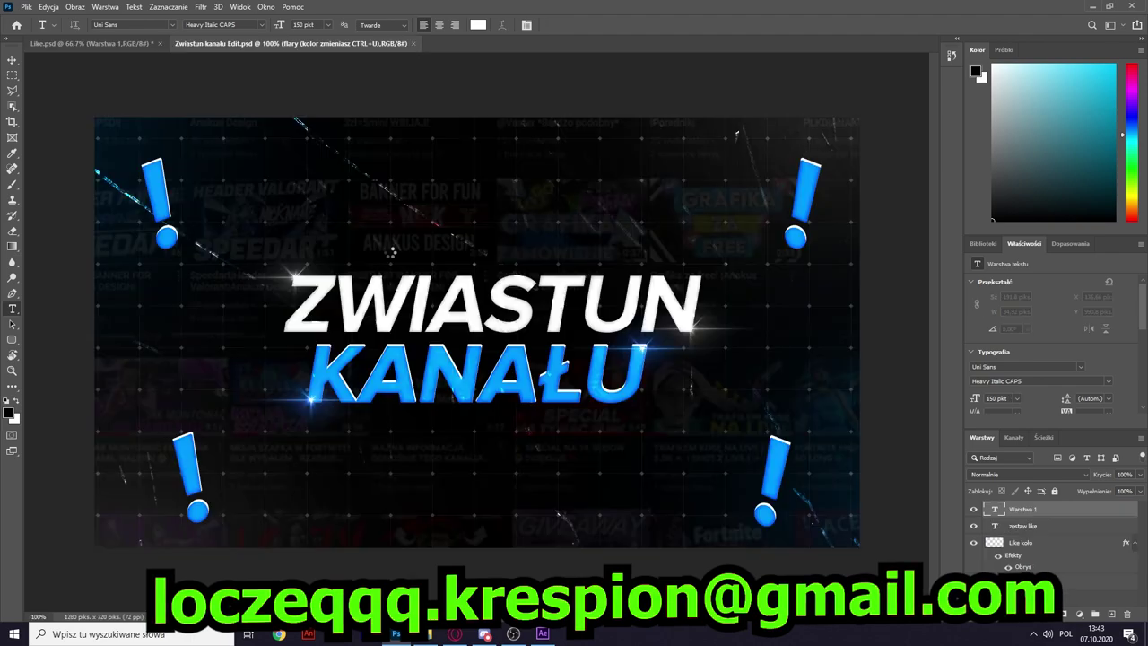
click(601, 307)
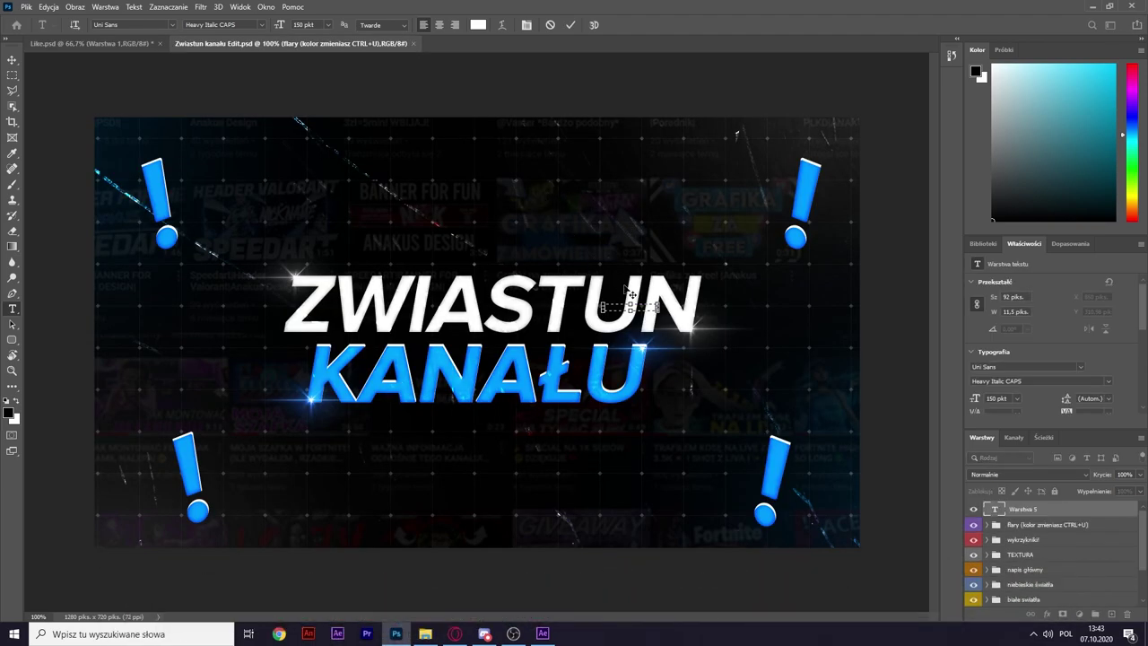
click(995, 507)
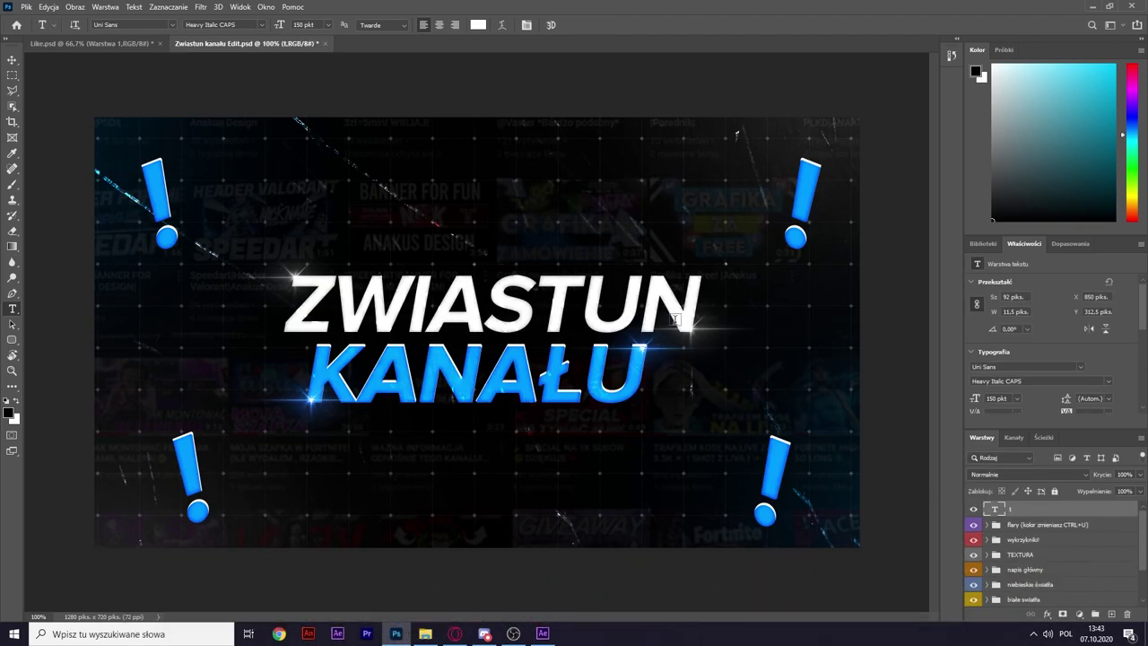
key(Delete)
drag(677, 315, 413, 305)
click(1031, 507)
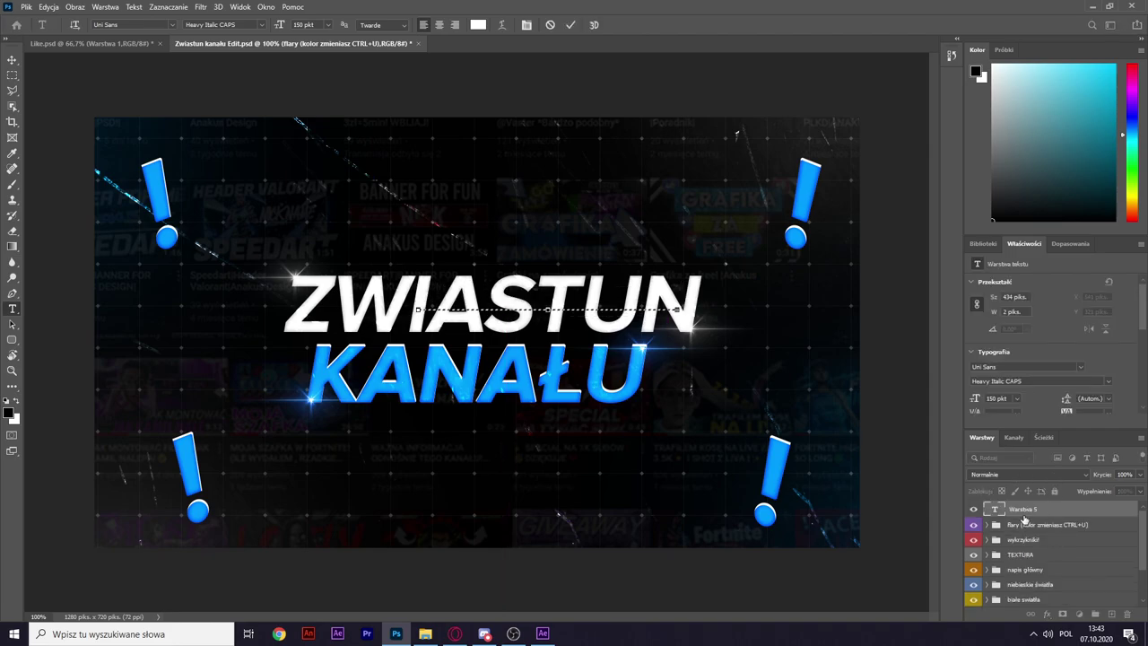
key(Delete)
Replace the missing ProximaNovaA Bold font on the ZWIASTUN layer, try "krespi" as its text, and undo the text change.
click(609, 296)
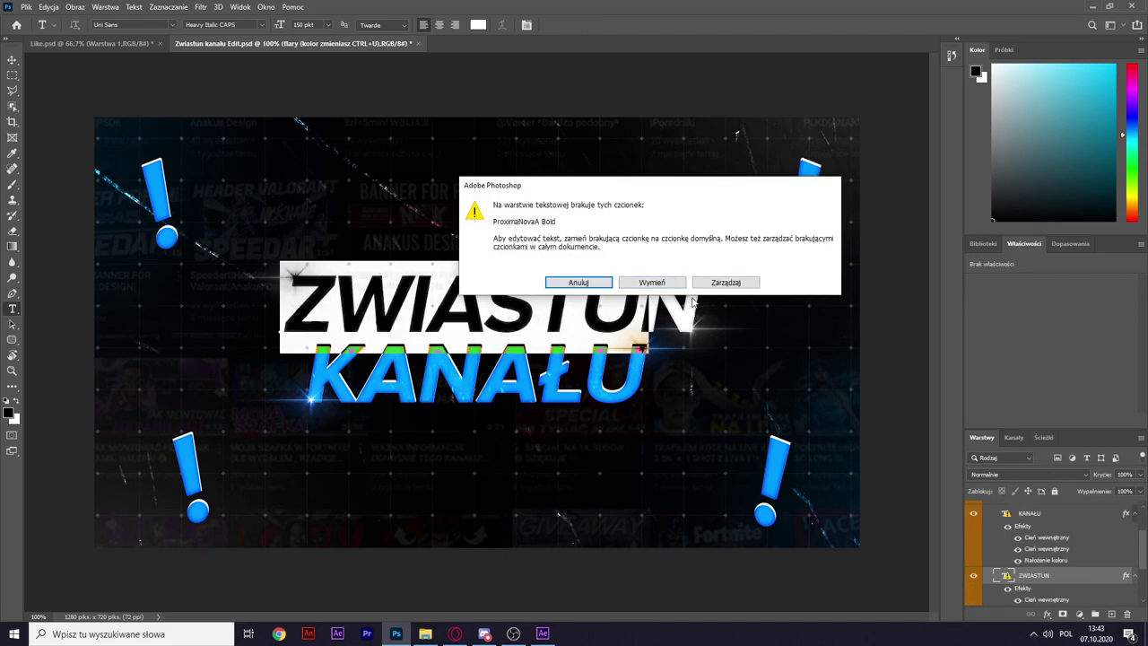
click(650, 282)
text(W)
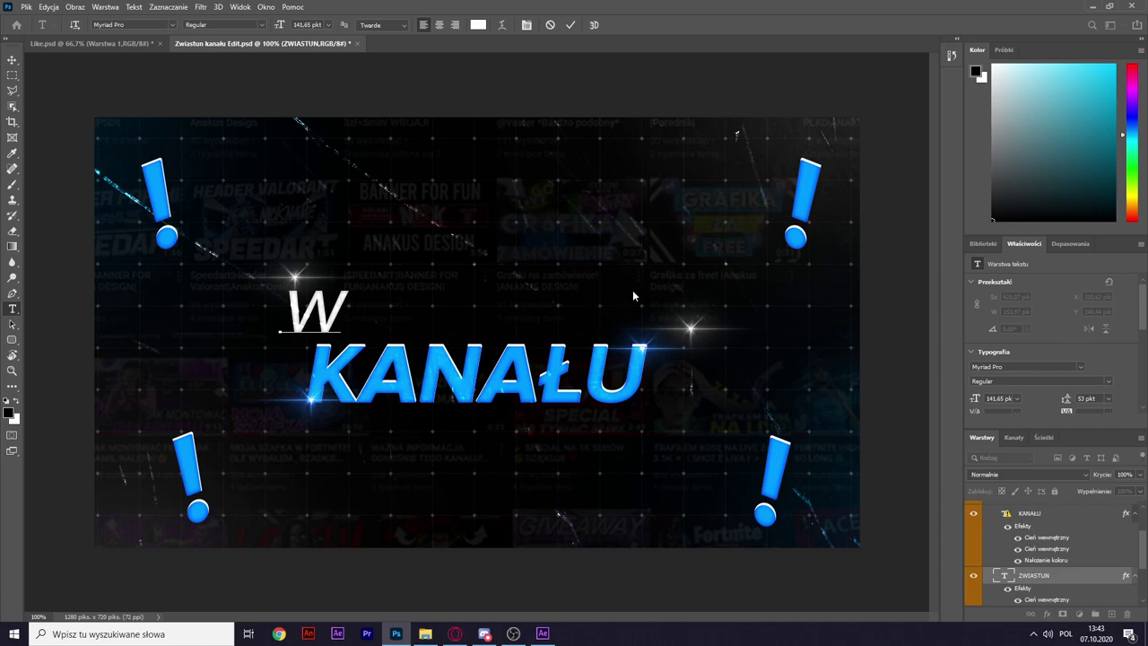
key(ctrl+z)
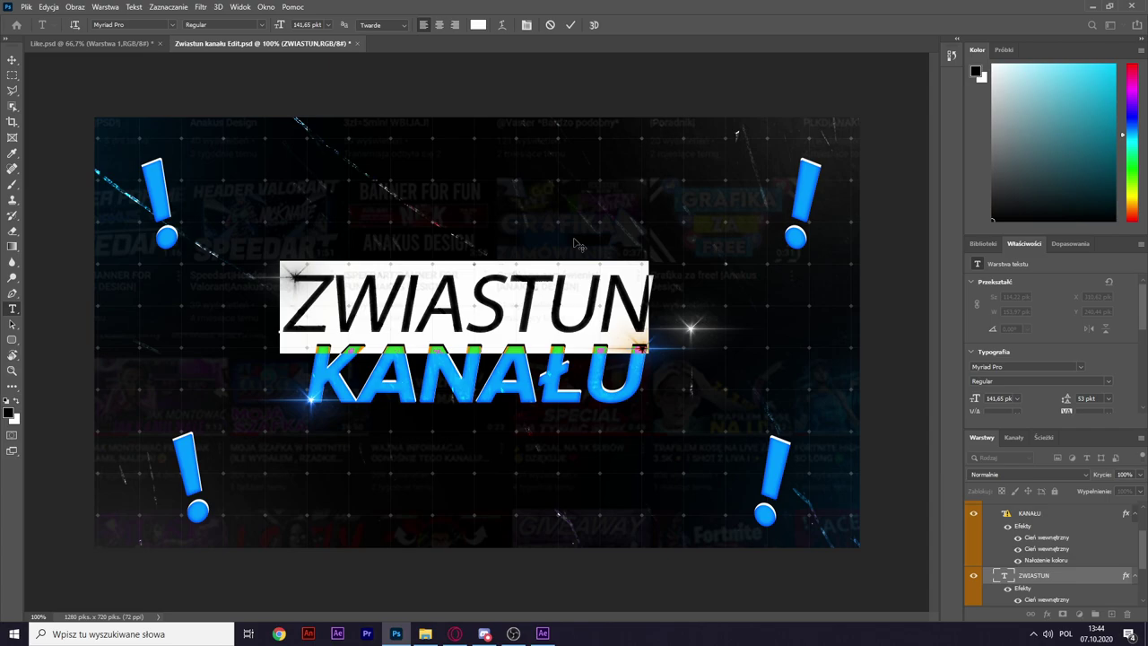
text(krespi)
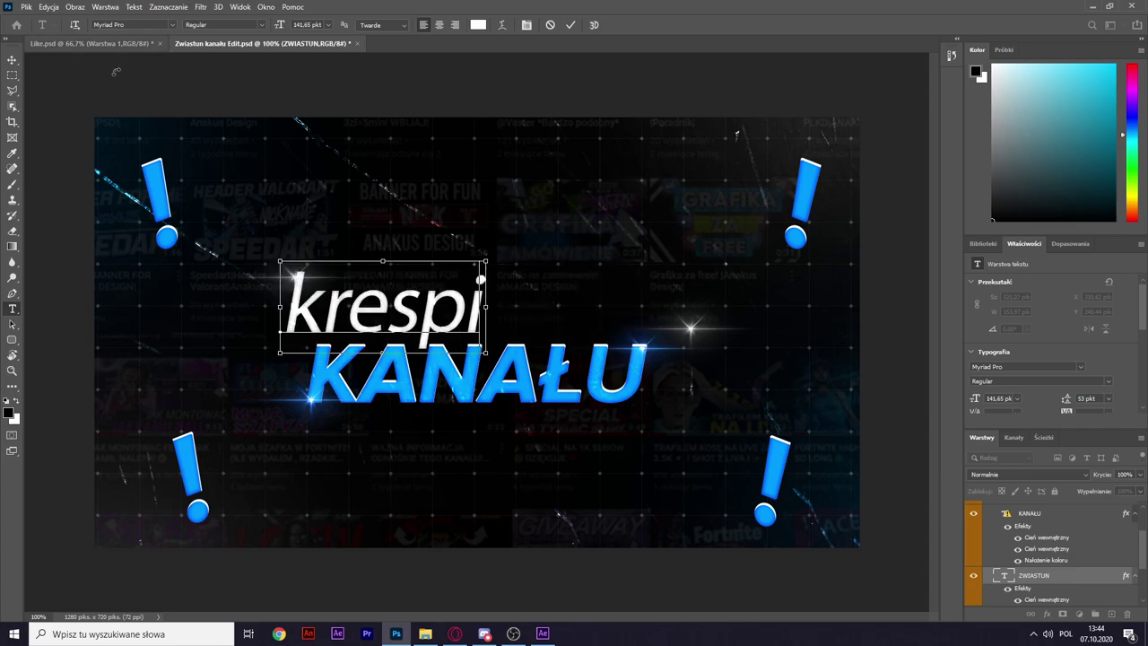
key(ctrl+z)
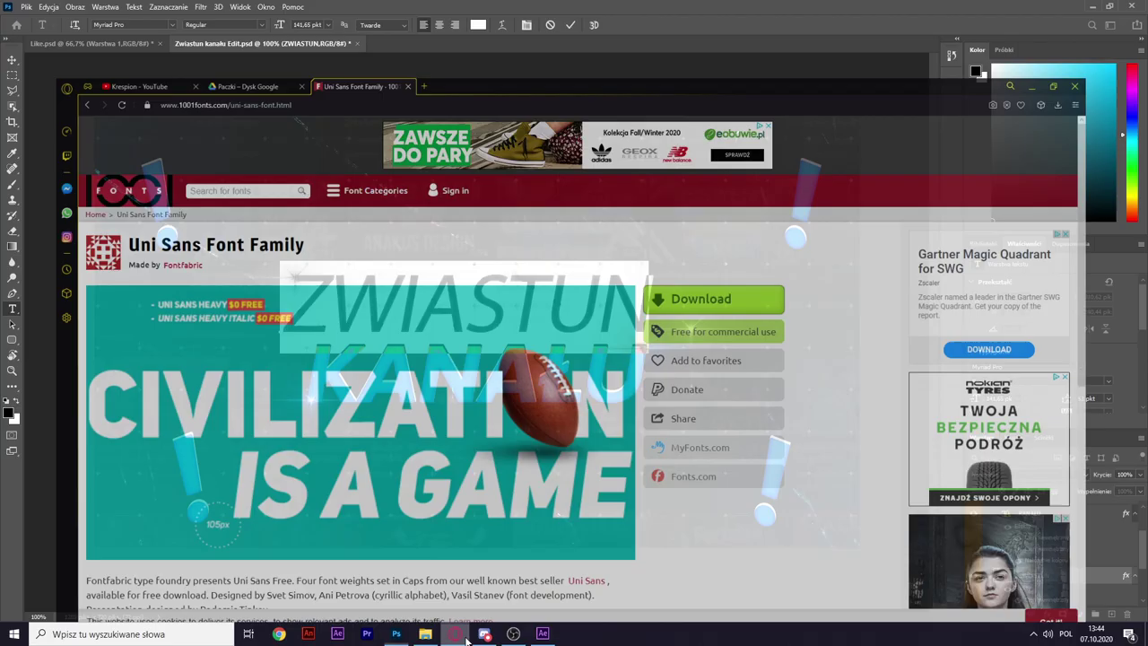
Switch to File Explorer and look through the anime pack's folders, highlighting groups of the files inside.
click(424, 633)
click(539, 404)
click(123, 144)
double_click(403, 238)
click(120, 143)
double_click(404, 218)
drag(738, 259, 590, 189)
drag(648, 316, 394, 186)
click(761, 274)
drag(745, 301, 392, 154)
click(752, 314)
drag(701, 294, 394, 184)
click(656, 326)
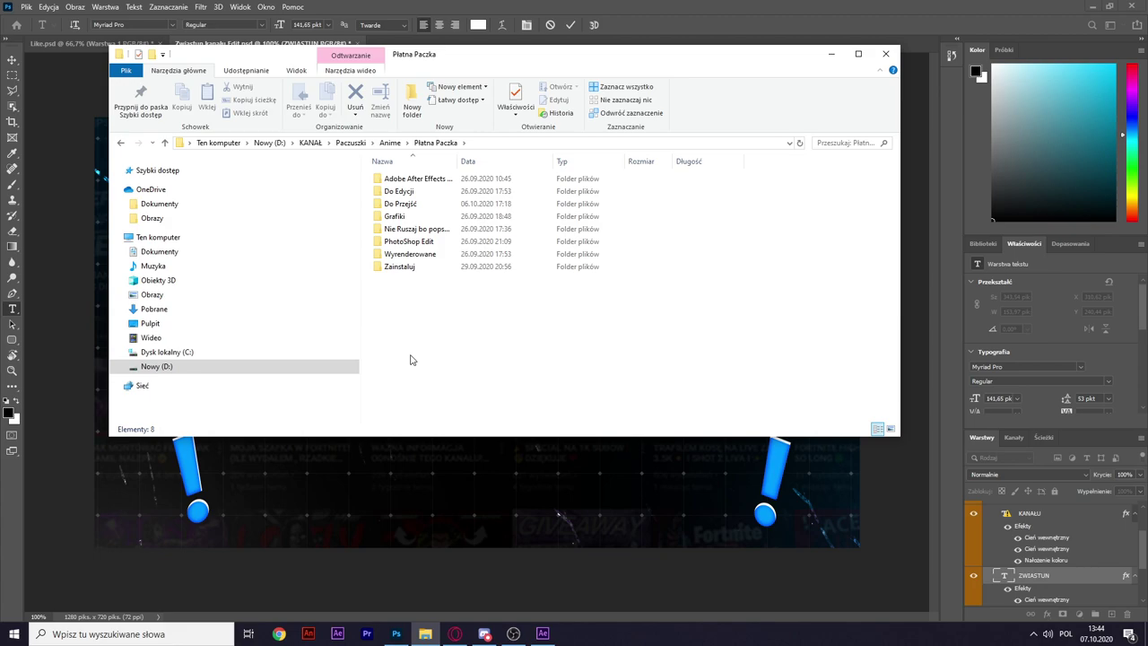
Open the Do Edycji folder of Płatna Paczka and review its After Effects projects, including OverLay Animate and Wstawka Like.
double_click(398, 191)
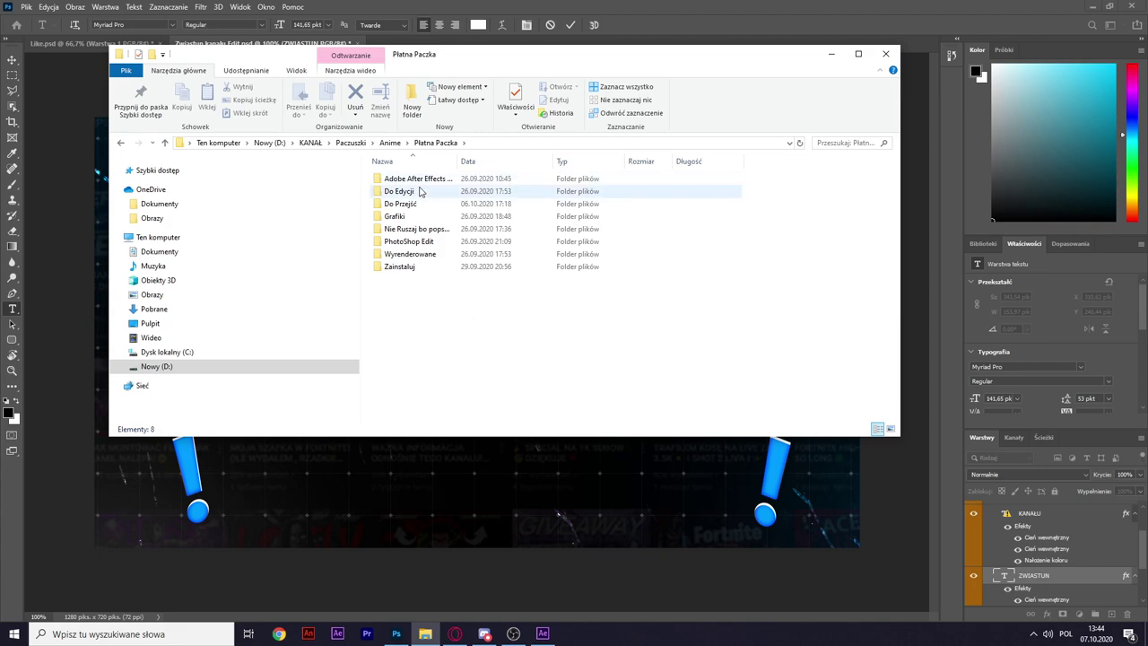
drag(555, 356, 386, 203)
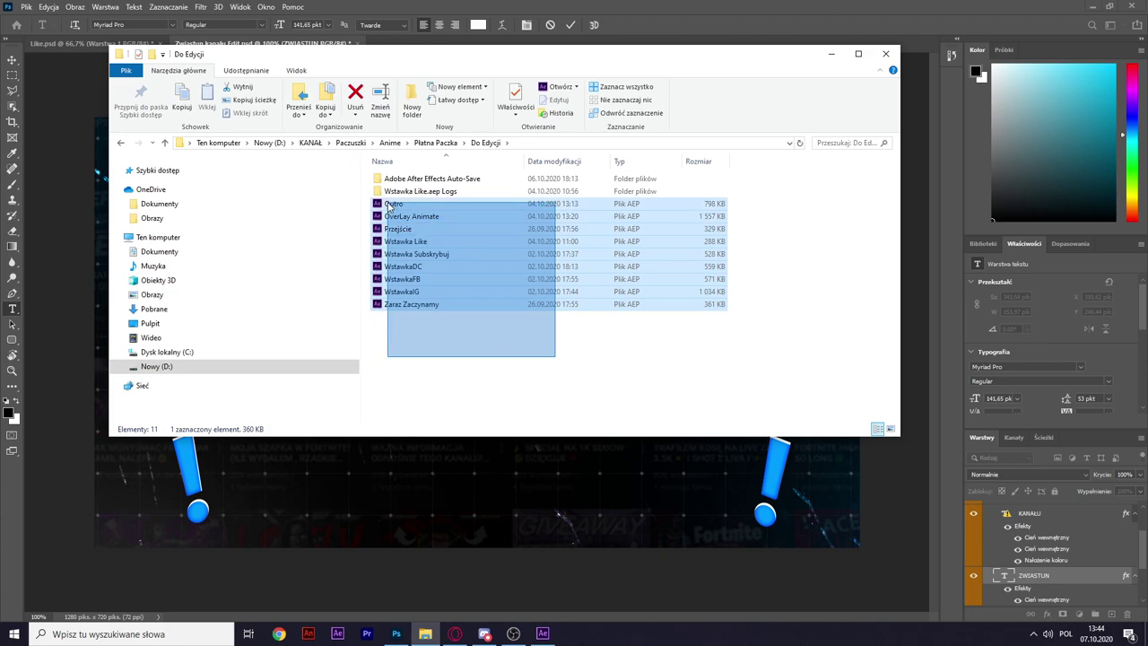
click(517, 335)
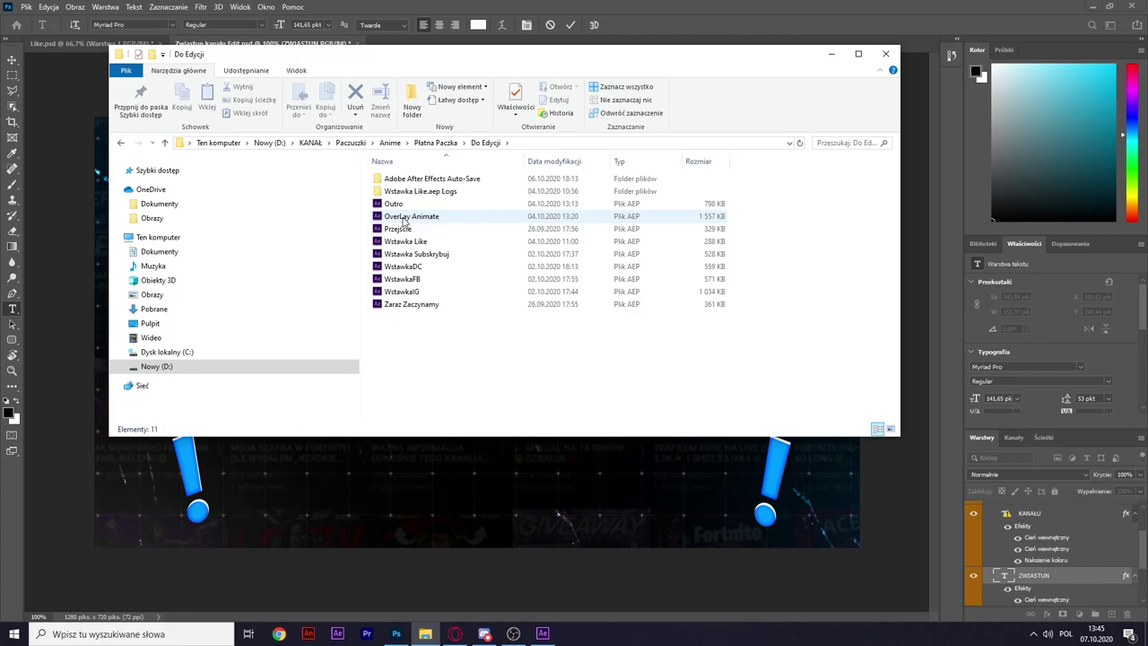
drag(785, 212, 674, 230)
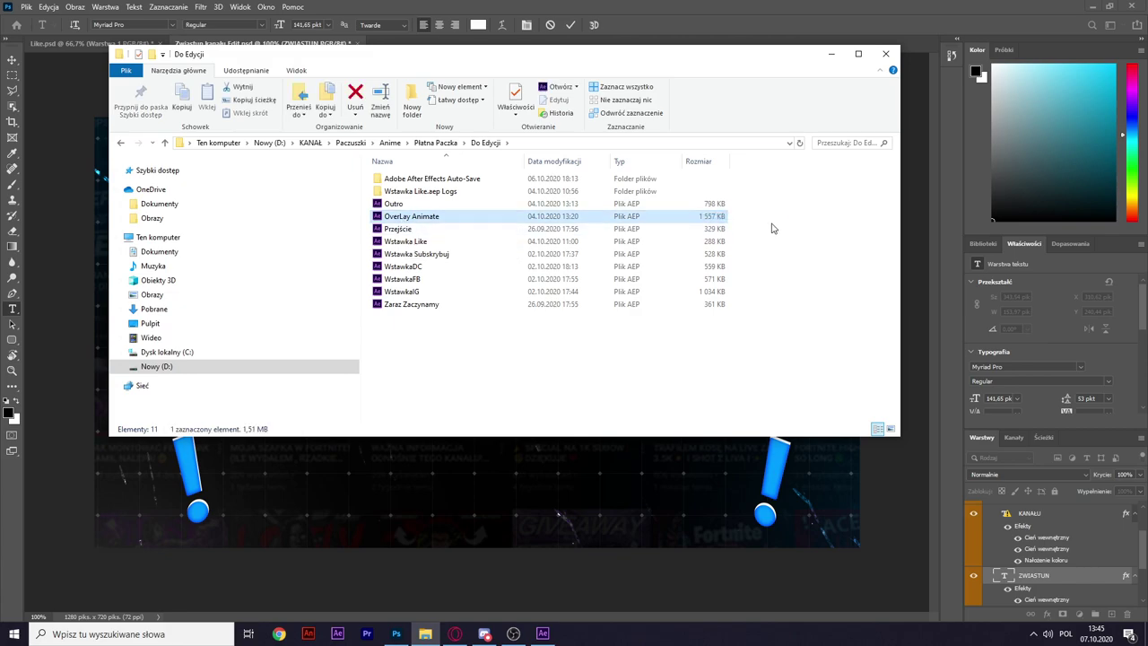
click(770, 224)
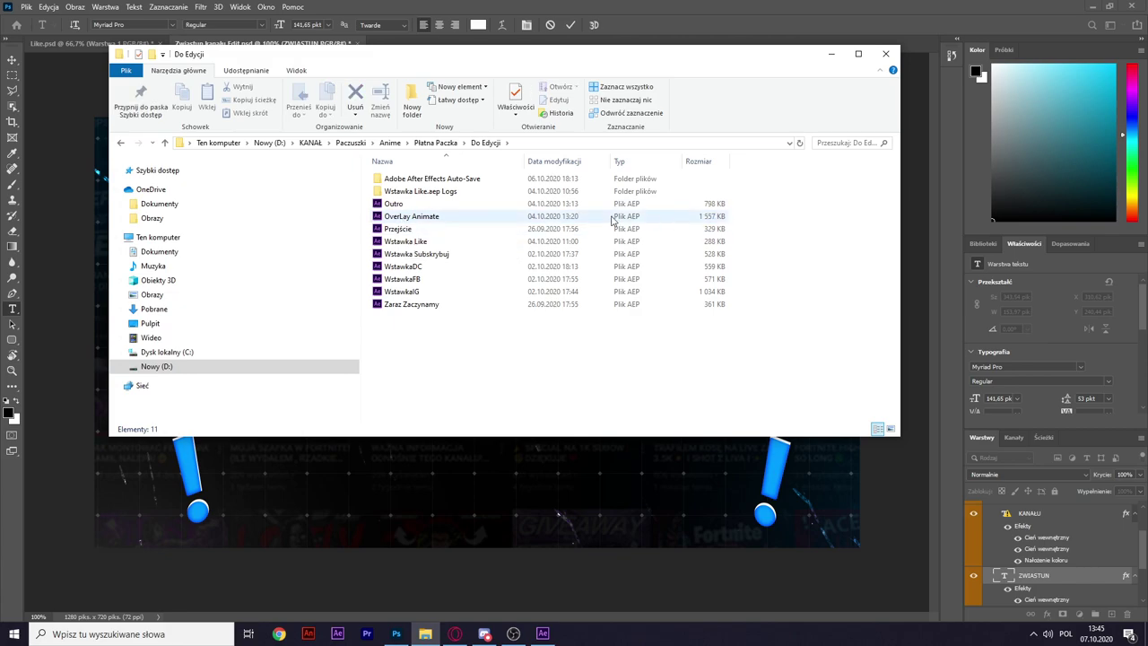
click(416, 243)
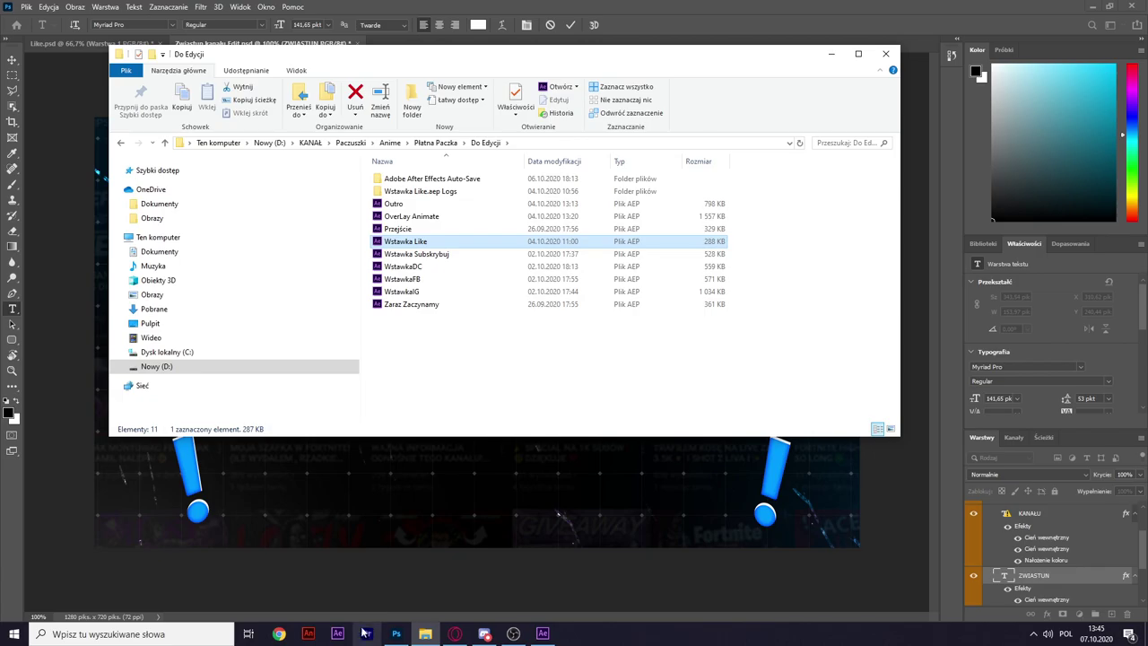
Switch to After Effects and open the Wstawka Like project from the Do Edycji folder of Płatna Paczka.
click(542, 633)
click(9, 19)
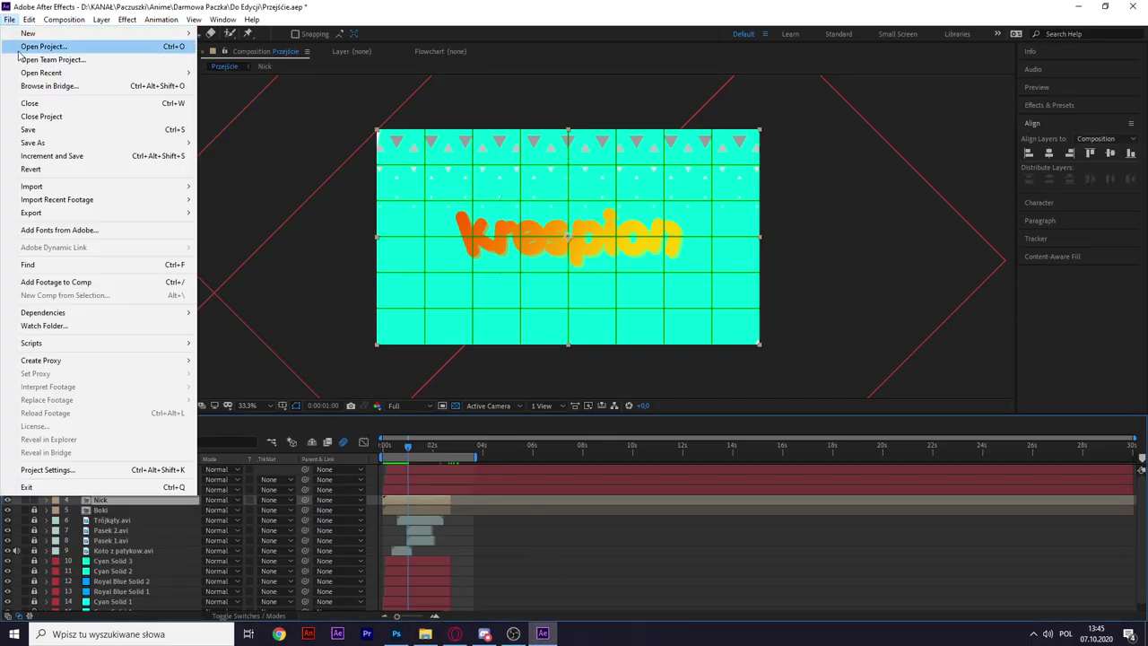
click(20, 50)
click(583, 331)
click(227, 54)
double_click(200, 121)
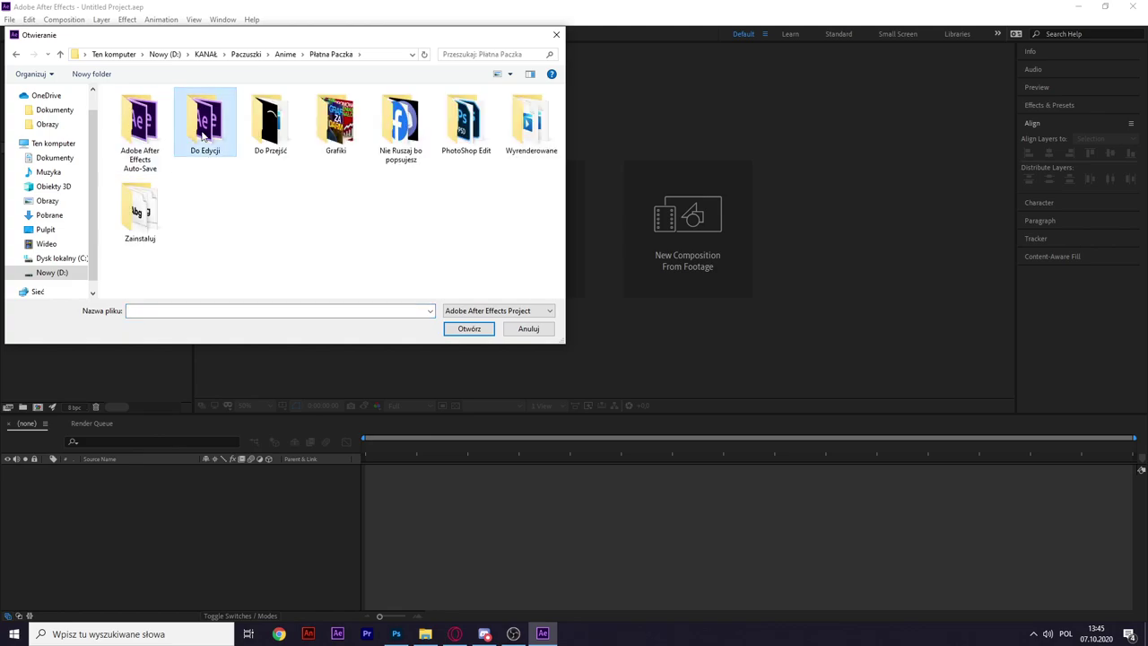
double_click(204, 135)
double_click(185, 170)
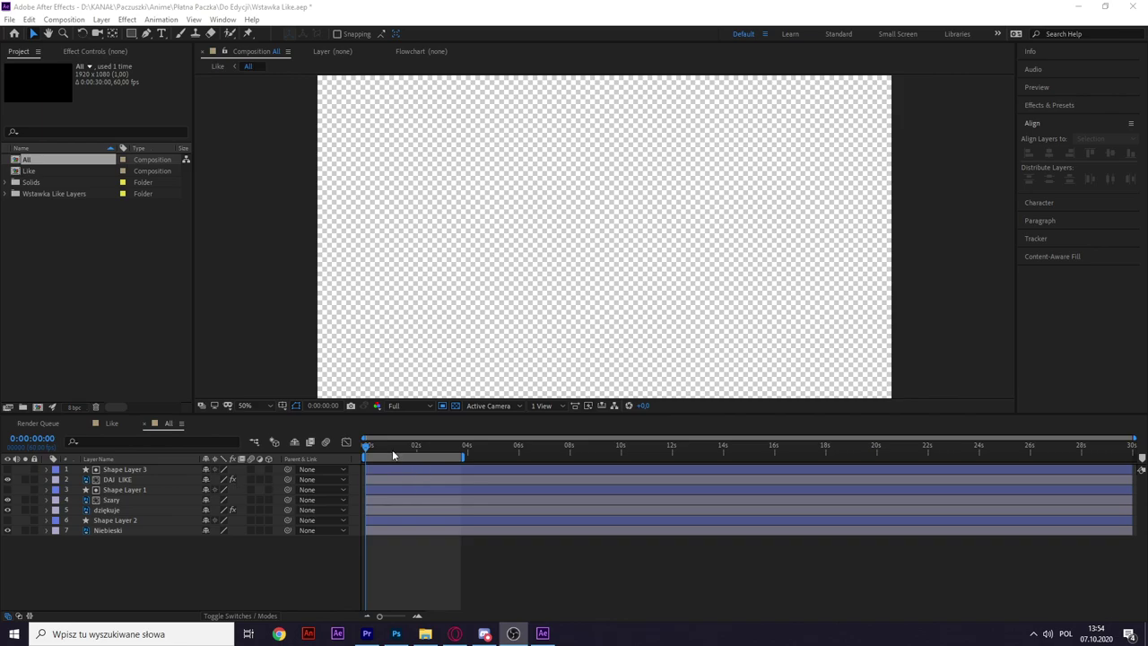
Scrub through the All composition to view its DAJ LIKE and dziękuje text animations, selecting the DAJ LIKE layer.
click(366, 439)
drag(364, 447, 436, 453)
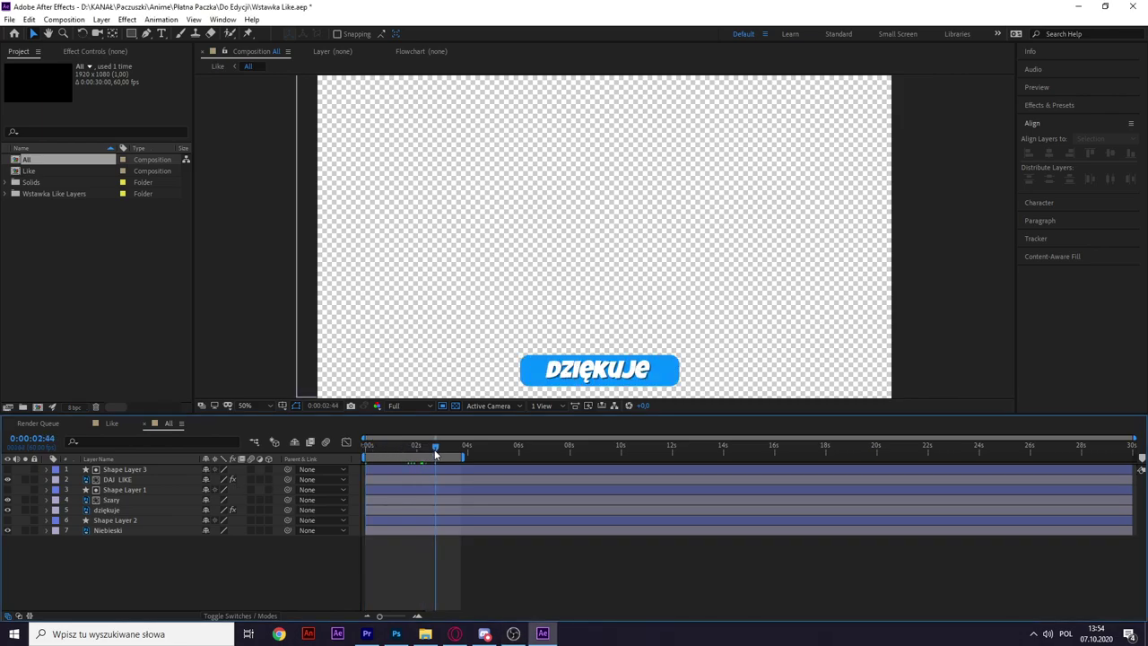
click(130, 480)
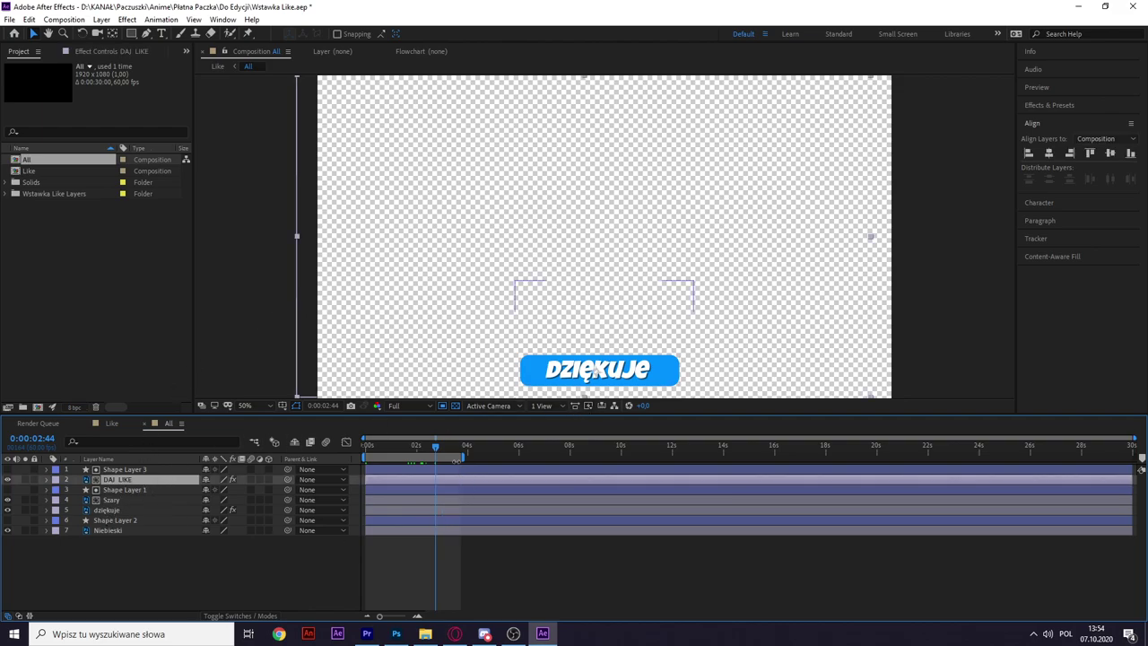
drag(436, 455, 387, 458)
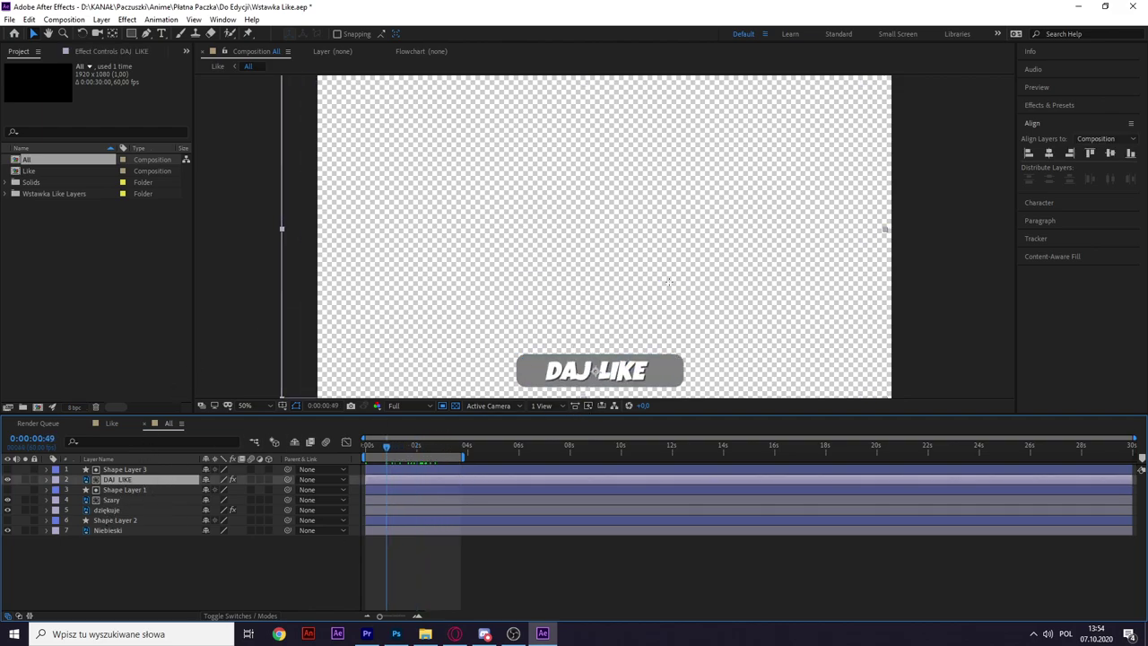
Switch to Wstawka Like.psd in Photoshop and change the dziękuje text to "siema".
click(395, 633)
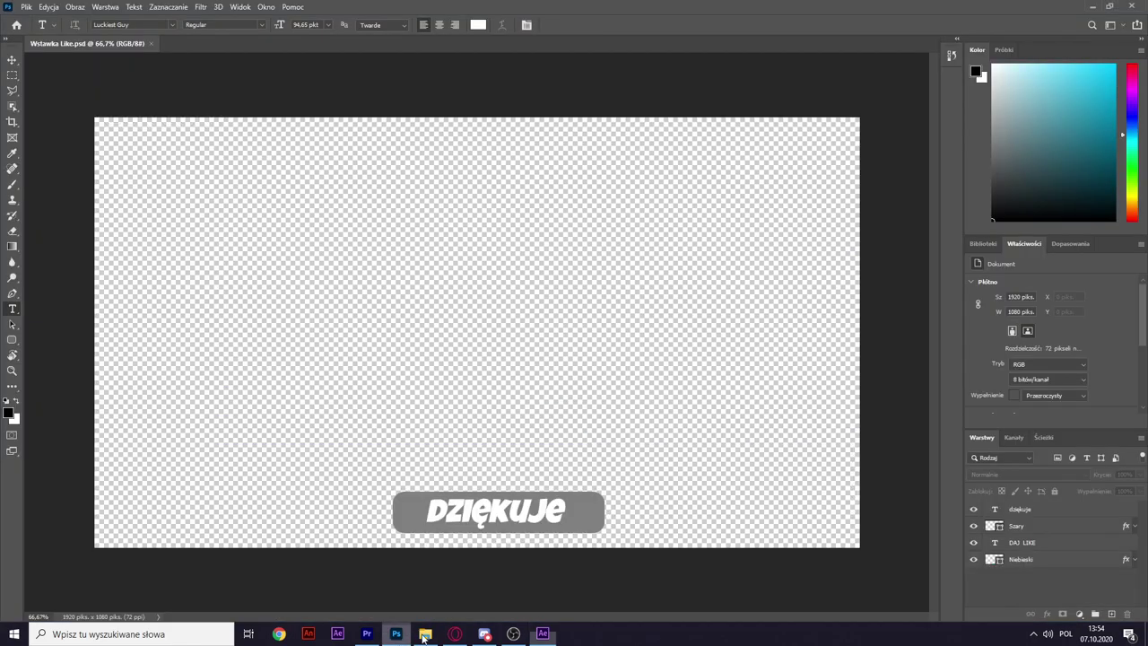
click(553, 518)
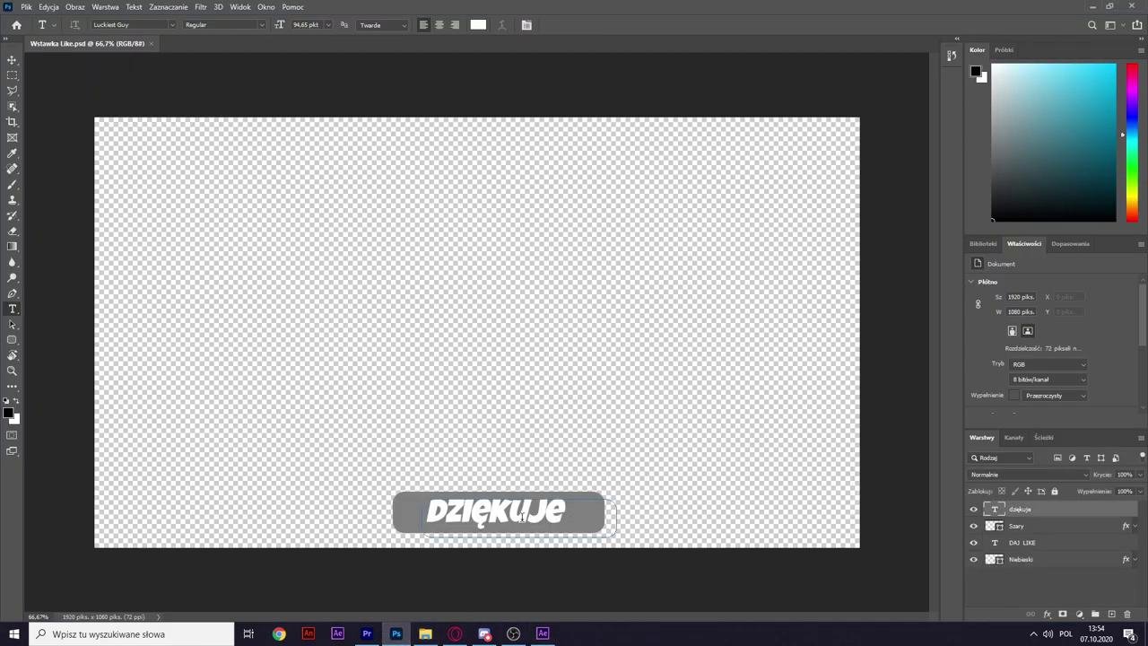
drag(553, 518, 409, 518)
text(siema)
click(12, 60)
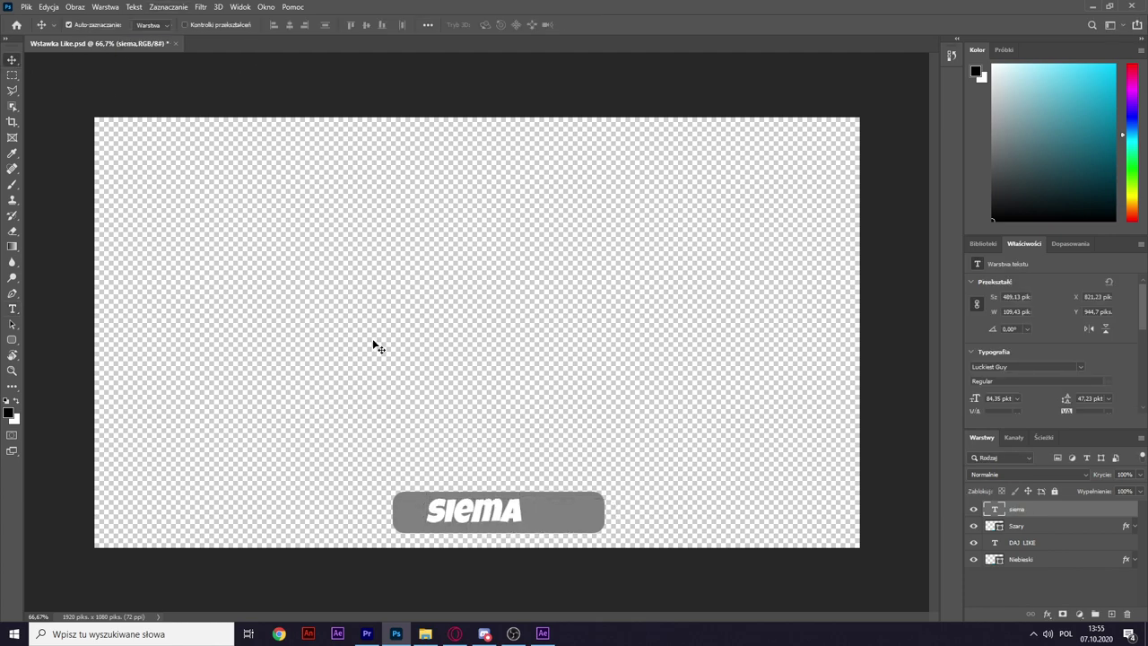
Return to After Effects and play the All composition from the start to check the edited text.
key(alt+Tab)
key(alt+Tab)
key(alt+Tab)
key(space)
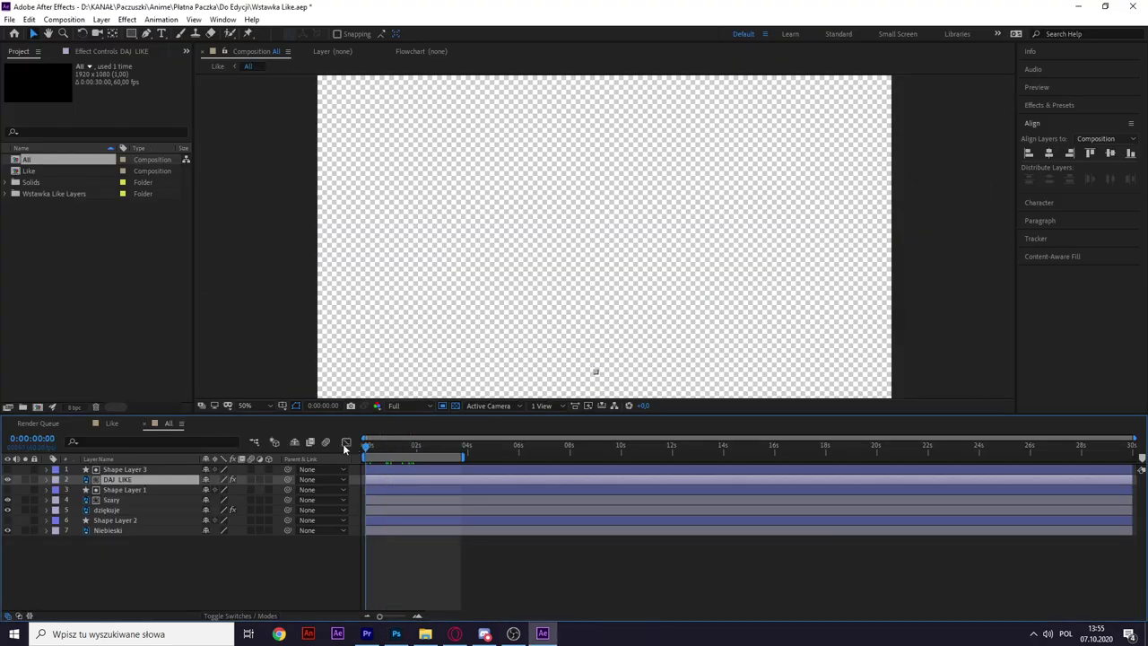
key(space)
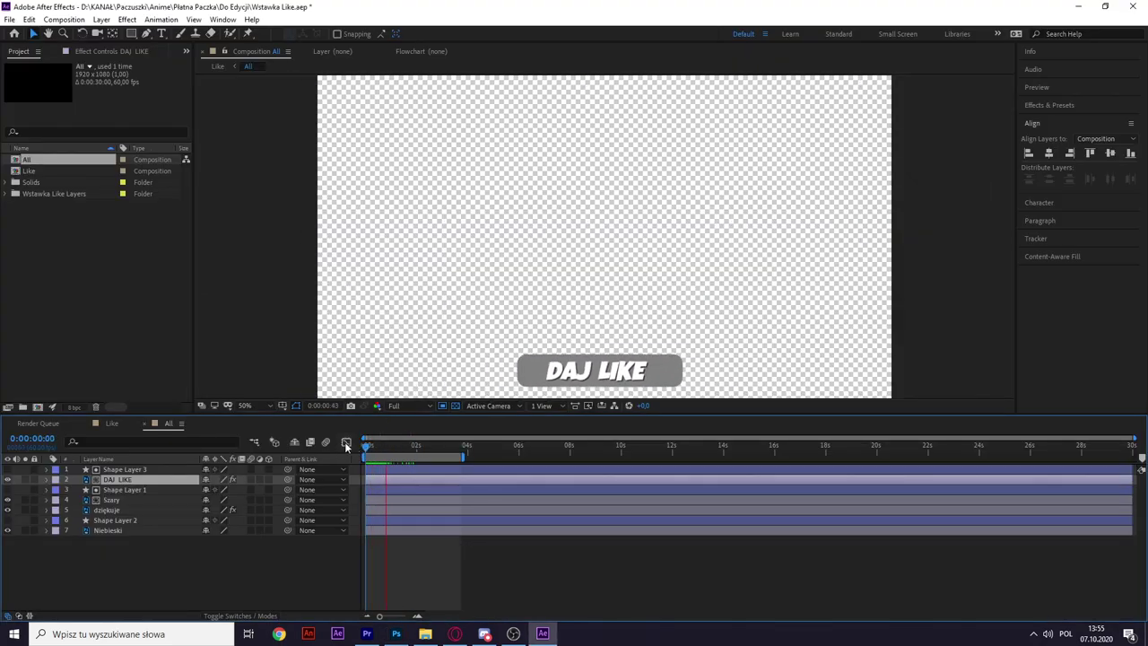
key(alt+Tab)
key(alt+Tab)
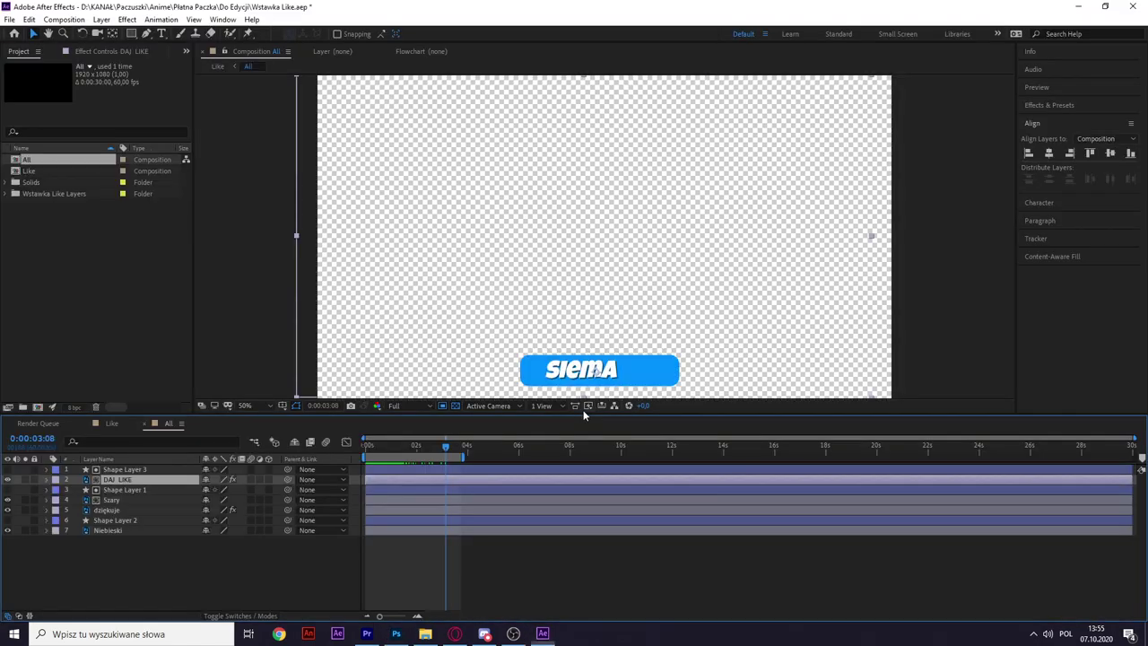
Switch back to Photoshop and hide the siema and Szary layers.
key(alt+Tab)
key(alt+Tab)
key(alt+Tab)
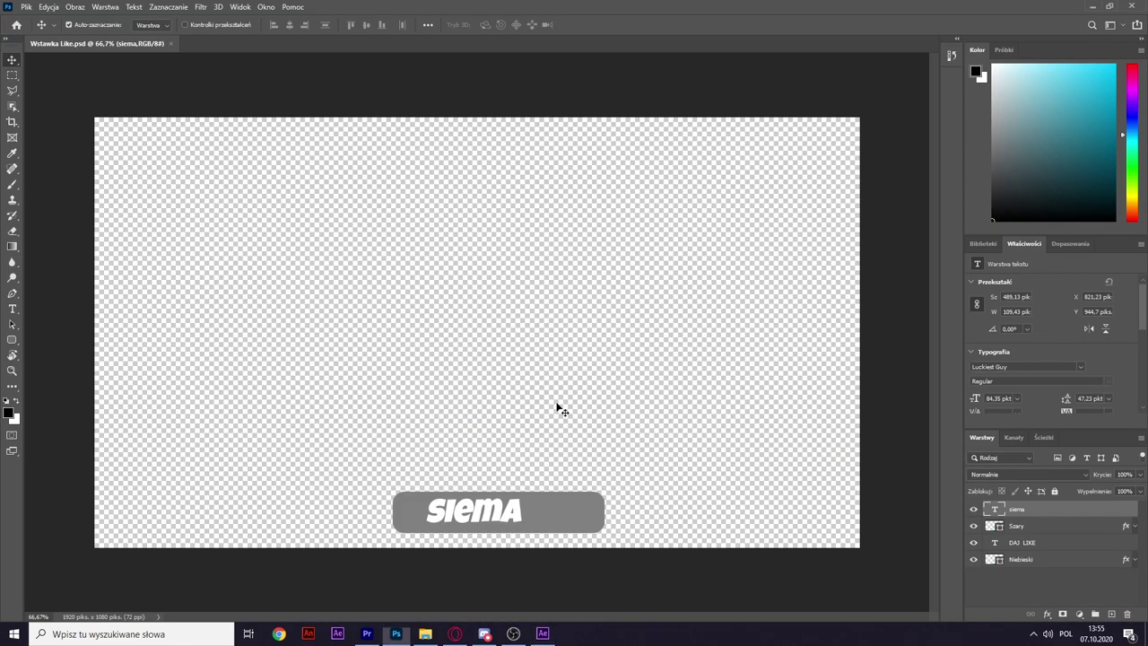
click(974, 510)
click(973, 509)
click(974, 525)
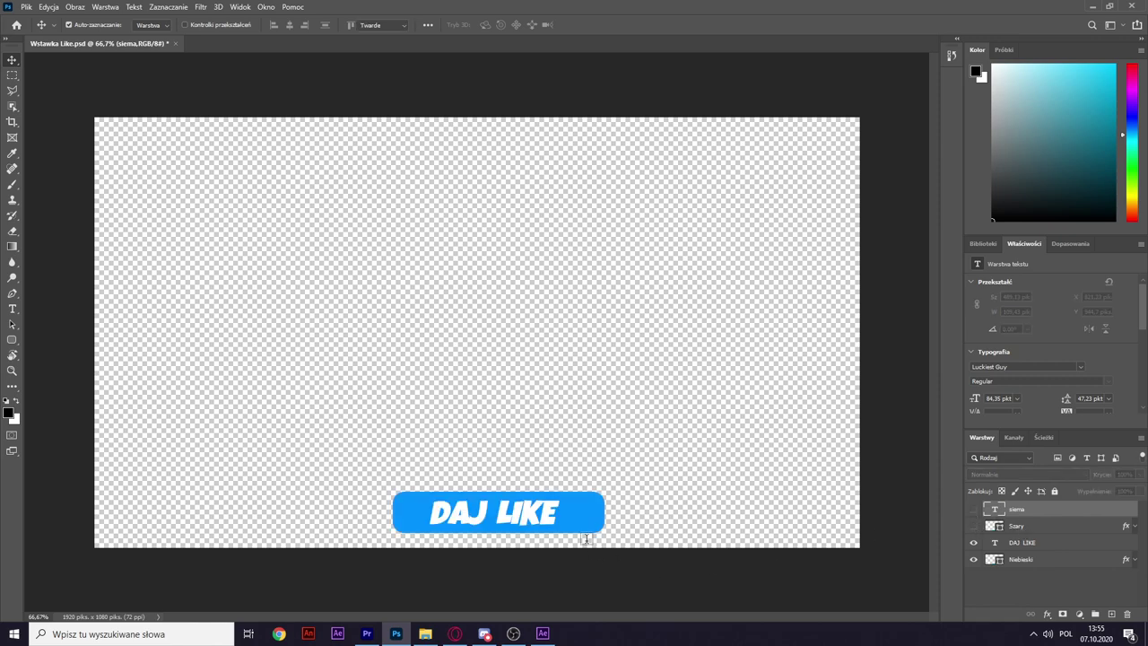
Replace the DAJ LIKE text with "krespion" and play the All composition in After Effects.
double_click(561, 518)
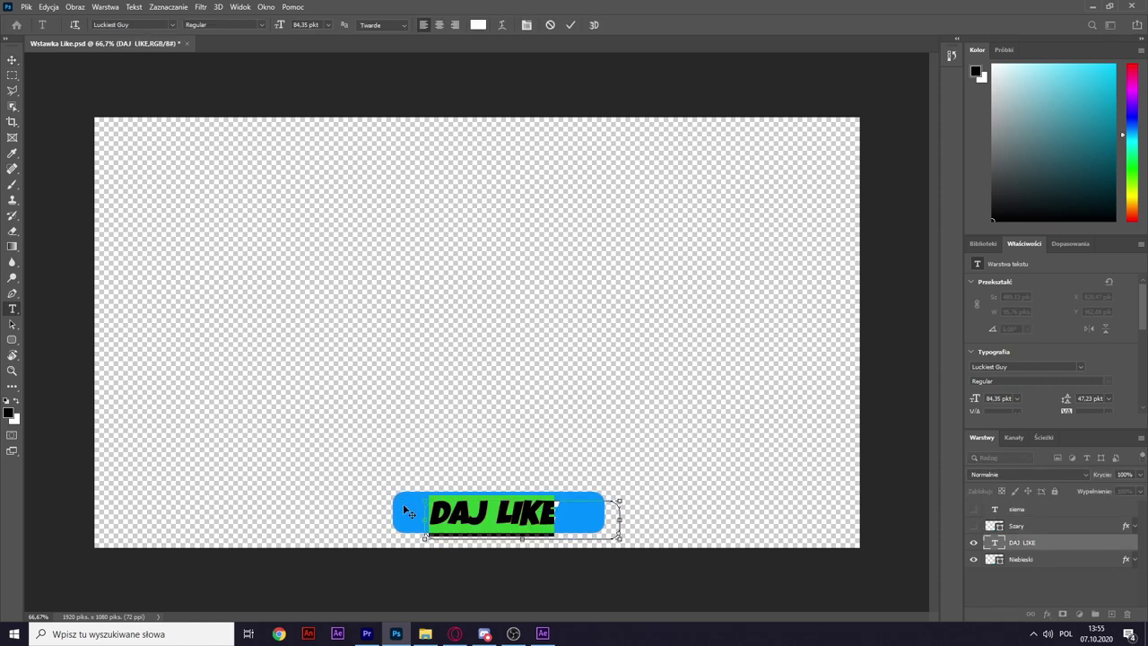
text(Krespion)
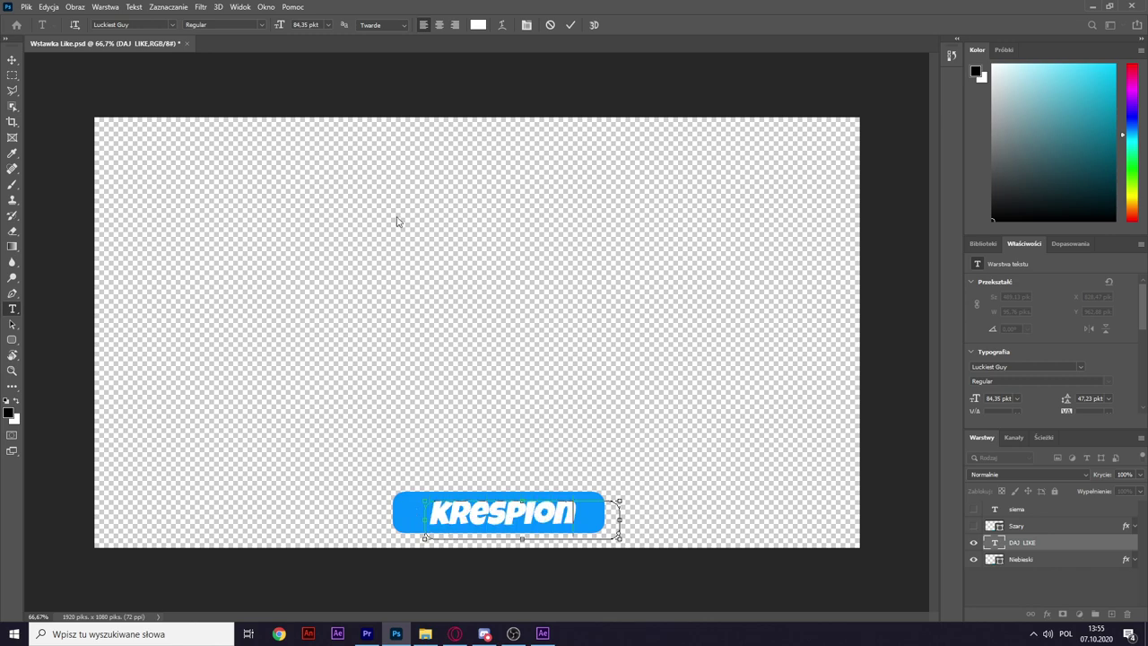
click(13, 62)
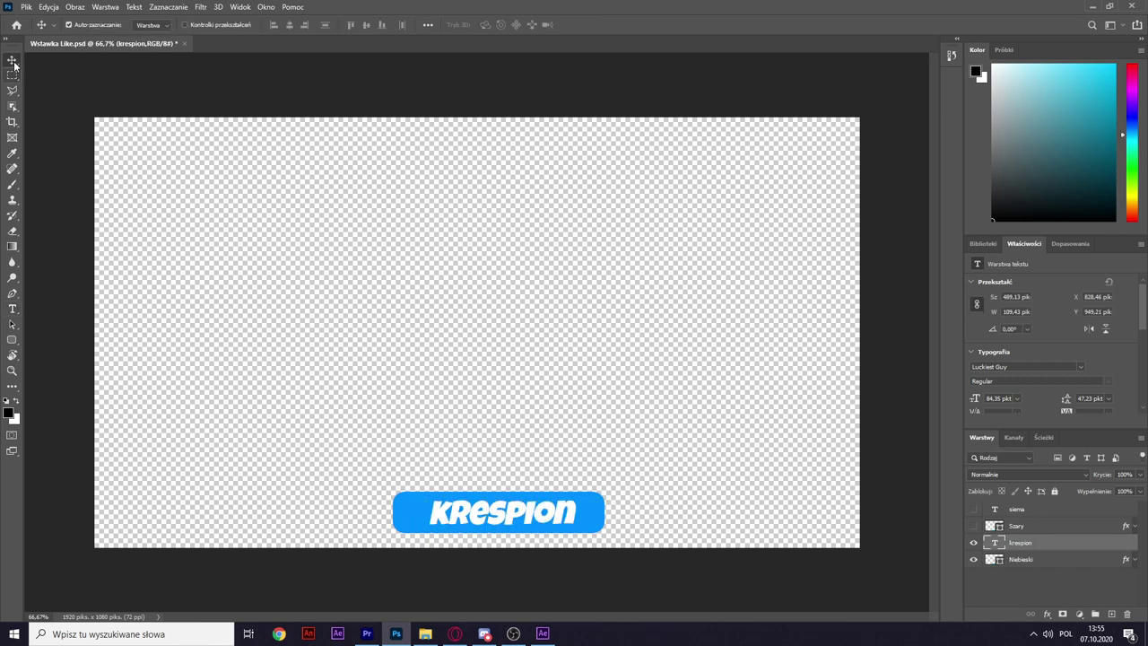
key(alt+Tab)
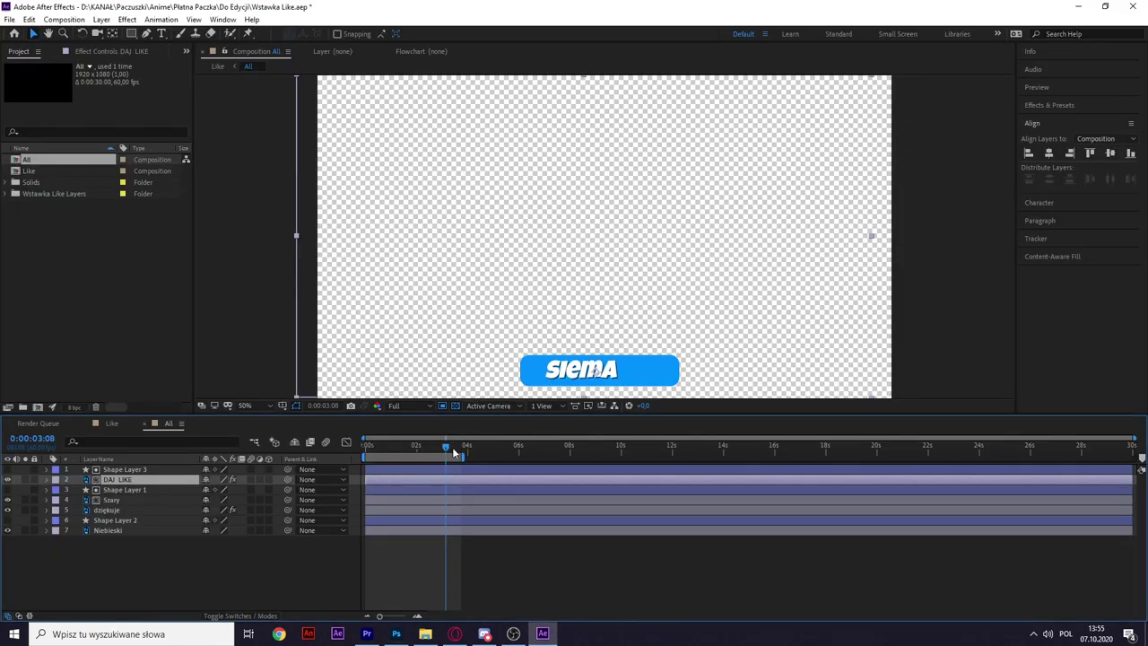
key(space)
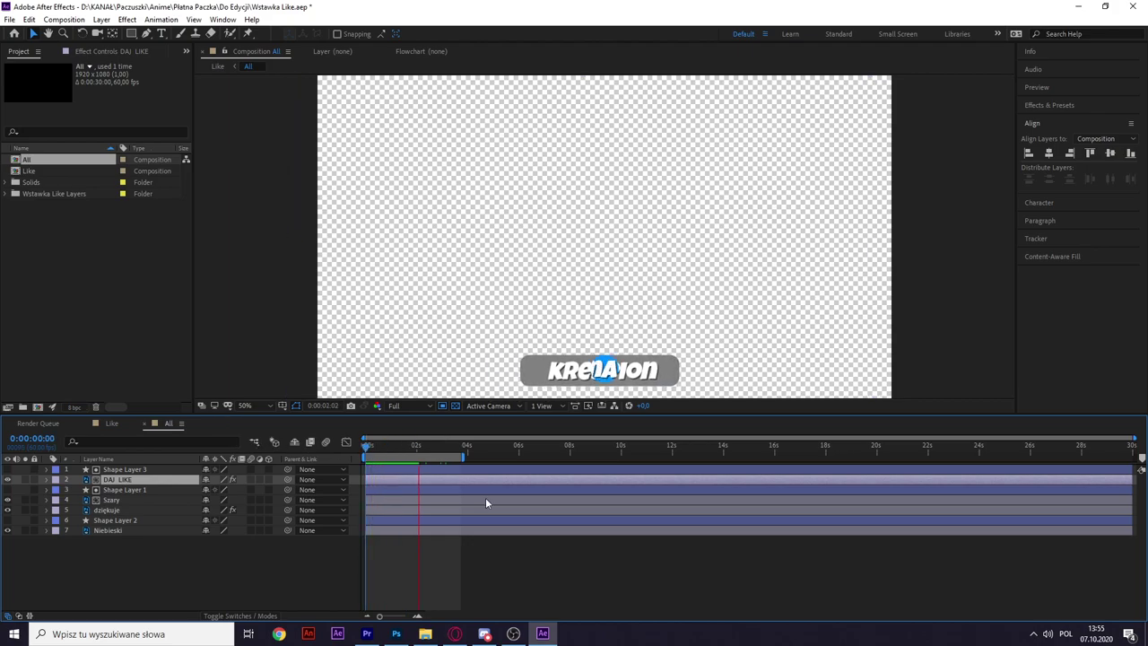
Undo the text and layer visibility changes in Photoshop, and return the All composition's playhead to the start in After Effects.
key(alt+Tab)
key(ctrl+z)
key(ctrl+z)
key(ctrl+z)
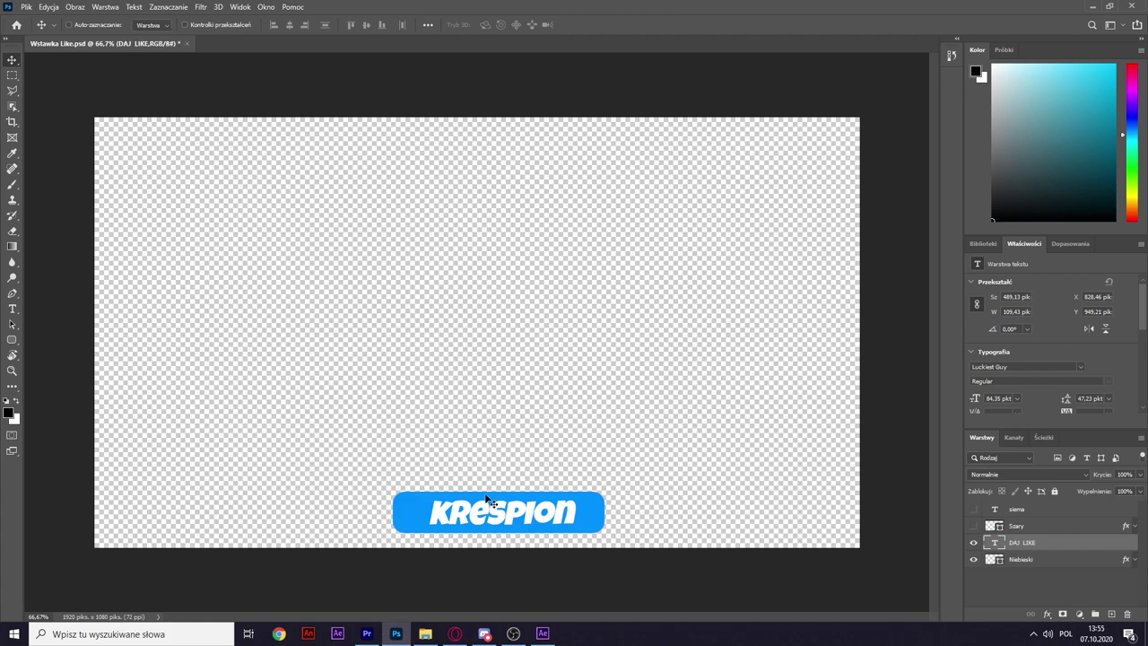
key(ctrl+z)
key(ctrl+z)
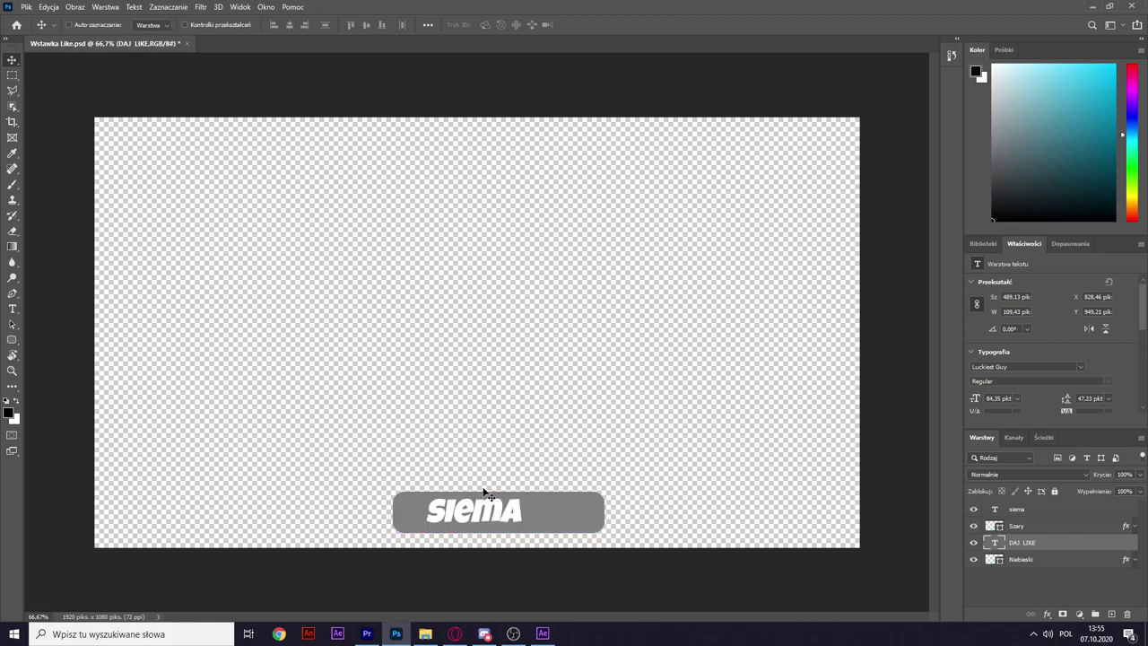
key(ctrl+shift+z)
key(ctrl+shift+z)
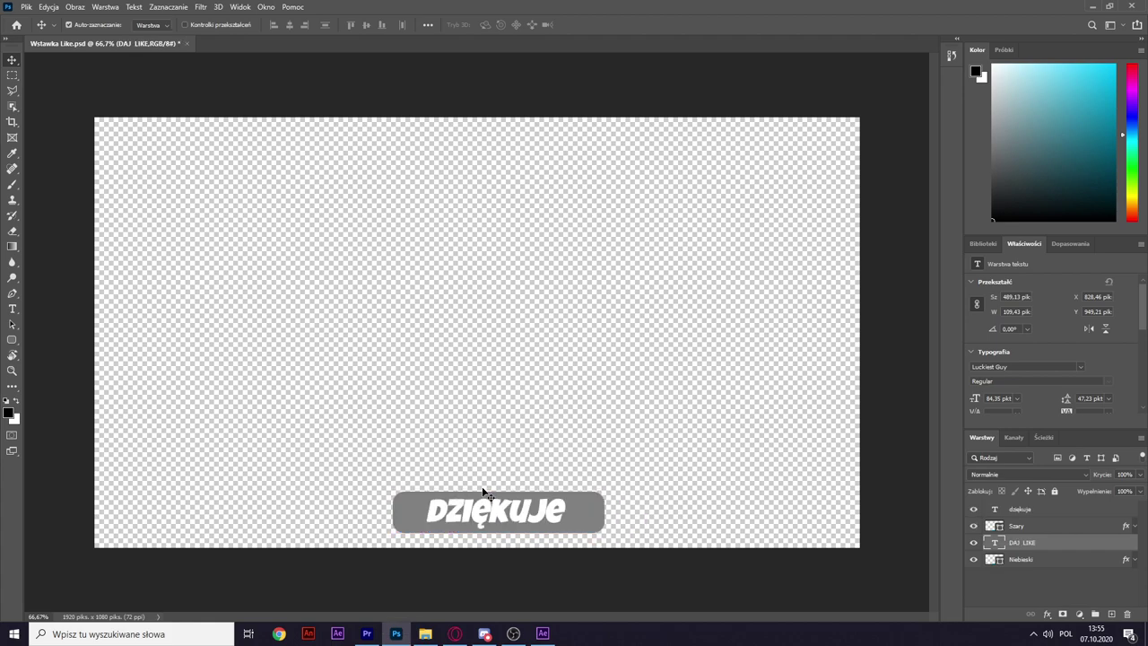
key(alt+Tab)
drag(449, 448, 339, 437)
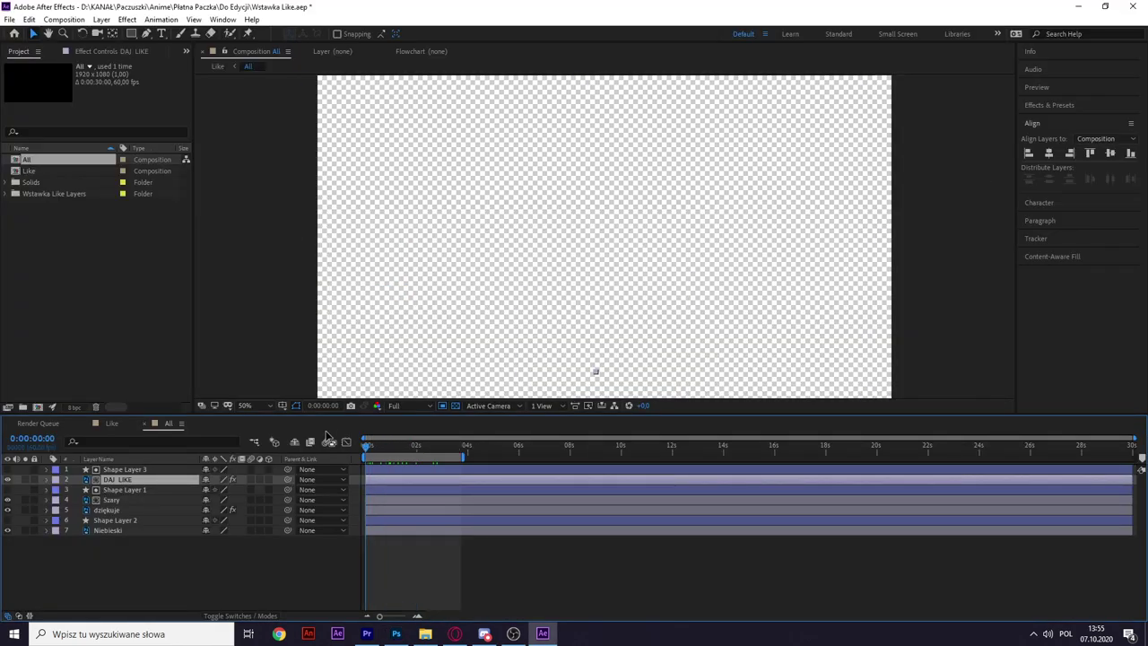
Switch to File Explorer, go to the Do Edycji folder of Płatna Paczka, and try to open the Przejście project.
key(alt+Tab)
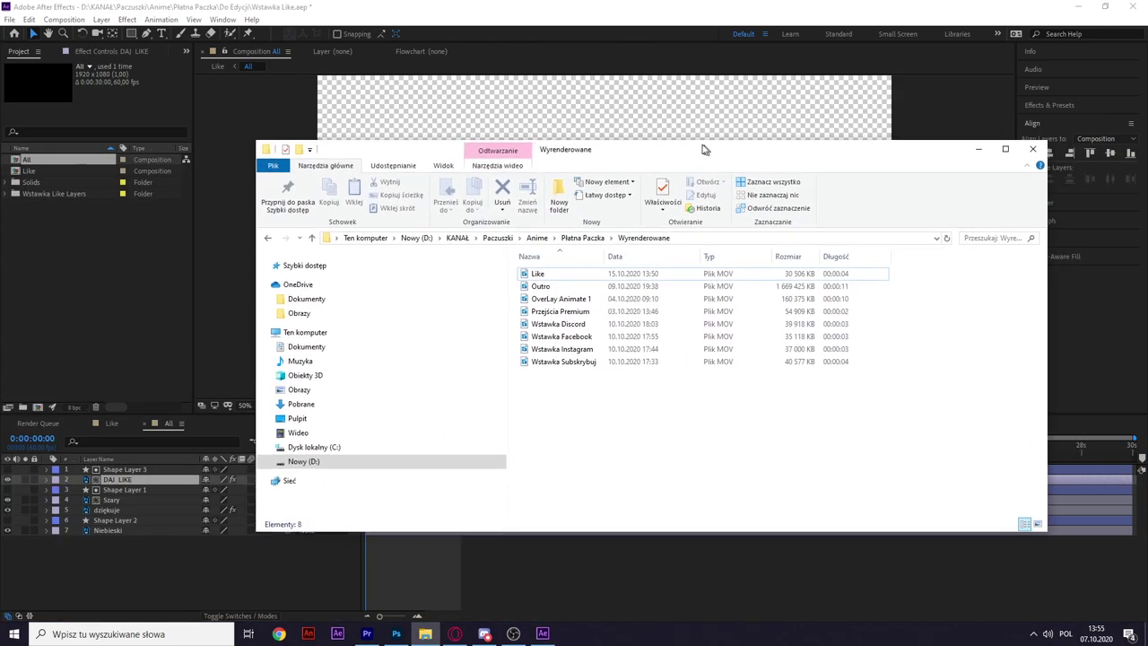
drag(704, 149, 681, 128)
click(244, 217)
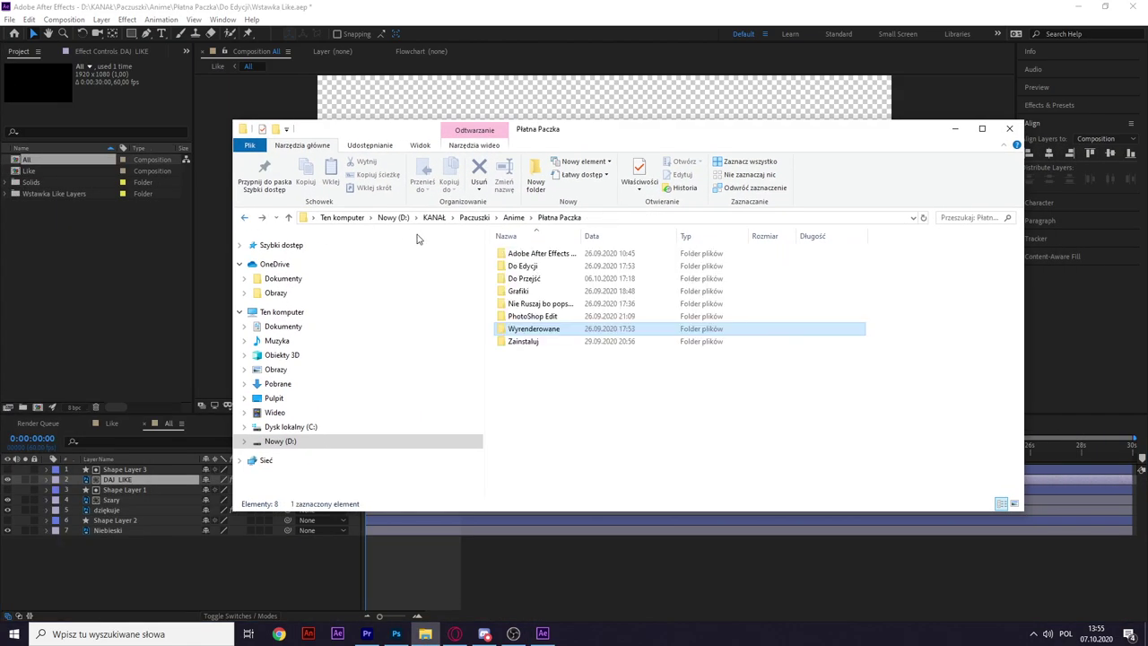
double_click(541, 266)
double_click(577, 308)
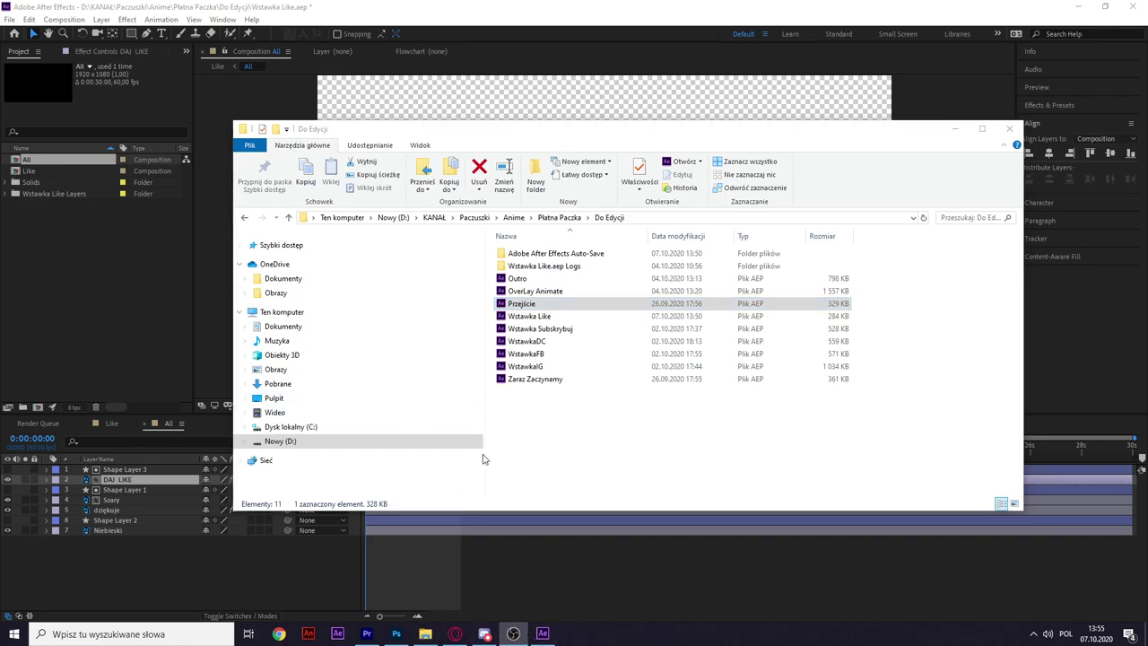
Return to After Effects and open the Przejście project from the Do Edycji folder without using File Explorer.
click(542, 633)
click(9, 19)
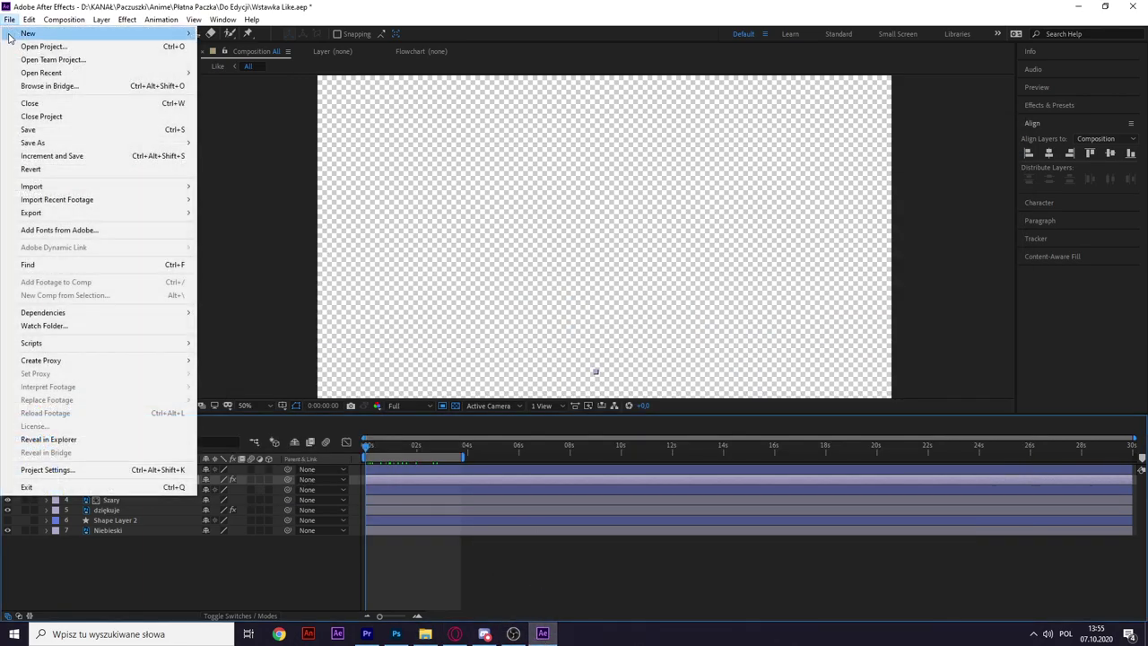
click(41, 47)
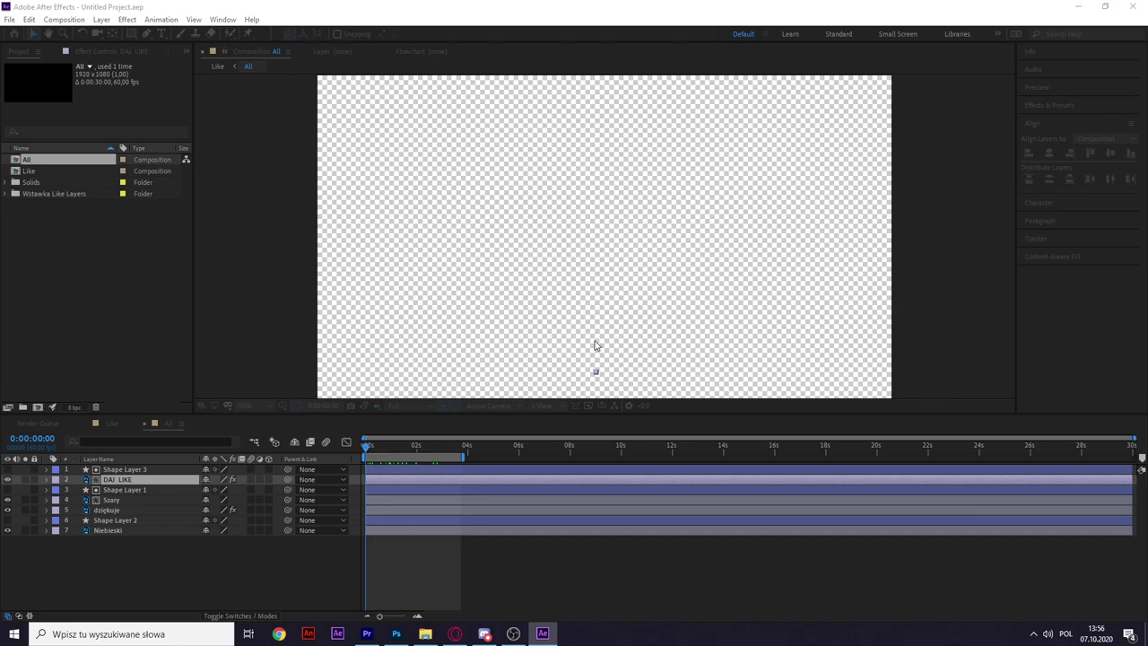
key(ctrl+o)
double_click(139, 159)
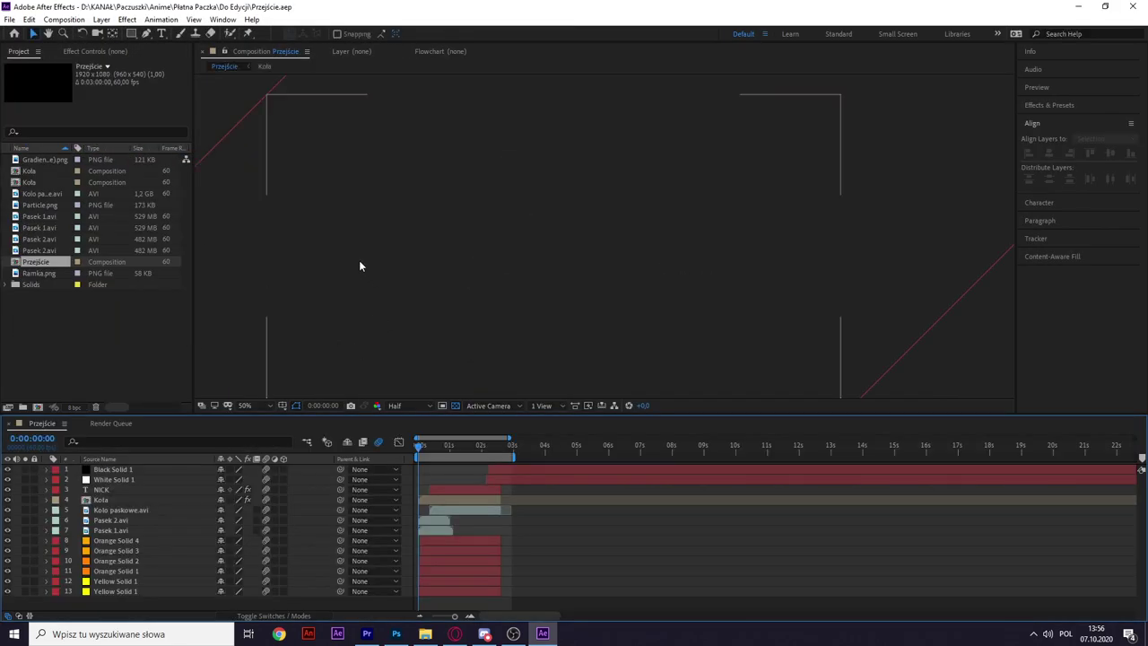
Replace the NICK text in the Przejście composition with "krespion" at about 0:00:02:09.
click(113, 490)
drag(459, 453, 486, 449)
key(t)
key(t)
click(161, 34)
drag(475, 260, 647, 262)
text(KRESP)
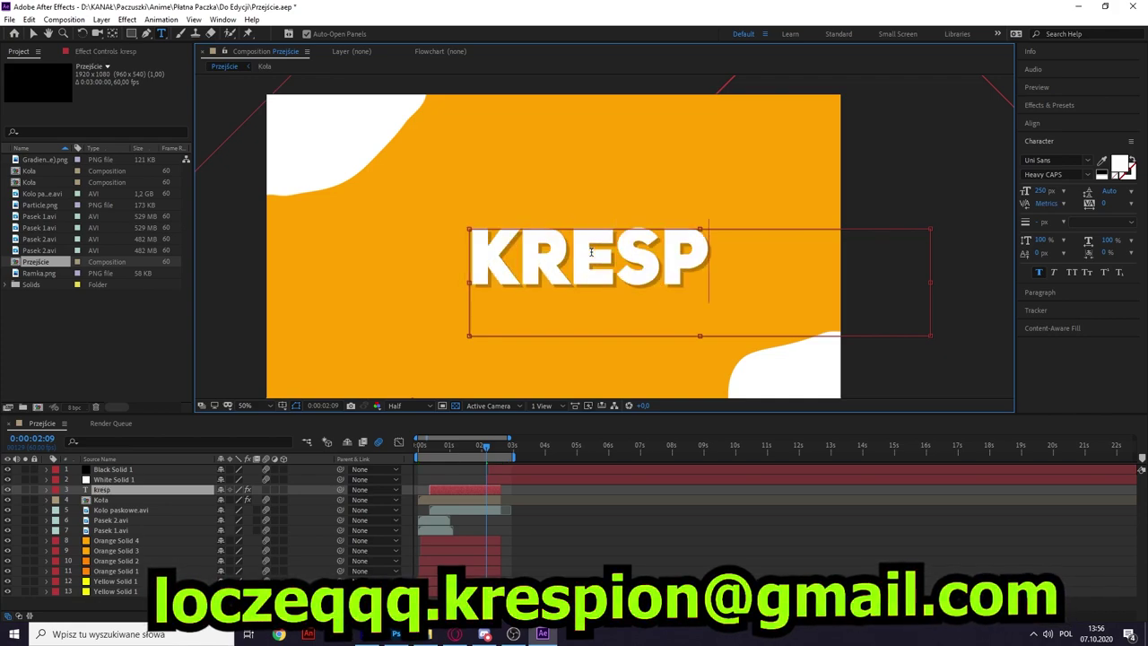
text(ION)
Show the grid and centre the krespion text horizontally and vertically in the composition.
click(281, 405)
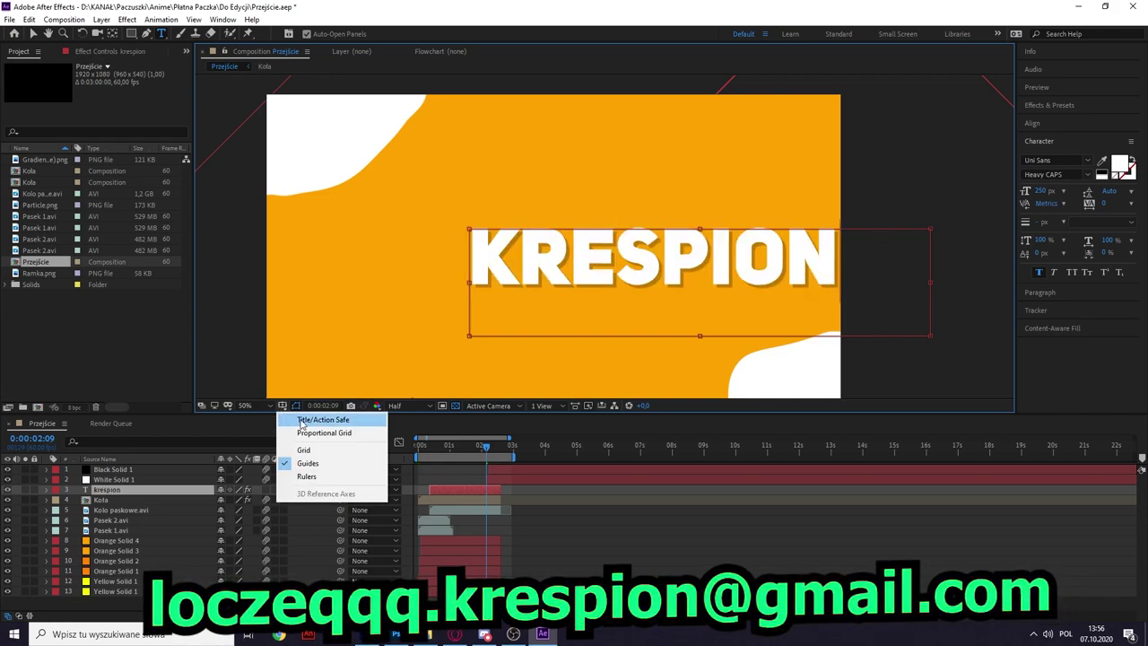
click(303, 449)
click(1035, 126)
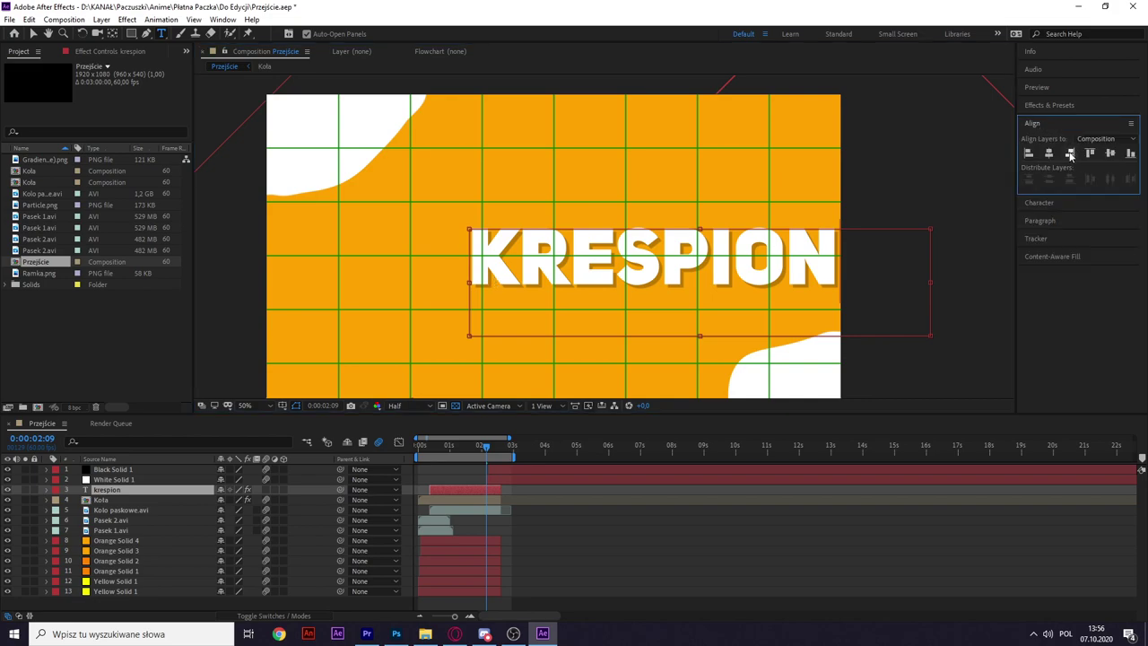
click(1049, 153)
click(1110, 154)
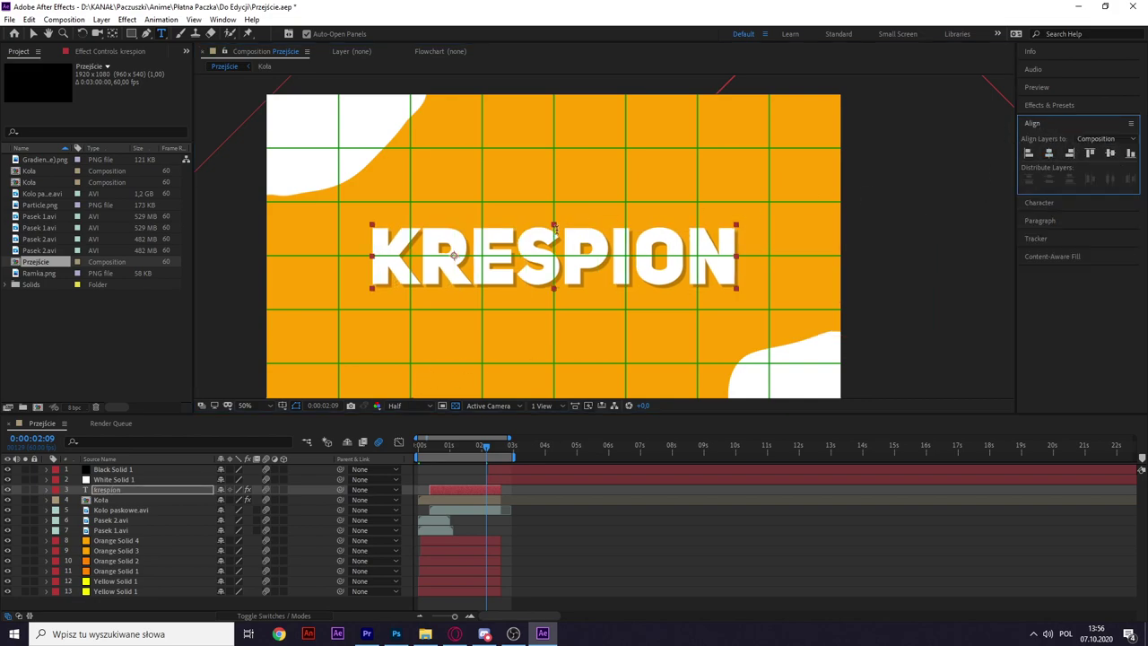
Move the krespion text's anchor point to the centre of the text and preview the transition from the start.
key(y)
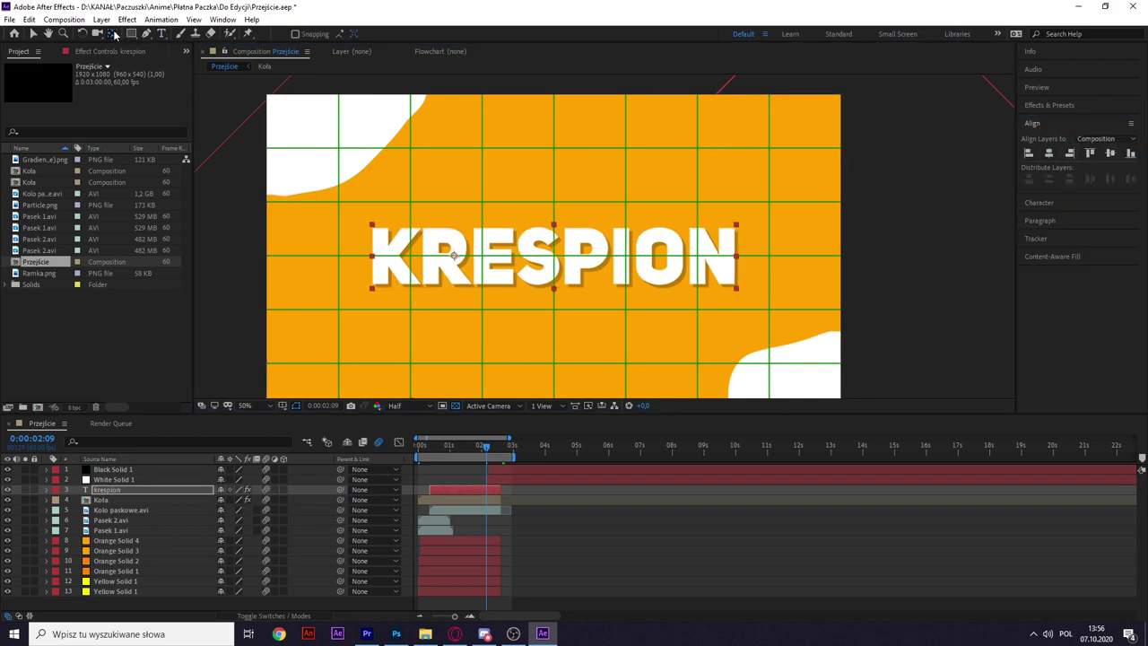
drag(457, 255, 532, 265)
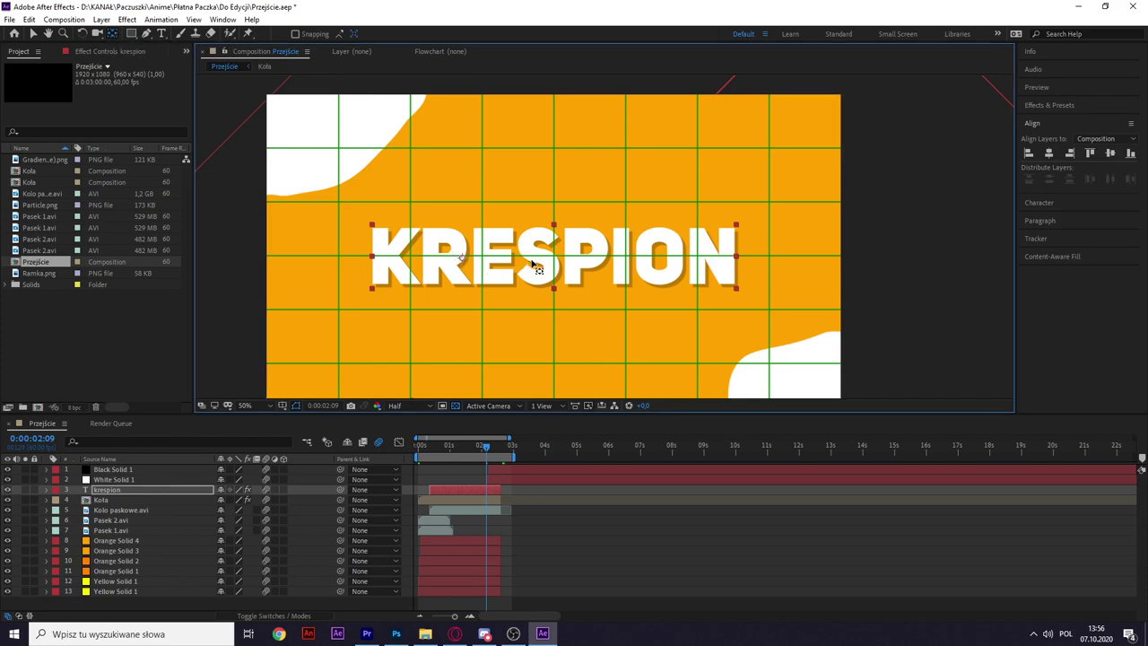
key(space)
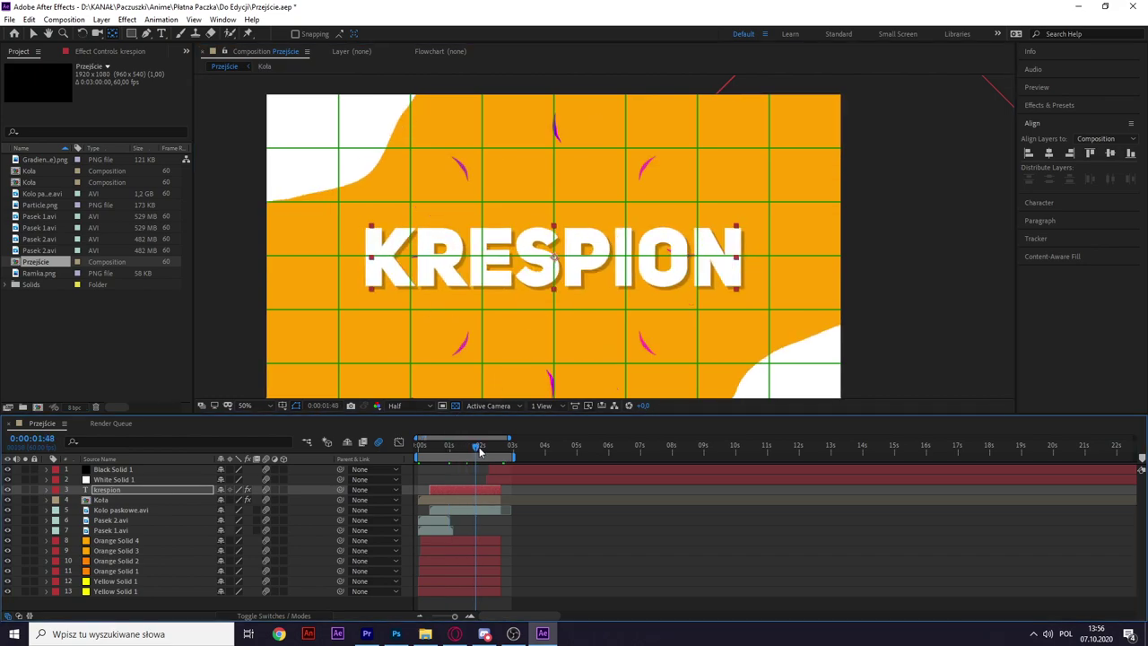
key(space)
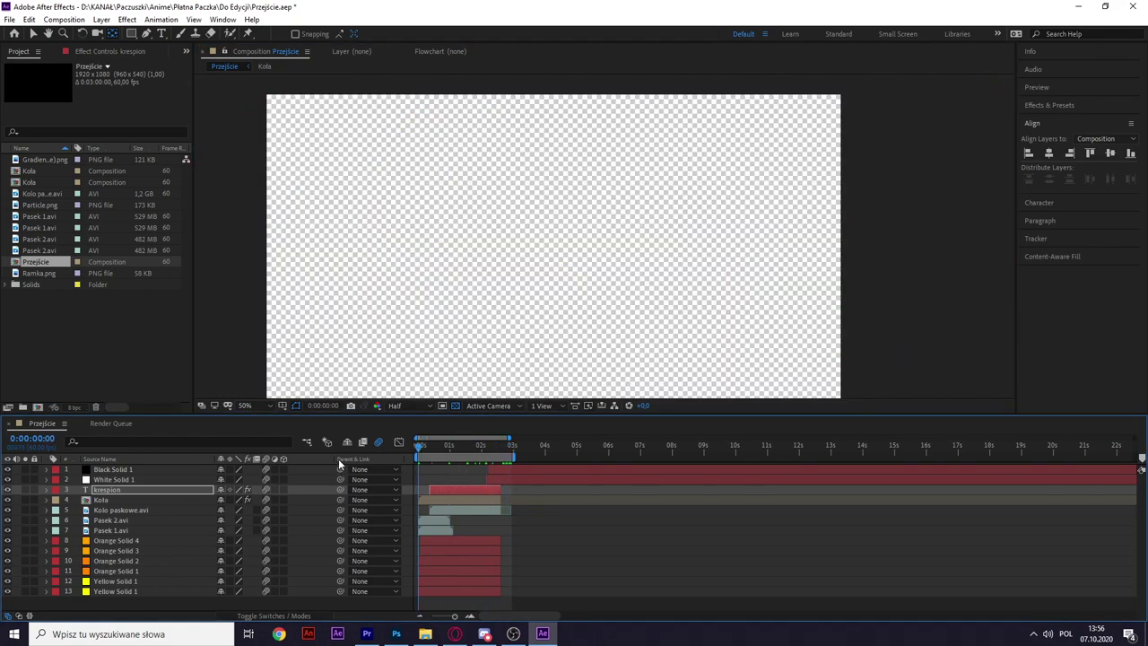
key(space)
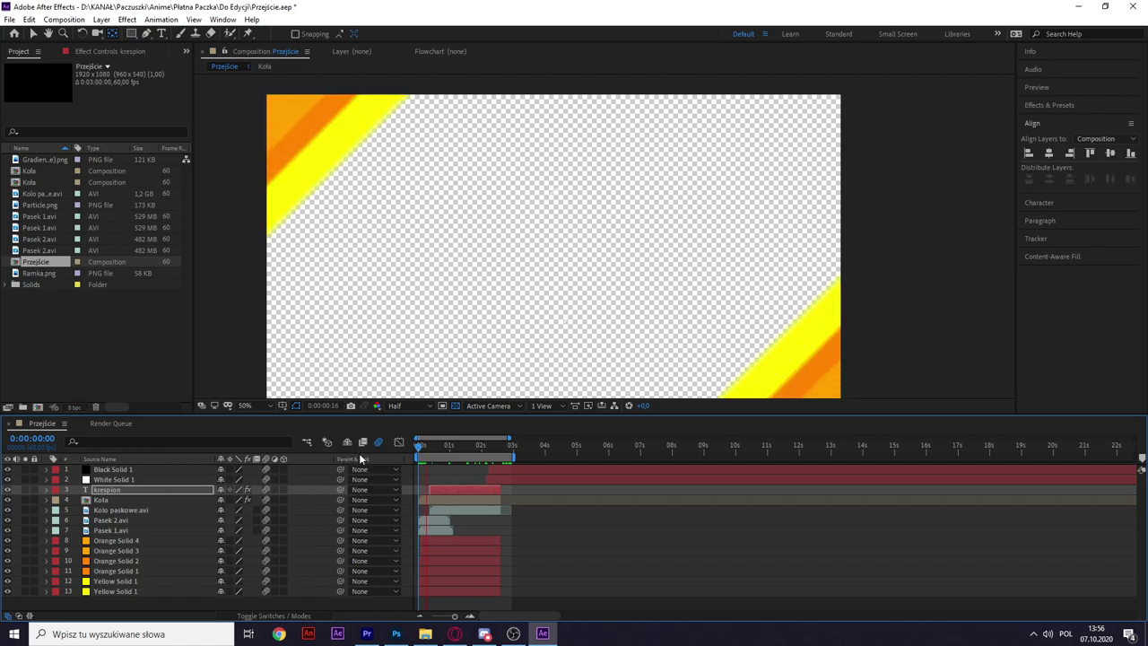
Open the WstawkaDC project from the Do Edycji folder in After Effects.
click(426, 633)
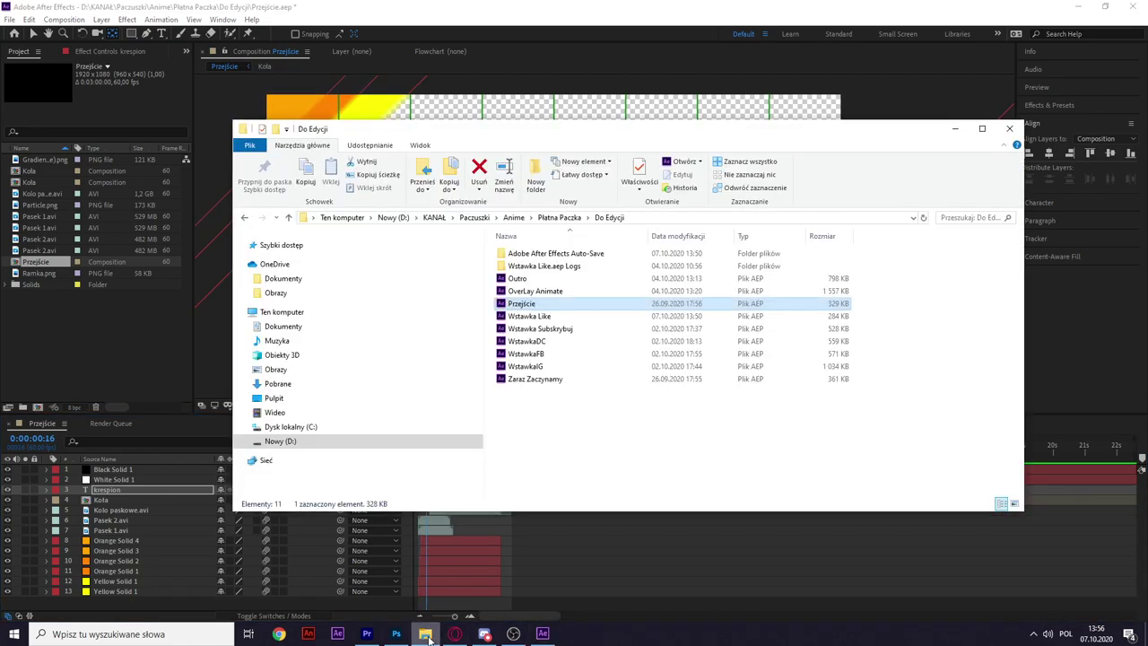
click(572, 344)
click(10, 20)
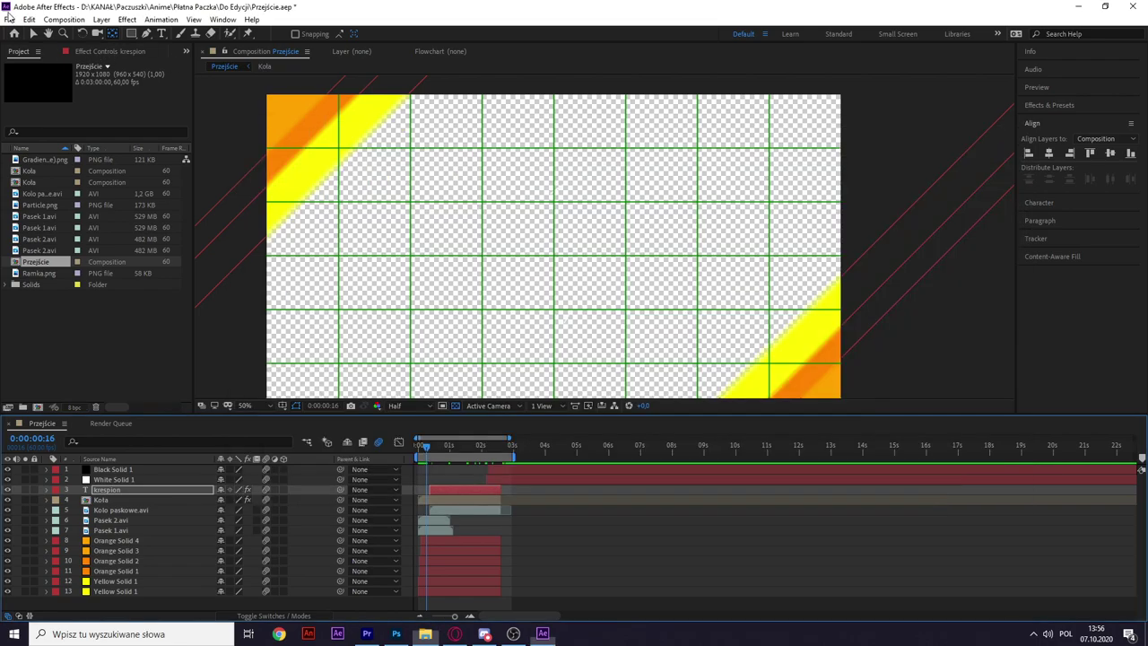
click(32, 46)
click(581, 331)
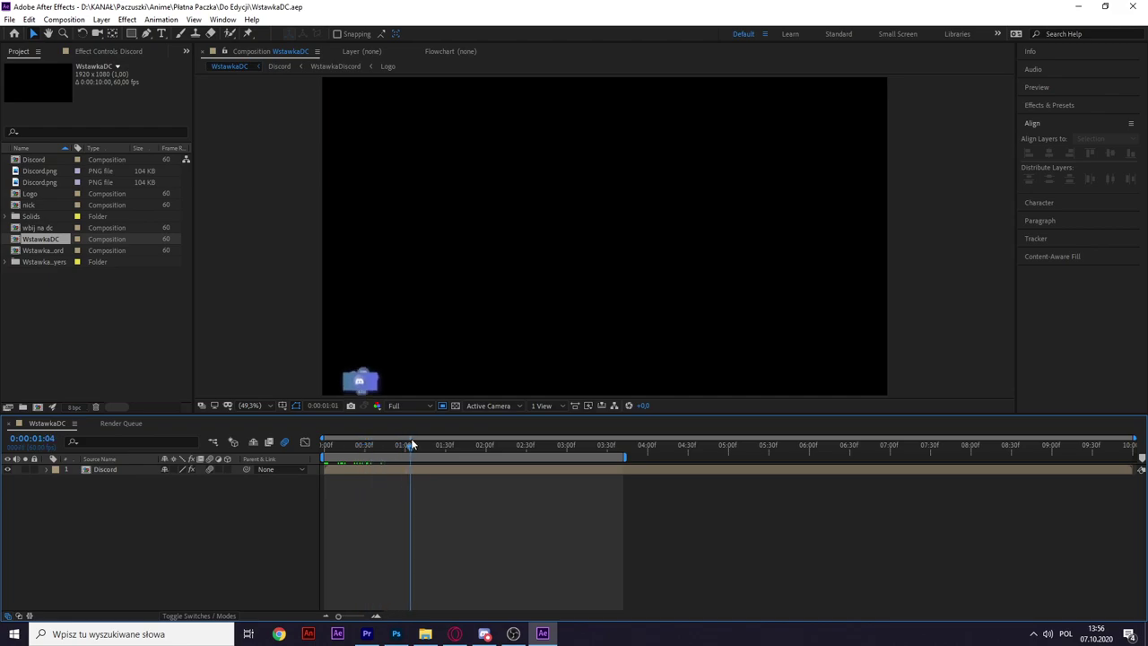
Show the transparency grid and move the WstawkaDC composition's current time to about 0:00:01:47.
key(space)
click(442, 406)
drag(358, 444, 469, 442)
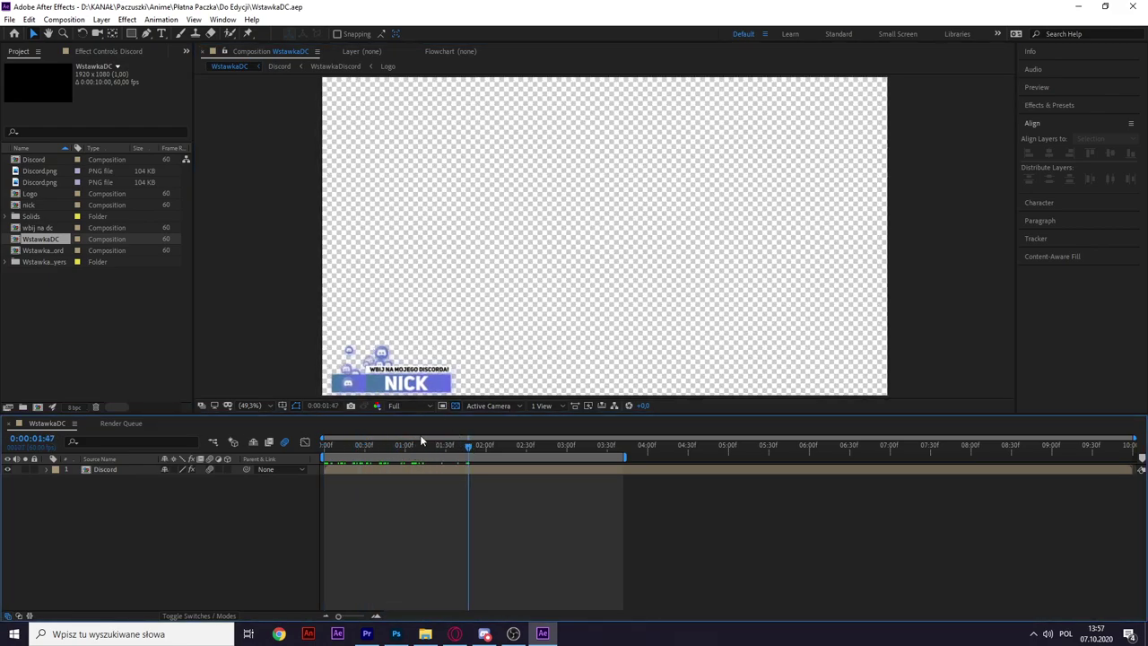
Open the nested nick composition through Discord and WstawkaDiscord and replace the NICK text with "Ekipa Krespiona".
double_click(107, 469)
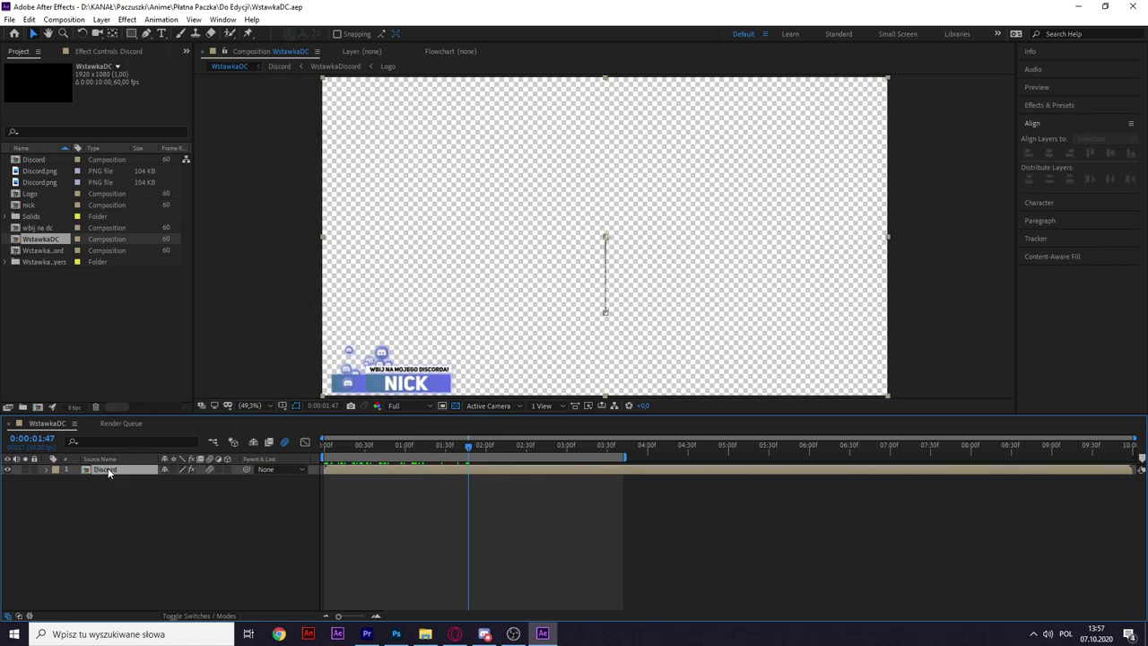
double_click(112, 469)
double_click(112, 488)
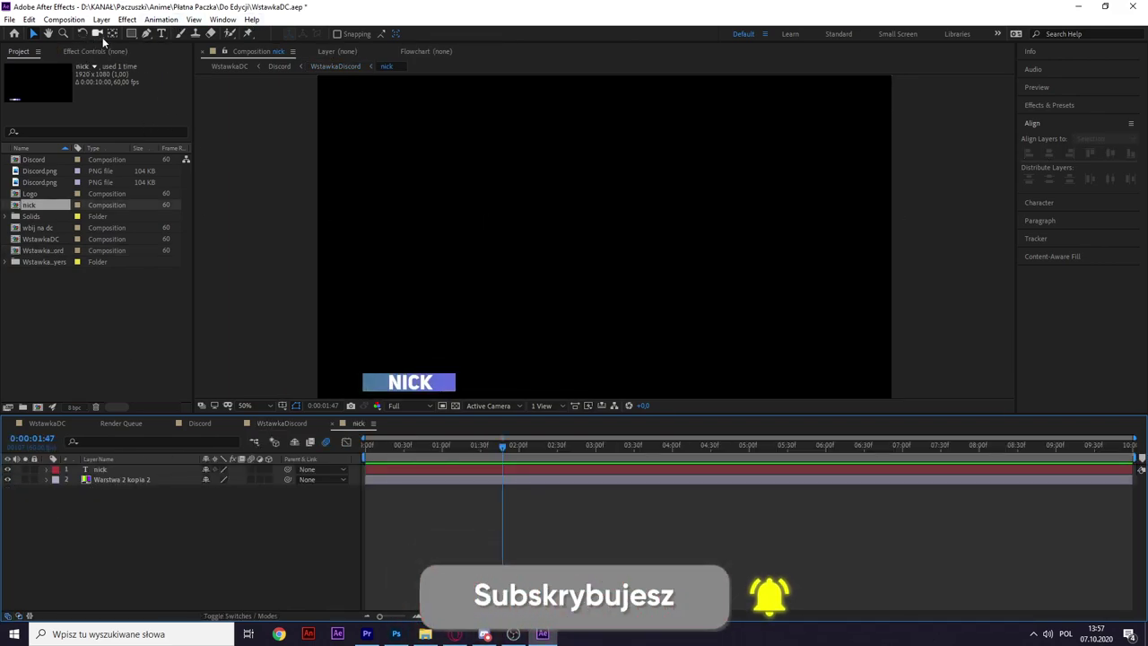
click(162, 33)
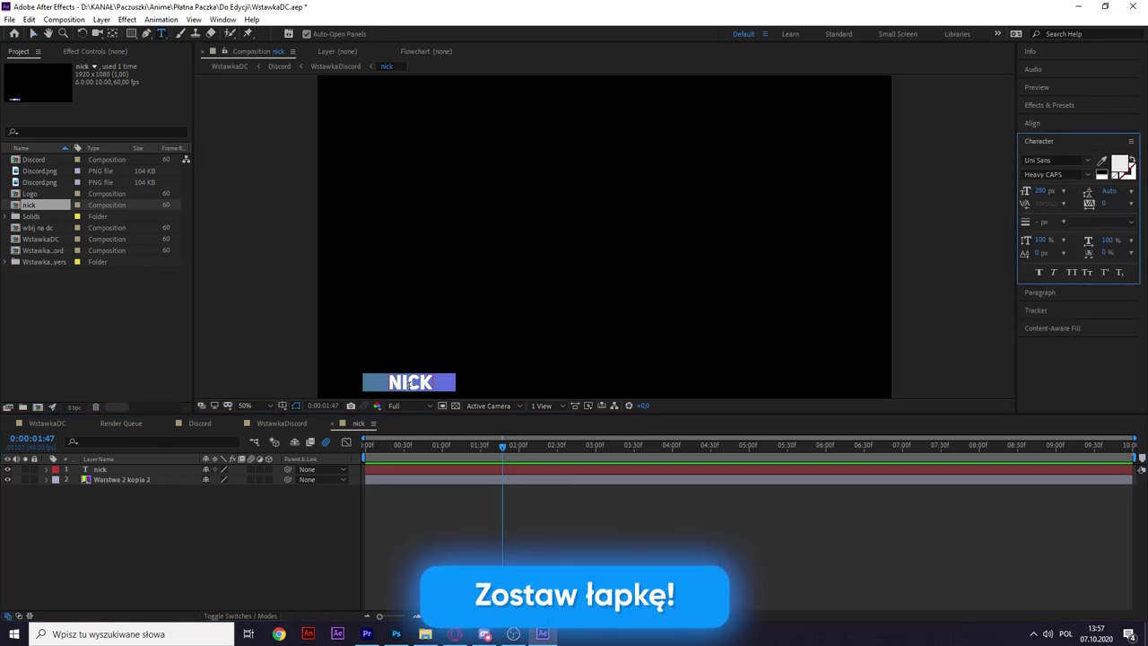
drag(434, 382, 397, 382)
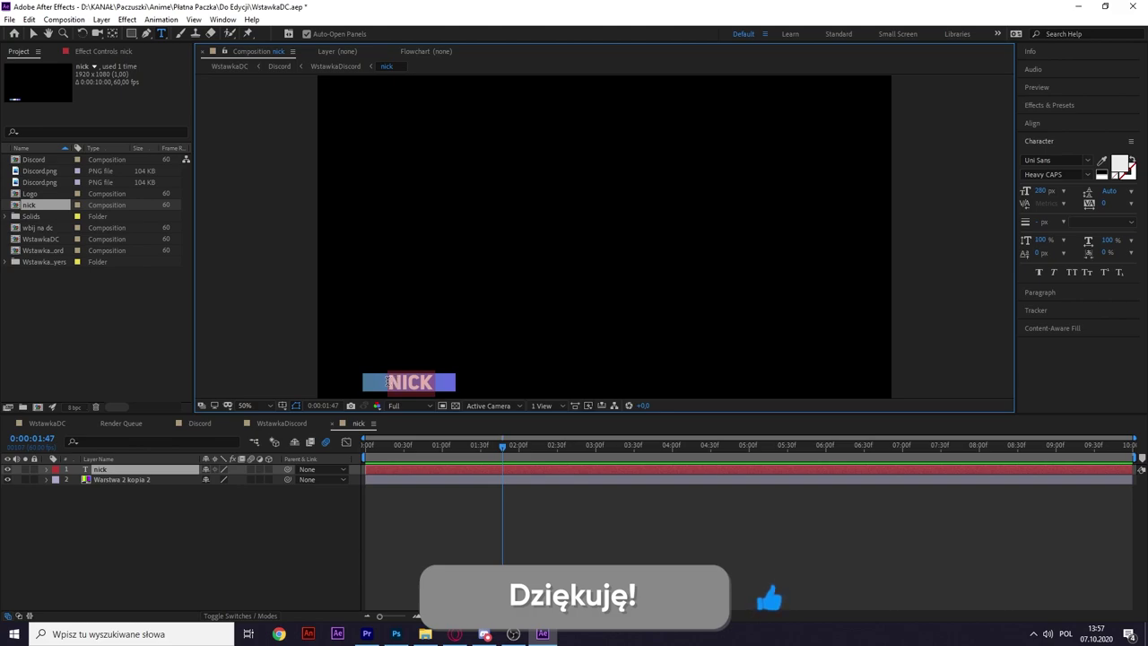
text(Ekipa)
text(Krespiona)
click(164, 469)
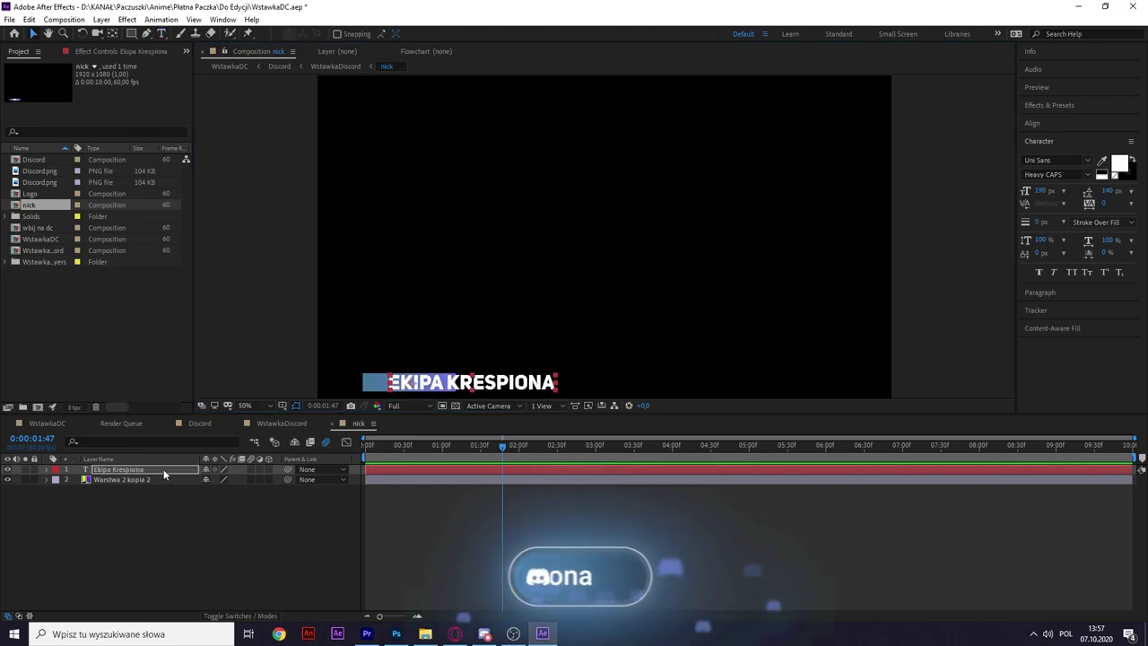
Scale the Ekipa Krespiona text down to about 15.3% and reposition it inside the coloured bar.
key(v)
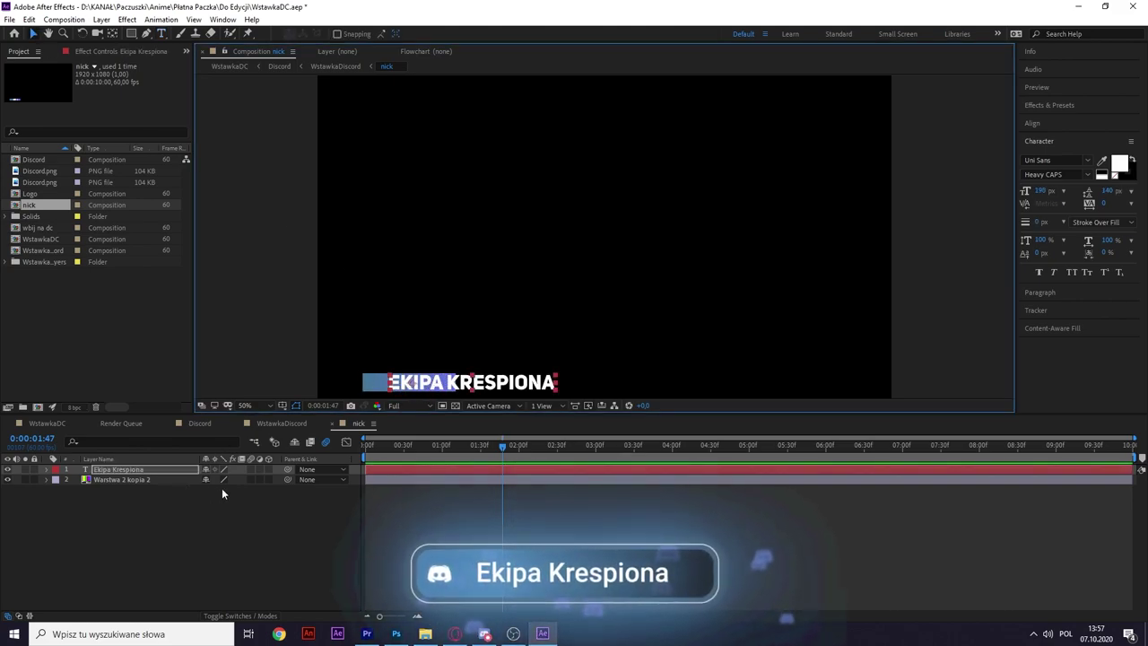
key(s)
drag(235, 480, 217, 480)
drag(416, 383, 396, 381)
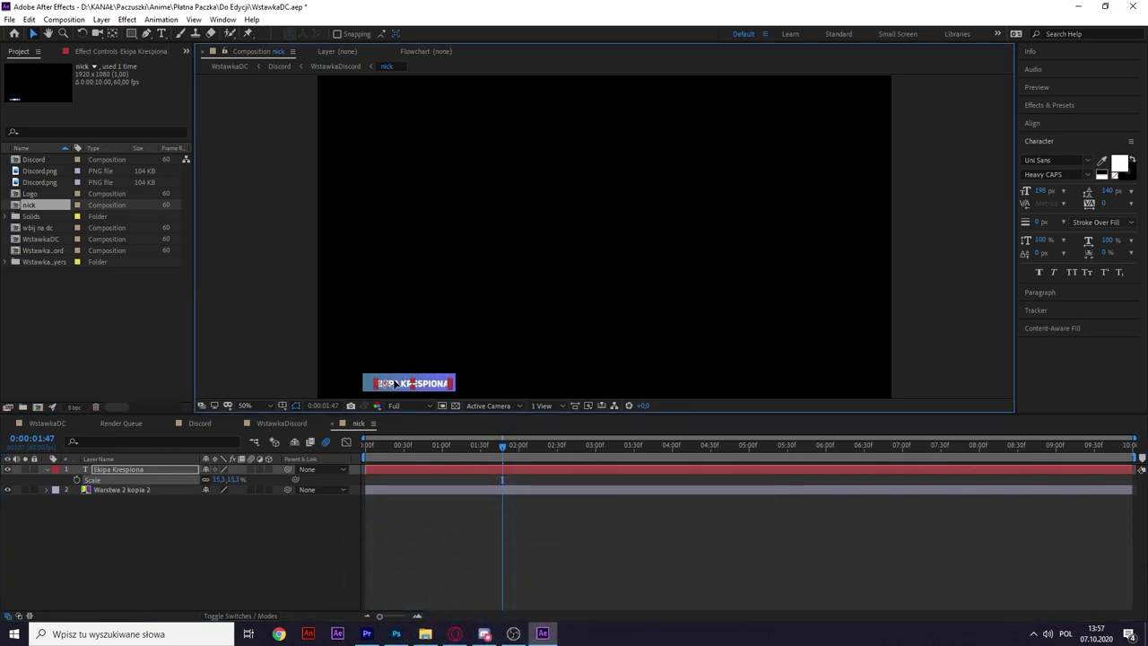
click(325, 477)
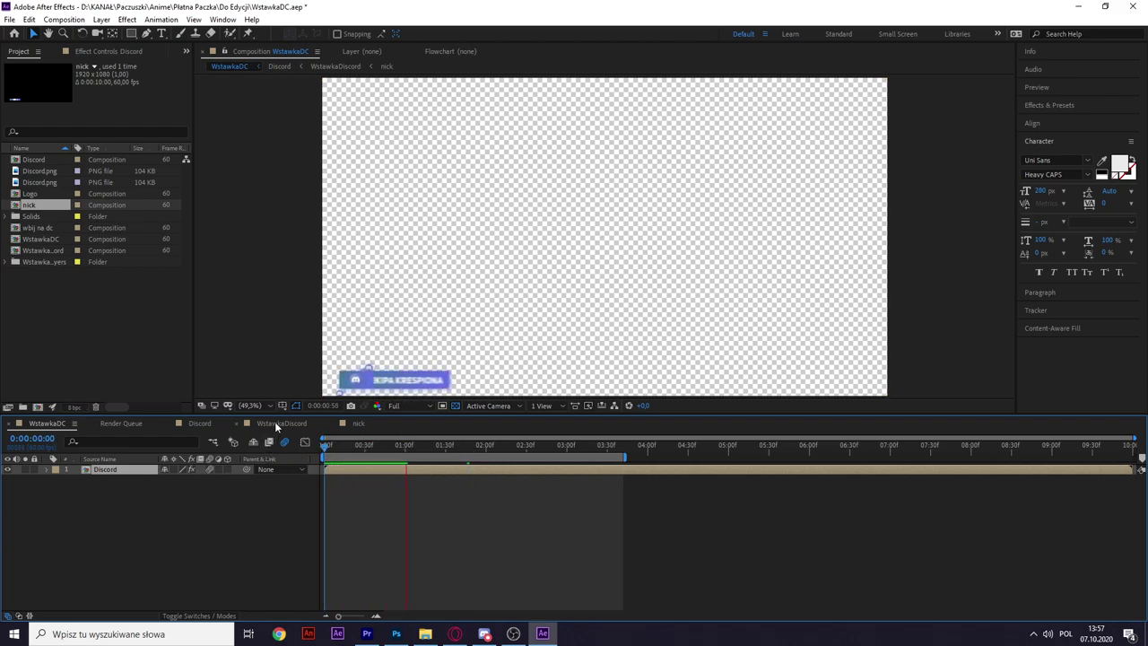
Open the WstawkaFB project from the Do Edycji folder in After Effects.
click(425, 633)
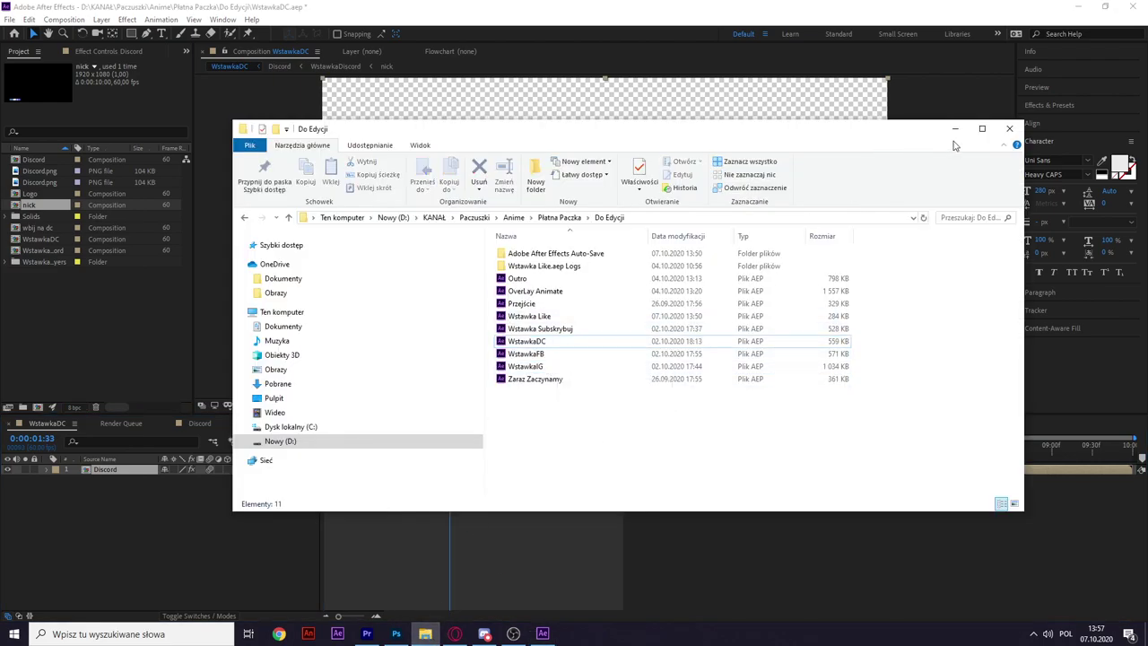
click(954, 129)
click(9, 19)
mouse_move(41, 73)
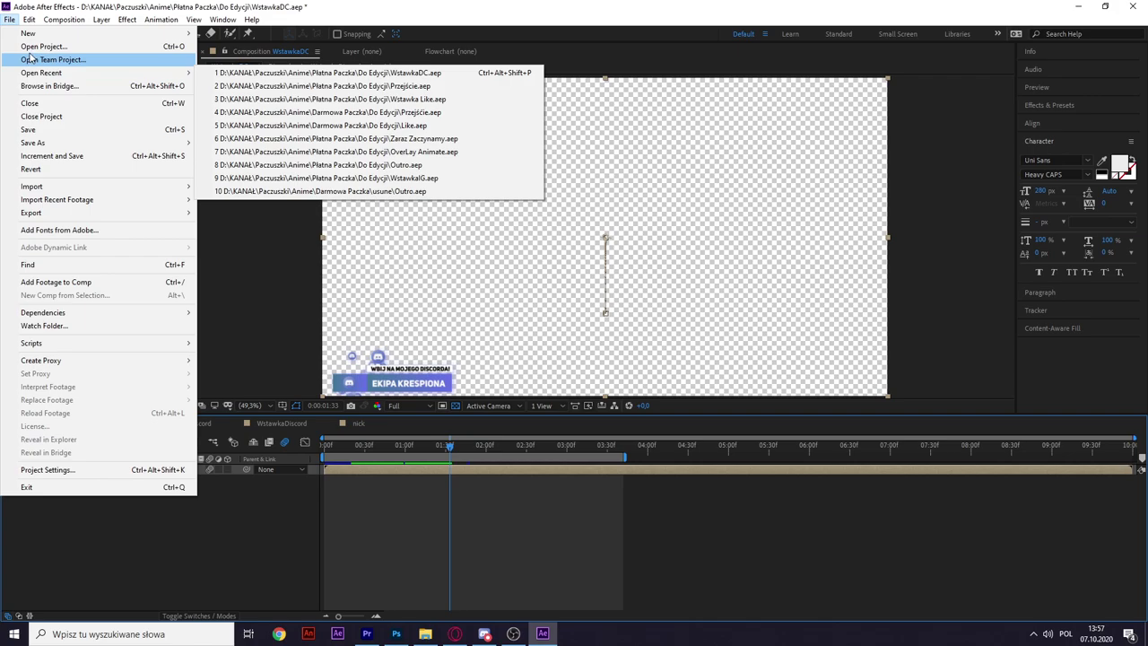
click(228, 102)
key(Return)
Open the nested compositions of WstawkaFB down to nick to show its editable NICK text layer.
double_click(93, 468)
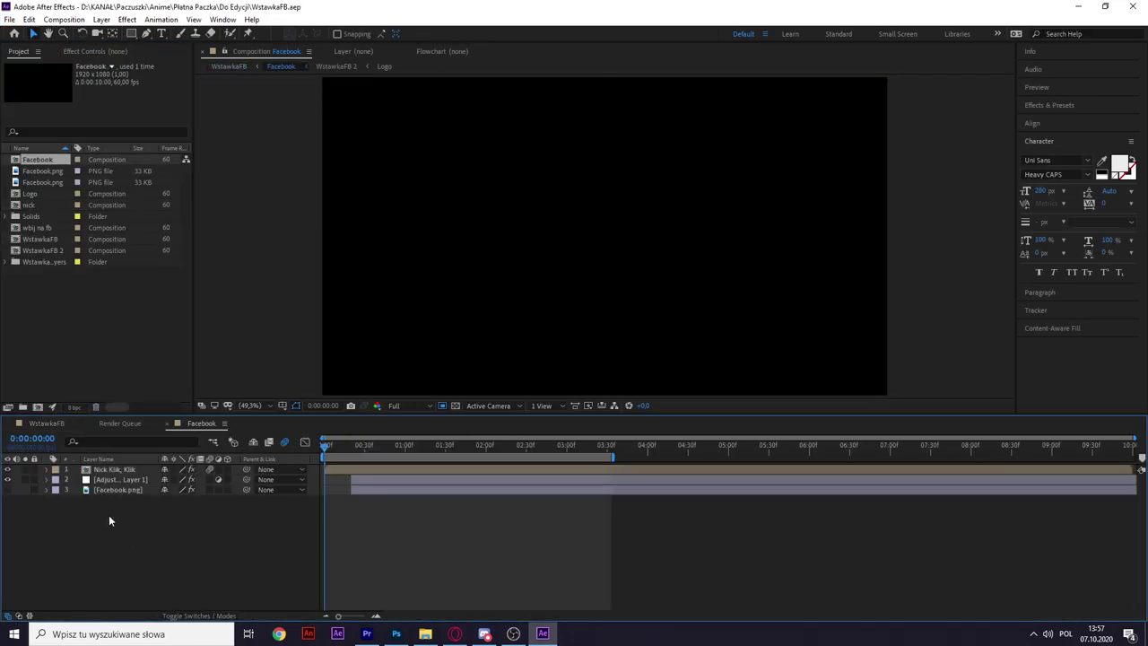
double_click(98, 469)
double_click(111, 489)
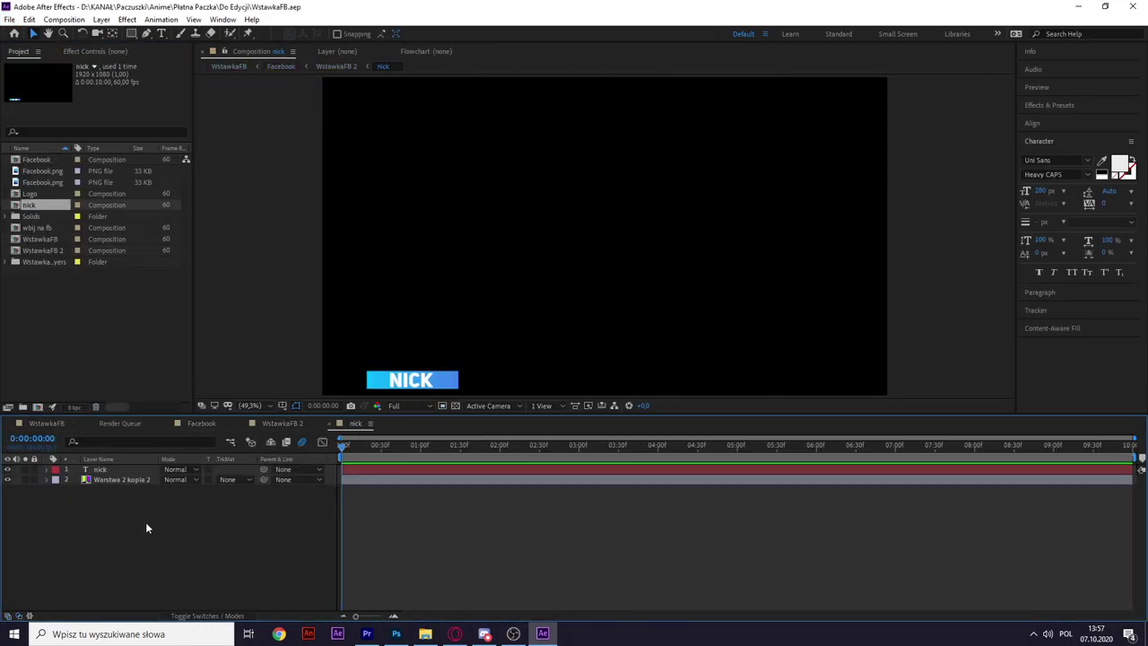
Open the WstawkaIG project and go through its nested compositions down to Pre-comp 3, which holds the NICK text.
click(10, 20)
click(19, 46)
double_click(228, 225)
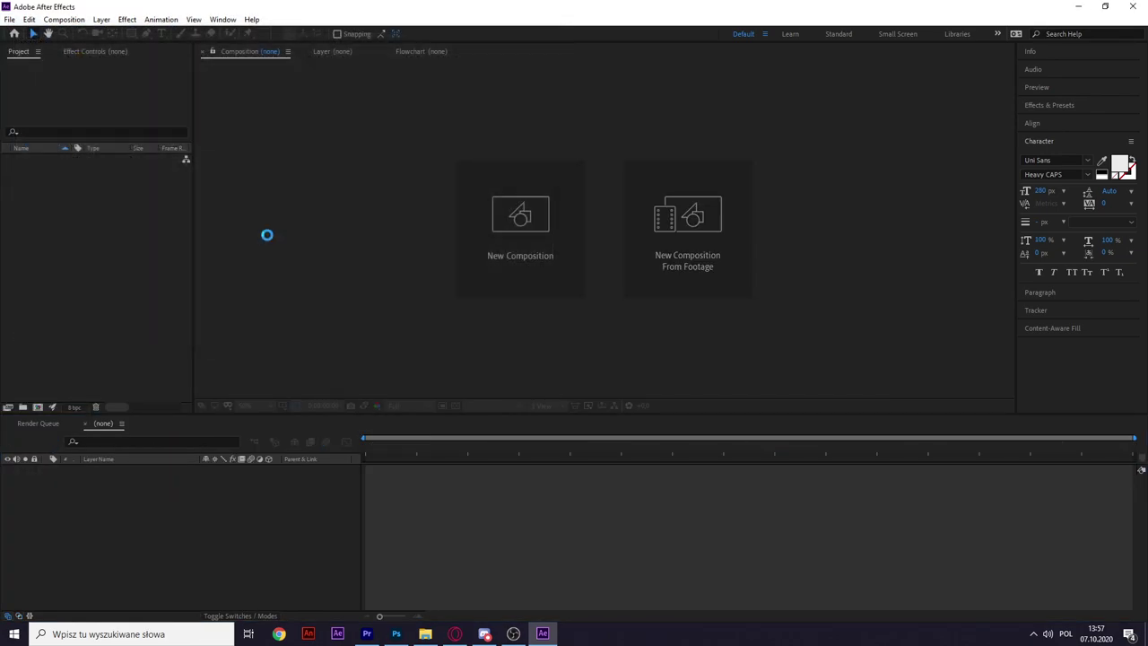
double_click(117, 466)
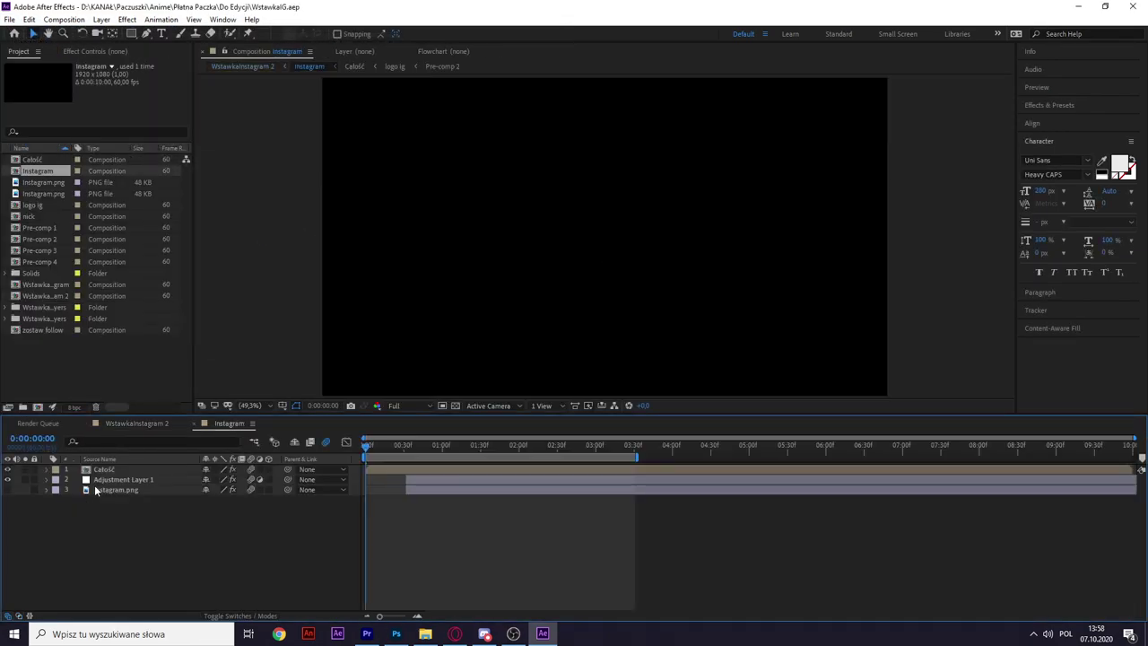
double_click(98, 470)
double_click(111, 490)
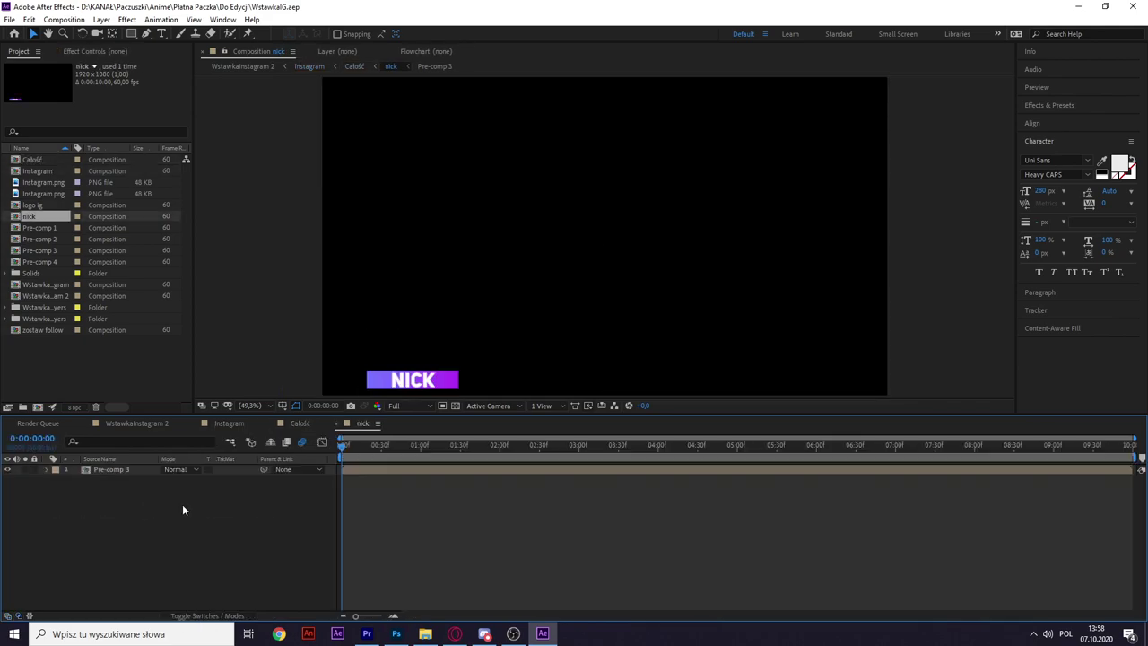
double_click(112, 468)
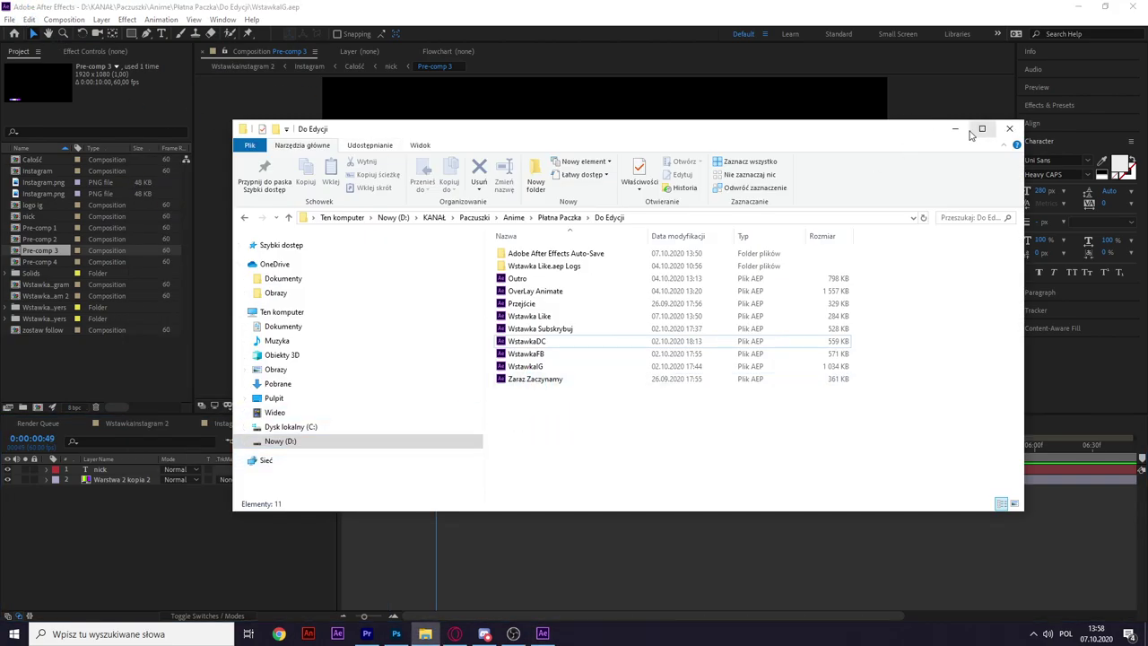
Open the Zaraz Zaczynamy project and move the current time to about 0:00:42:09 to view the countdown.
click(954, 129)
click(10, 18)
click(22, 58)
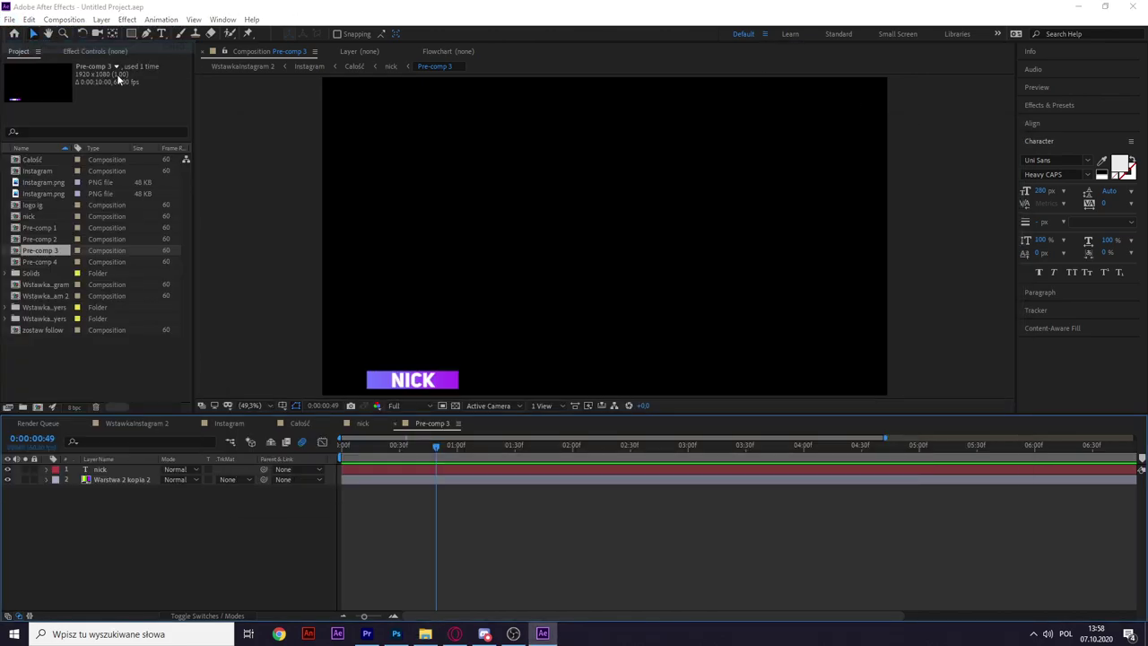
double_click(145, 235)
drag(487, 444, 541, 442)
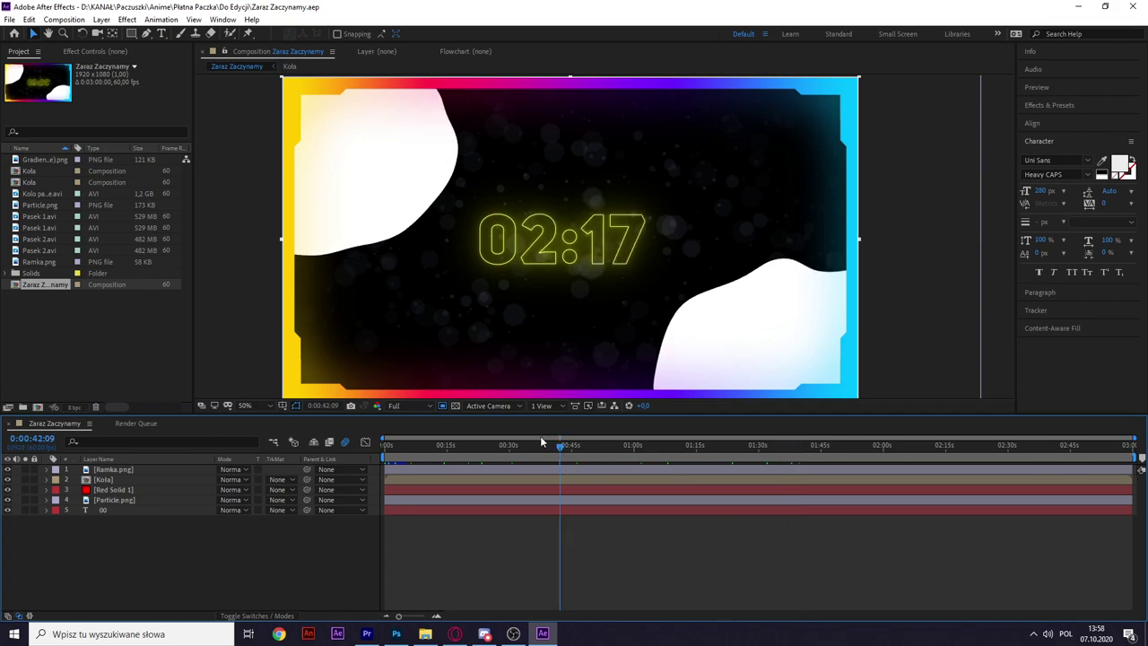
Add the Zaraz Zaczynamy composition to the render queue and accept render settings with Best quality and Full resolution.
key(ctrl+m)
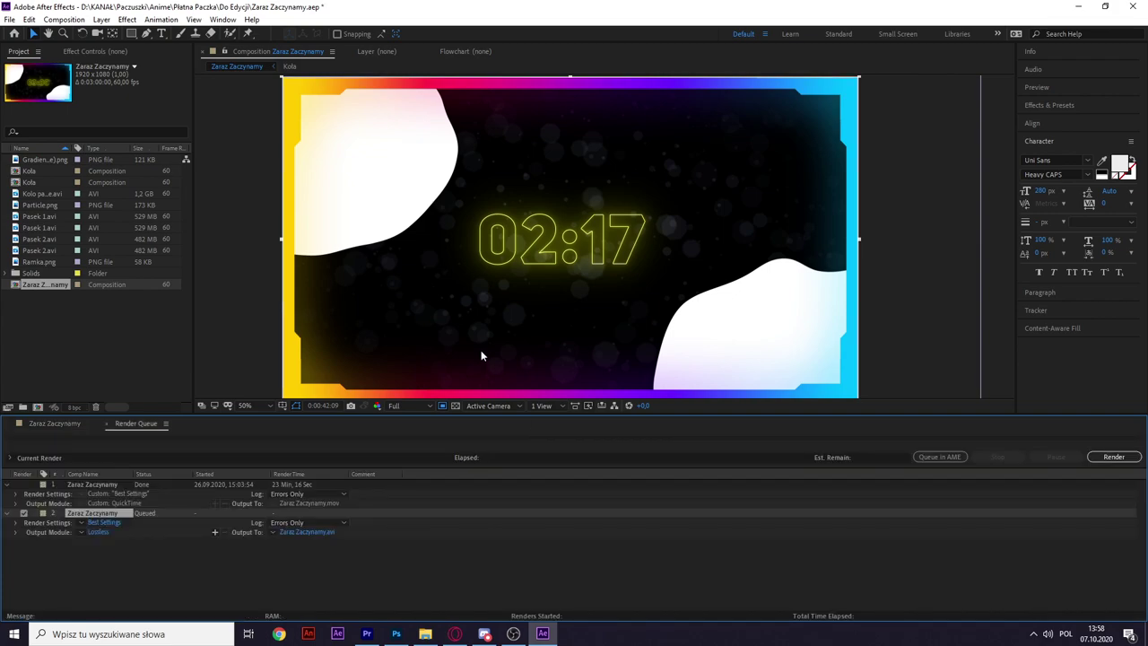
click(104, 522)
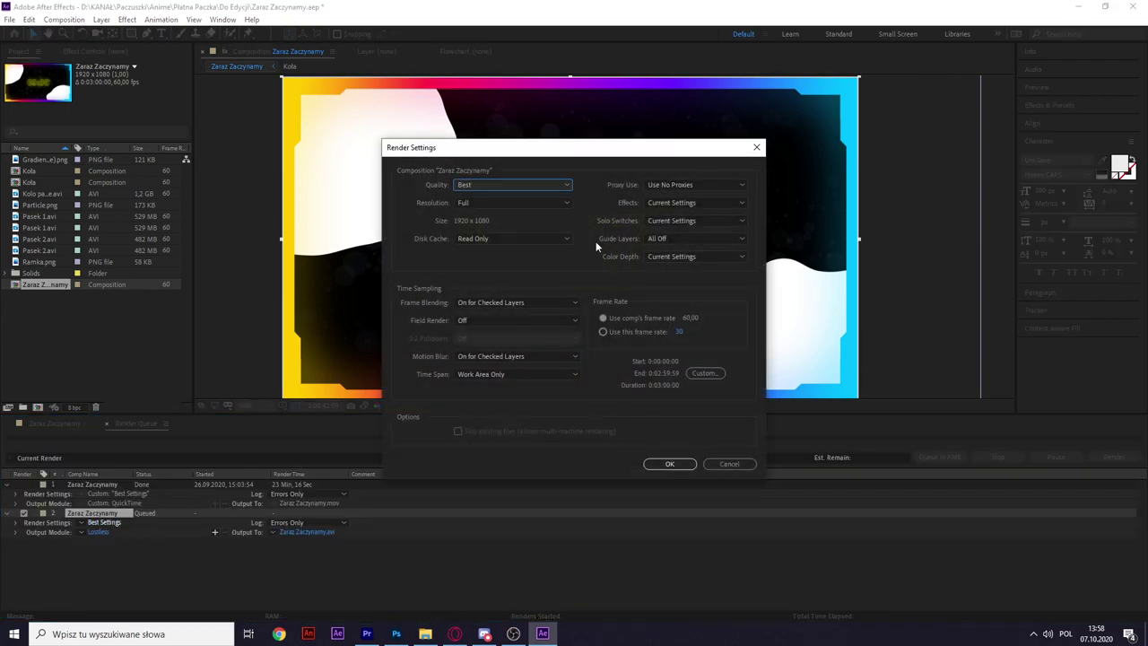
click(709, 464)
click(112, 522)
click(668, 463)
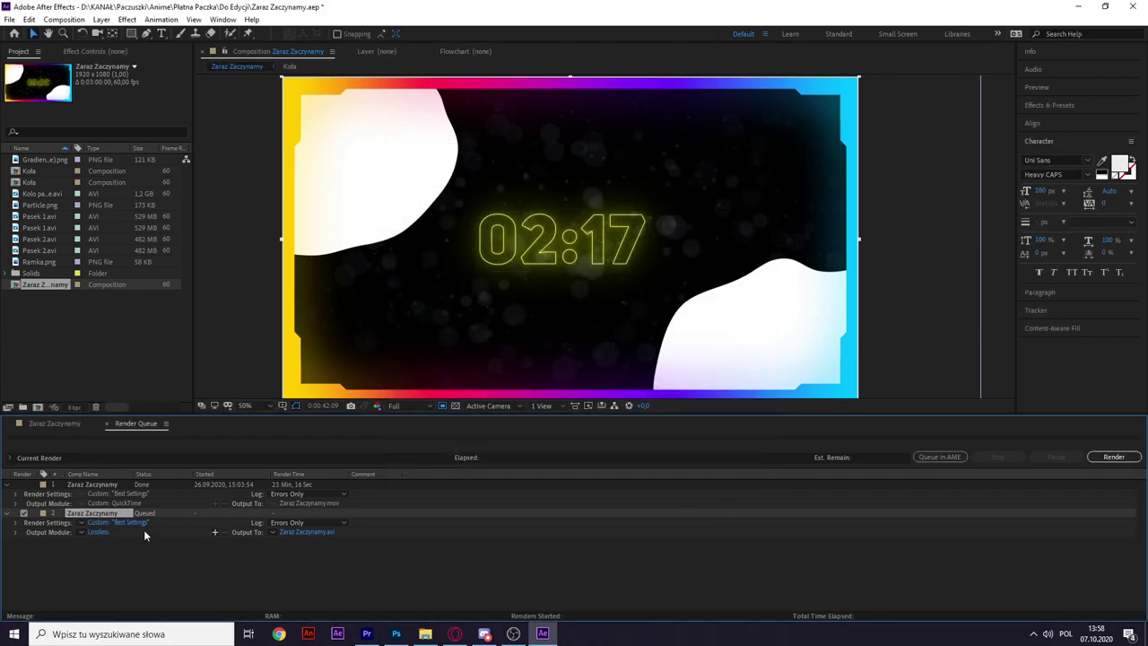
Set the queued render's output module to QuickTime with RGB + Alpha channels and check the output file's save location.
click(100, 532)
click(515, 168)
click(506, 298)
click(513, 223)
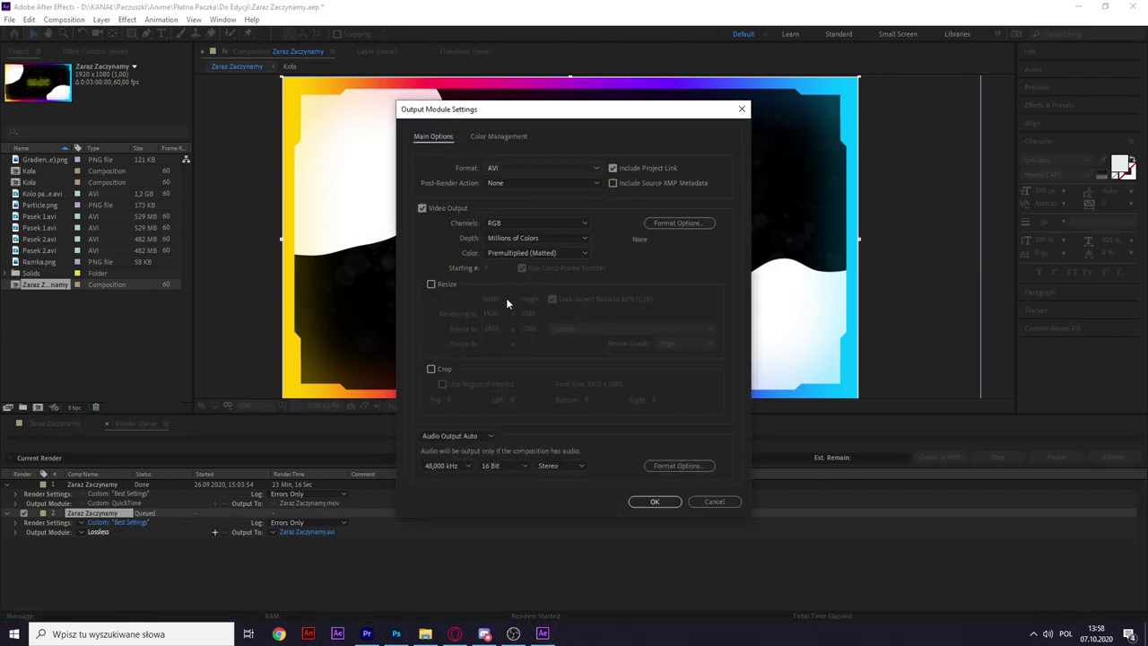
click(499, 262)
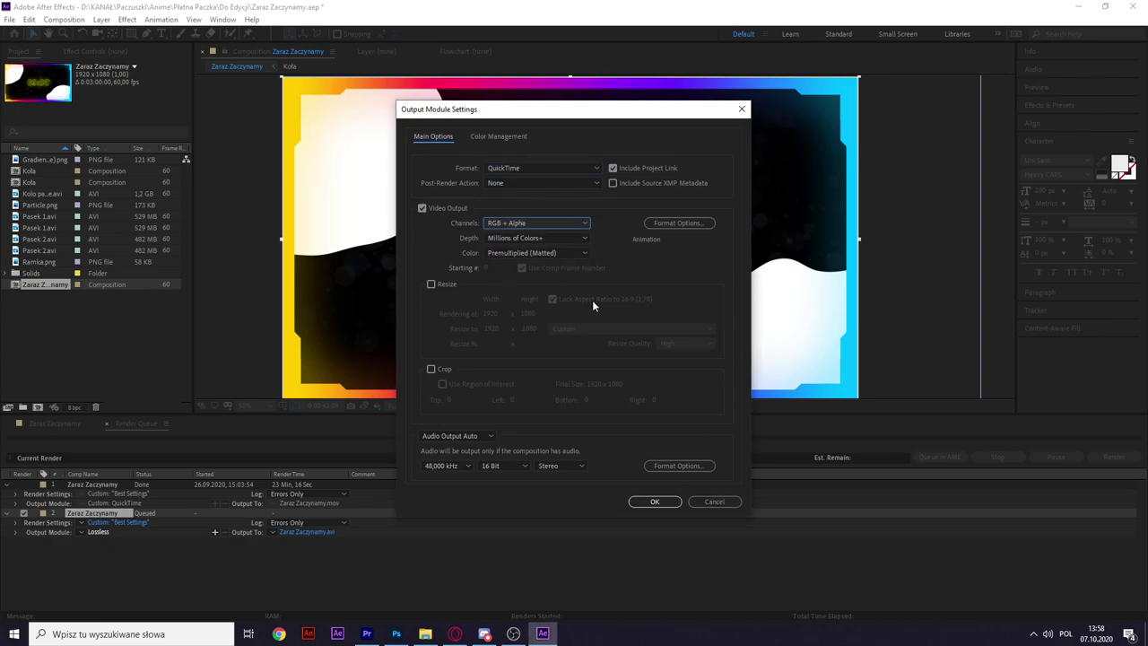
click(654, 502)
click(306, 533)
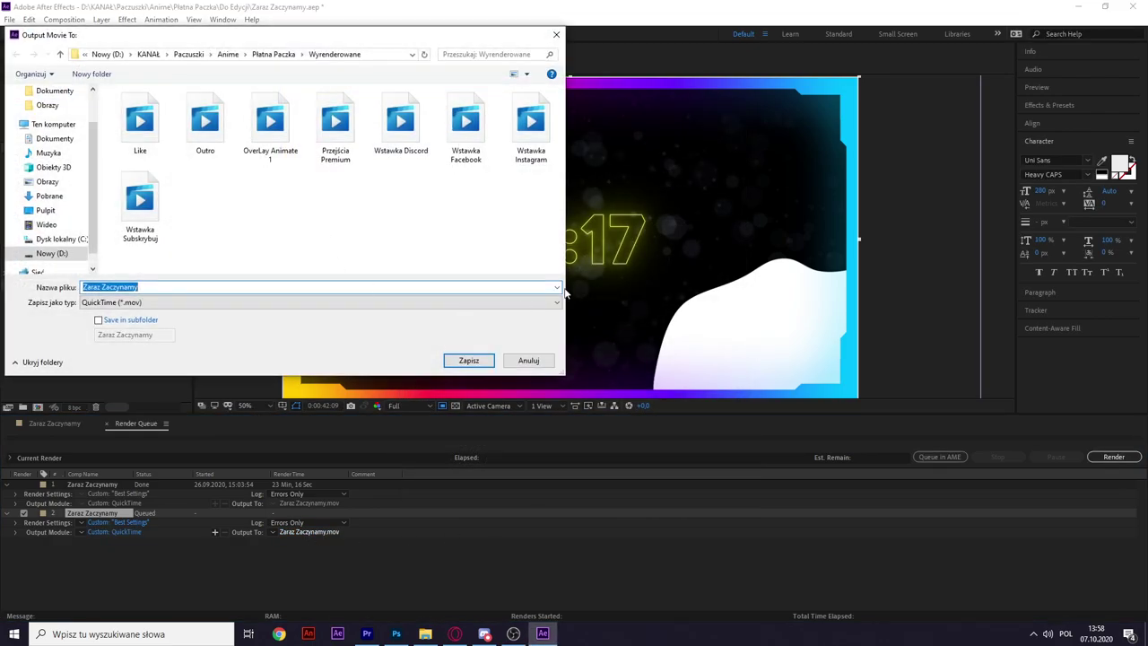
click(525, 362)
Switch to File Explorer and look through the transition elements in the Do Przejść folder of Płatna Paczka.
click(427, 632)
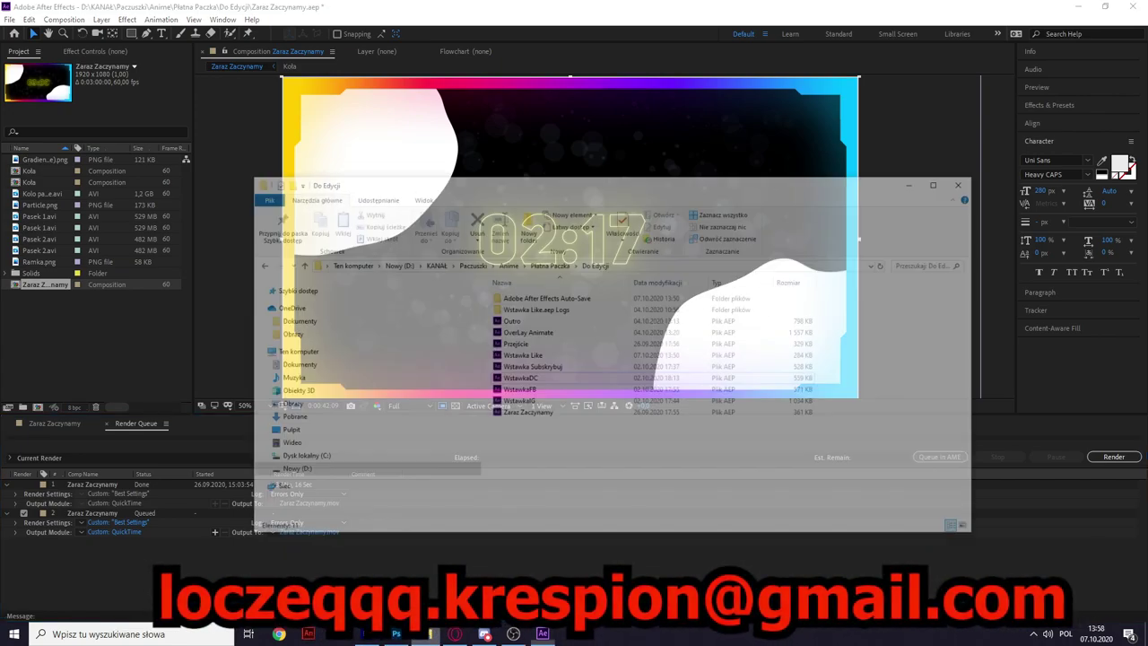
click(244, 217)
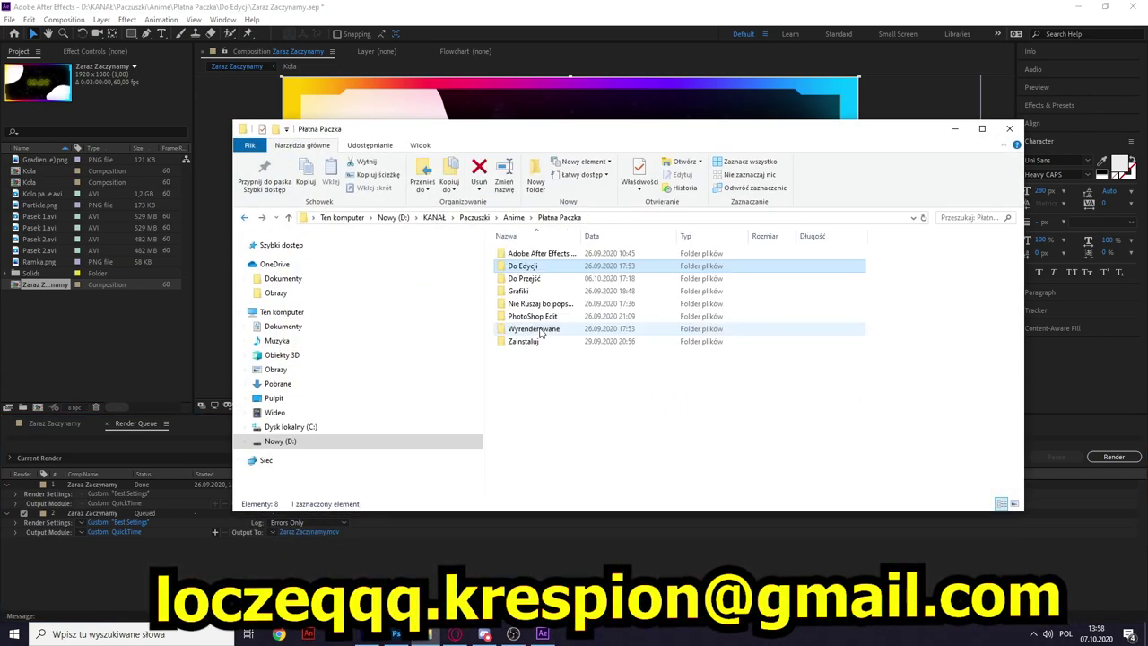
double_click(524, 279)
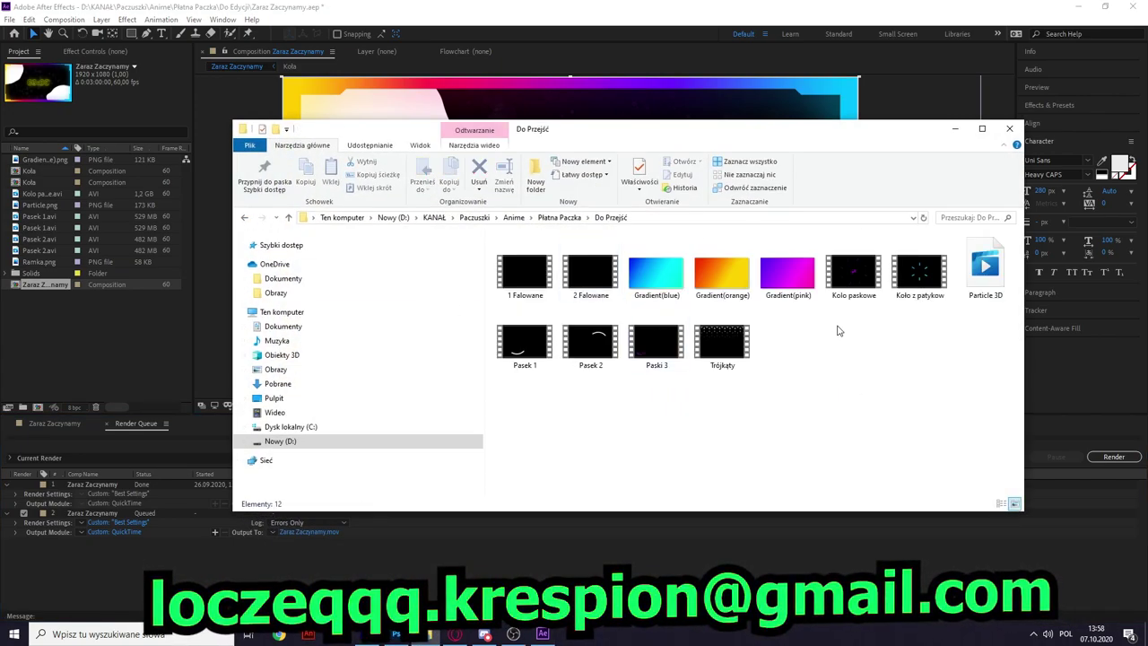
drag(845, 402, 607, 229)
click(798, 371)
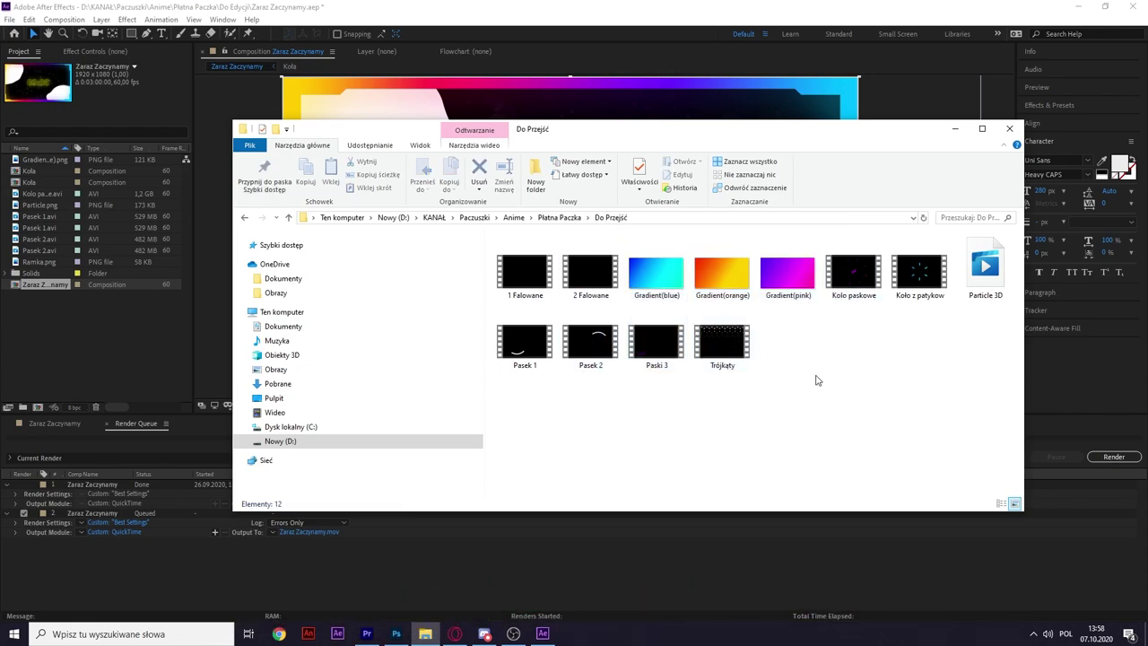
drag(924, 383, 583, 251)
drag(997, 368, 856, 367)
ctrl+click(784, 278)
click(489, 243)
drag(892, 381, 598, 333)
click(697, 410)
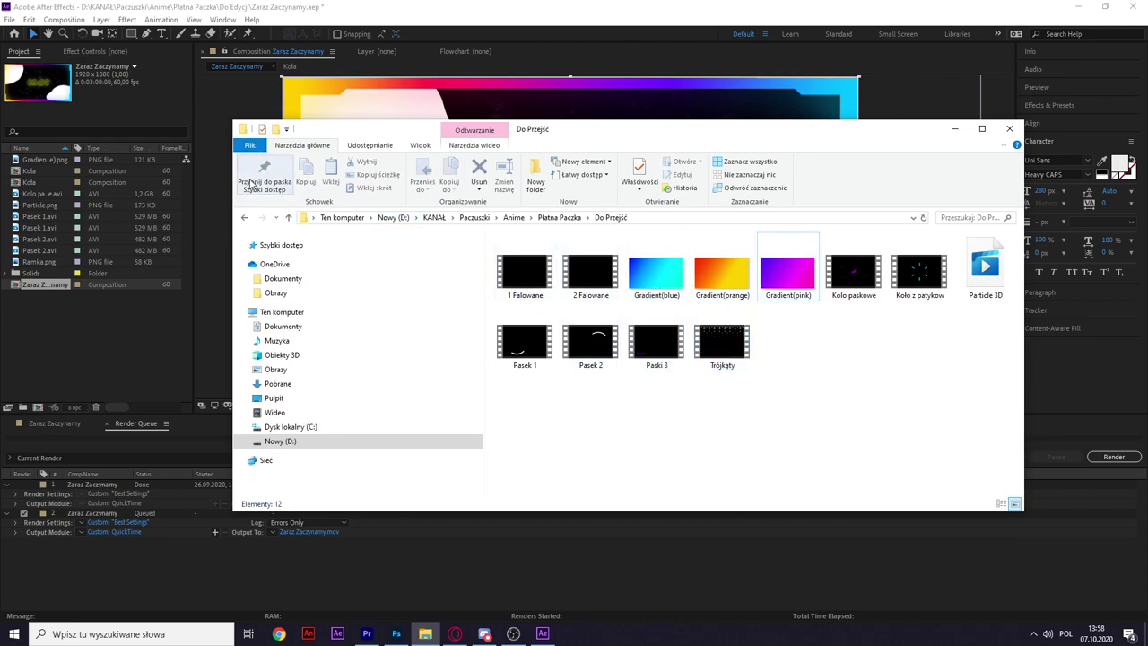
Open the Grafiki folder and view the Grafiki za Darmo thumbnail at full size.
click(243, 219)
double_click(516, 267)
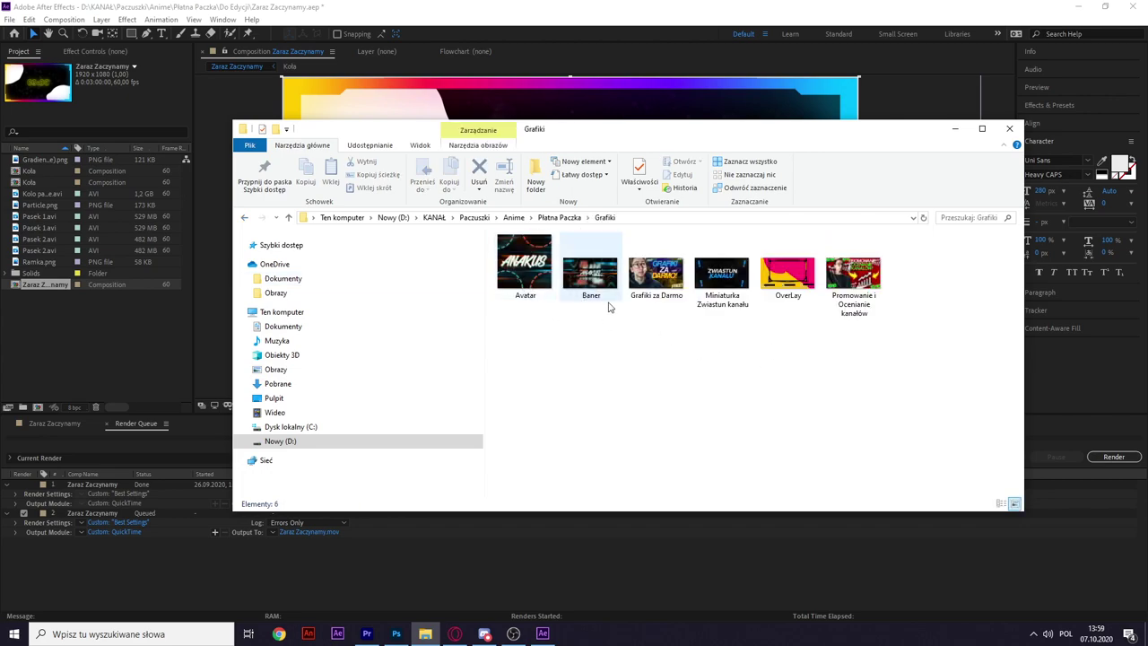
click(643, 280)
double_click(644, 279)
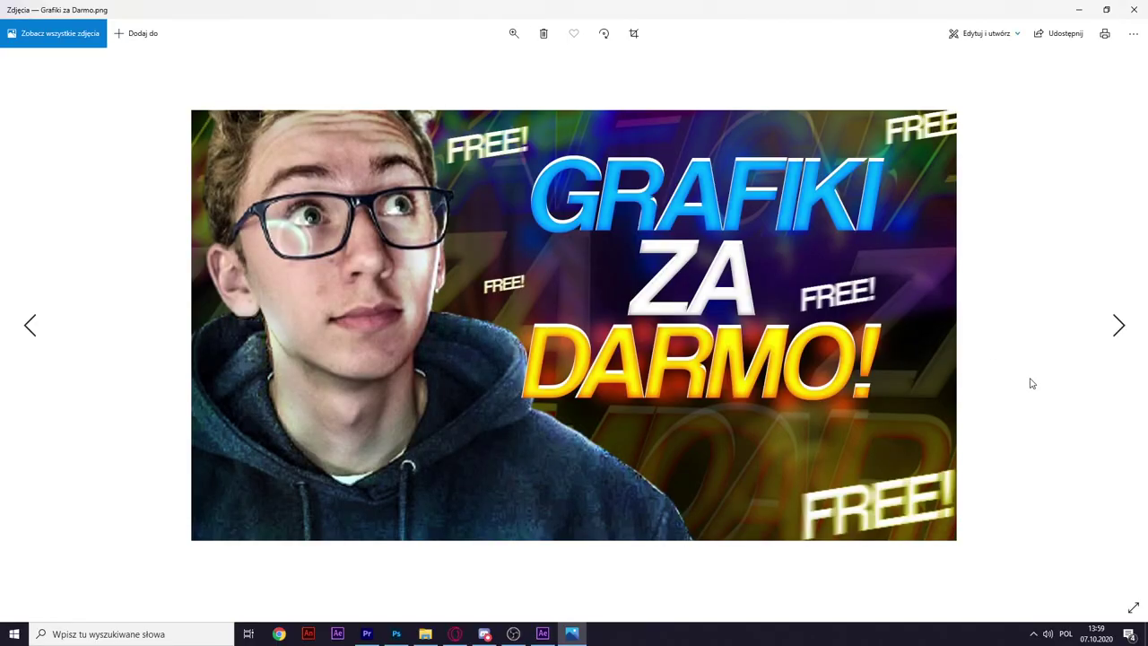
click(1127, 10)
double_click(638, 280)
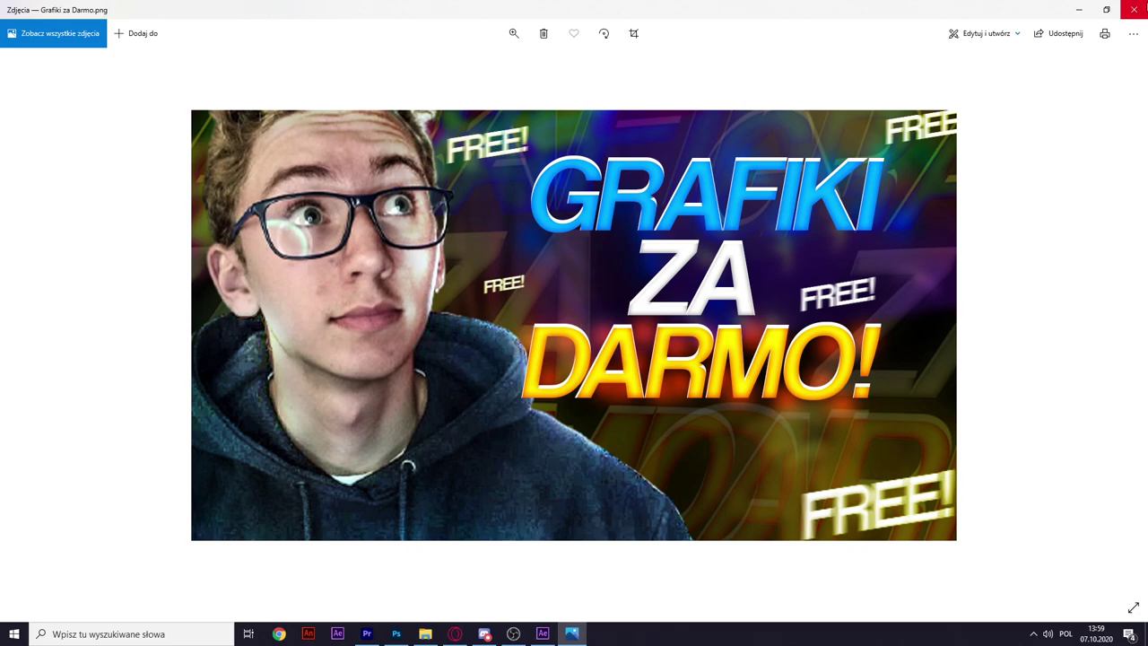
click(1133, 9)
View the Miniaturka Zwiastun kanału and Promowanie i Ocenianie kanałów images from the Grafiki folder.
double_click(723, 269)
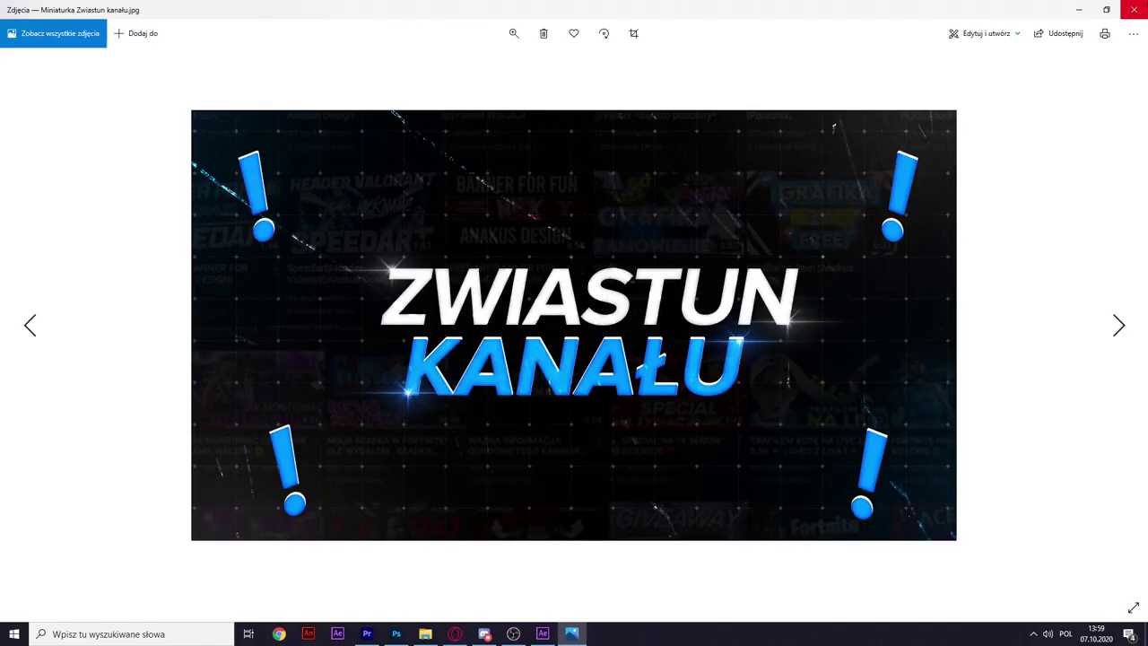
click(1133, 9)
drag(818, 352, 787, 298)
drag(876, 406, 802, 381)
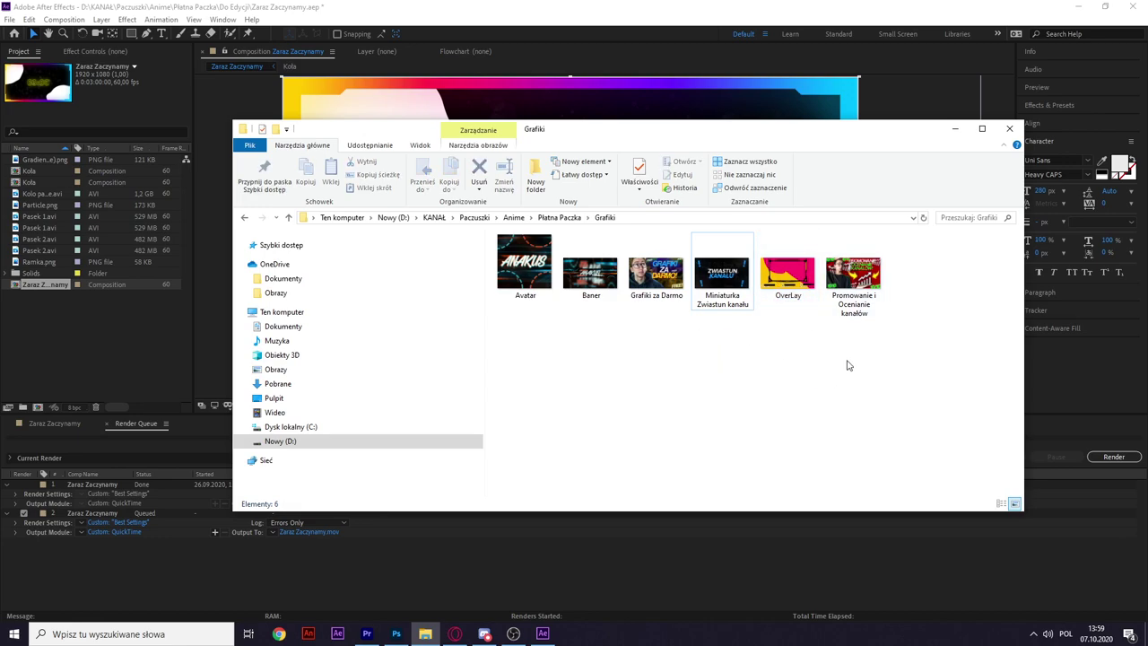
double_click(877, 319)
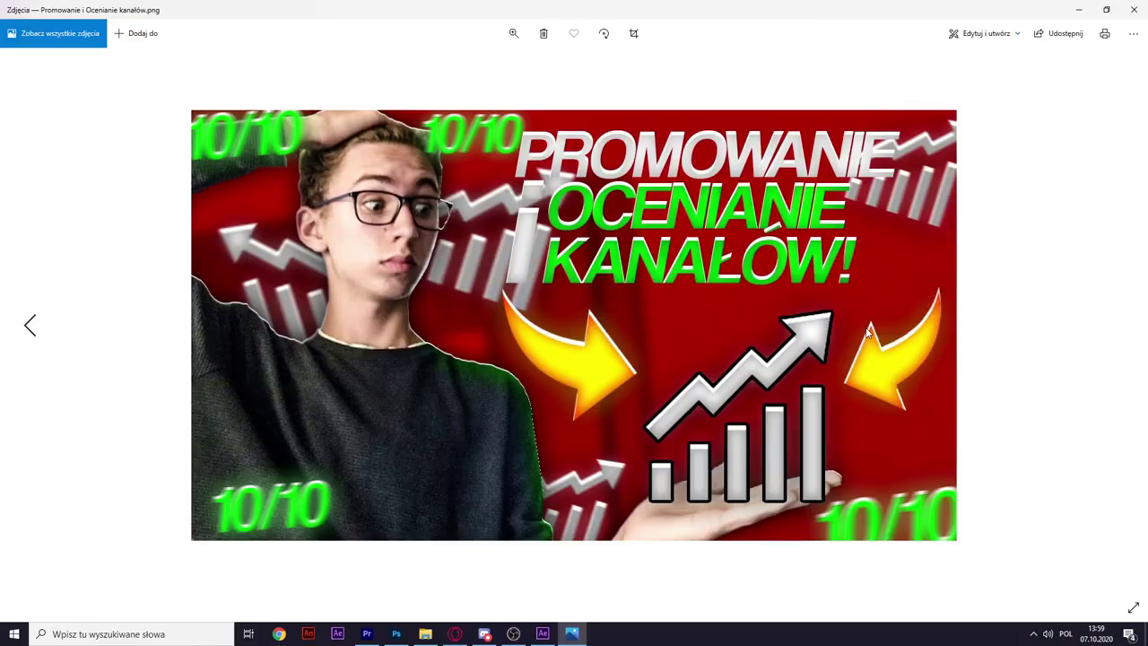
click(1132, 606)
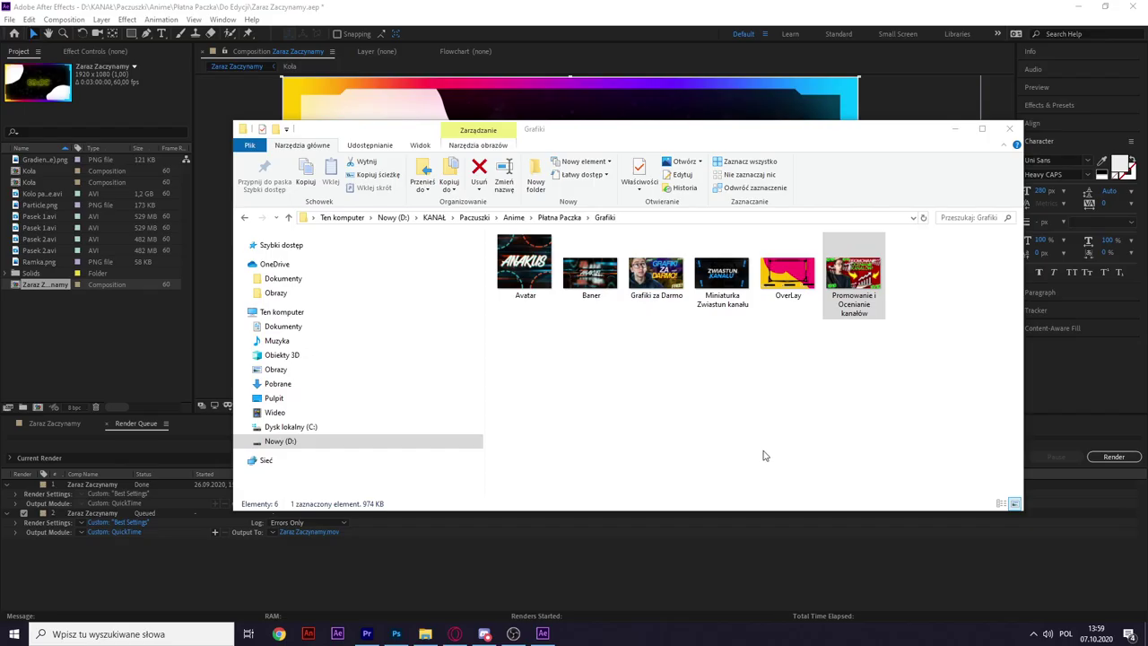
click(699, 369)
Go back to Płatna Paczka and look over the source images in the Nie Ruszaj bo popsujesz folder.
click(557, 219)
double_click(547, 303)
drag(510, 409, 1013, 239)
click(906, 357)
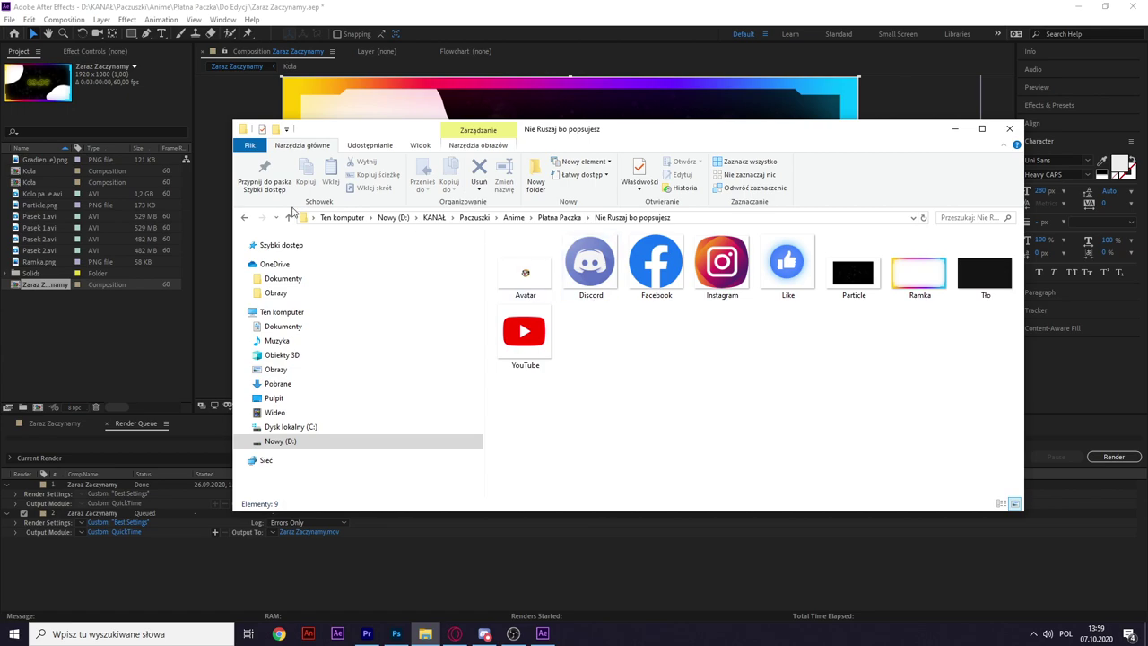
click(921, 282)
click(886, 234)
Go to the PhotoShop Edit folder and open the Baner Edit template in Photoshop.
click(244, 217)
click(525, 318)
double_click(519, 321)
drag(752, 420, 552, 243)
click(535, 255)
click(540, 268)
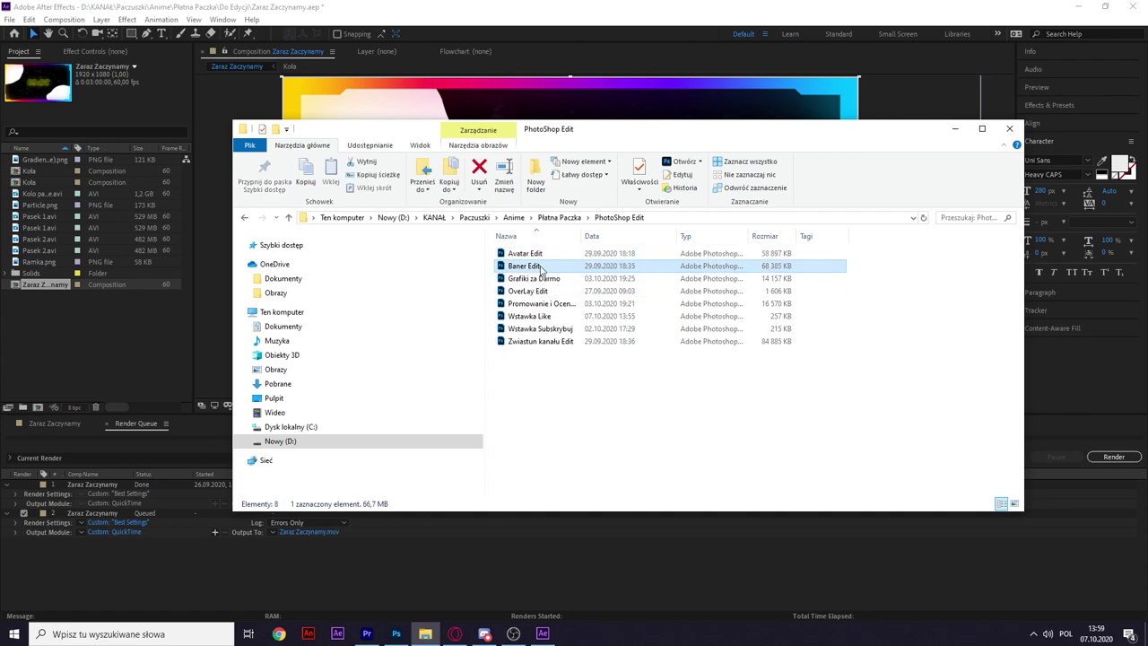
right_click(540, 270)
click(551, 274)
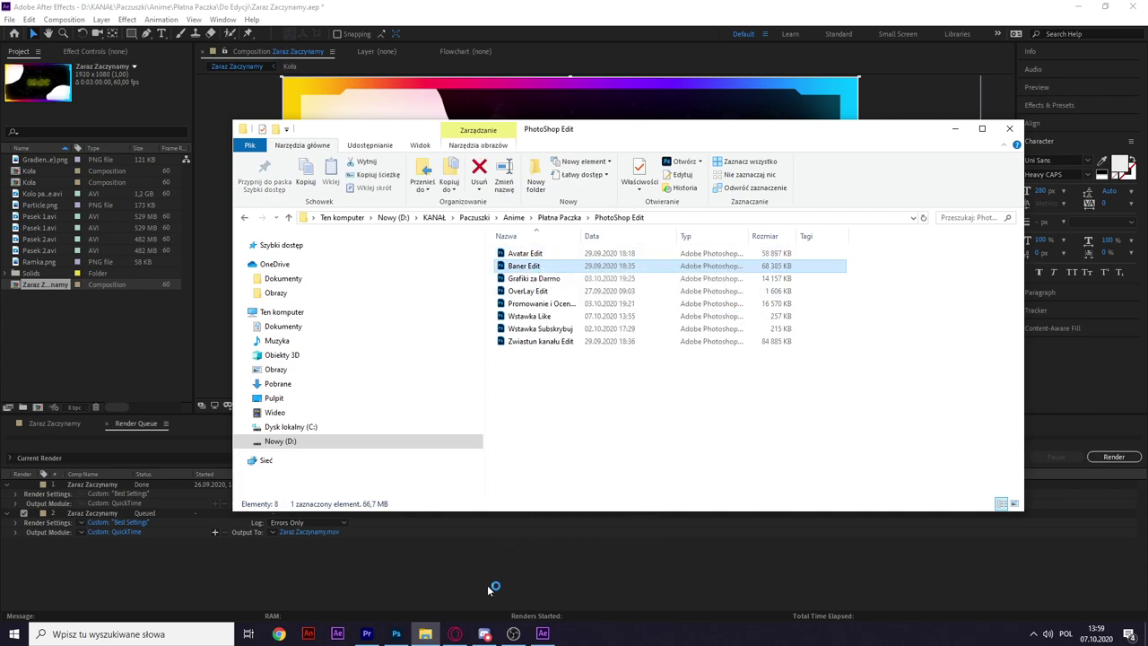
click(398, 634)
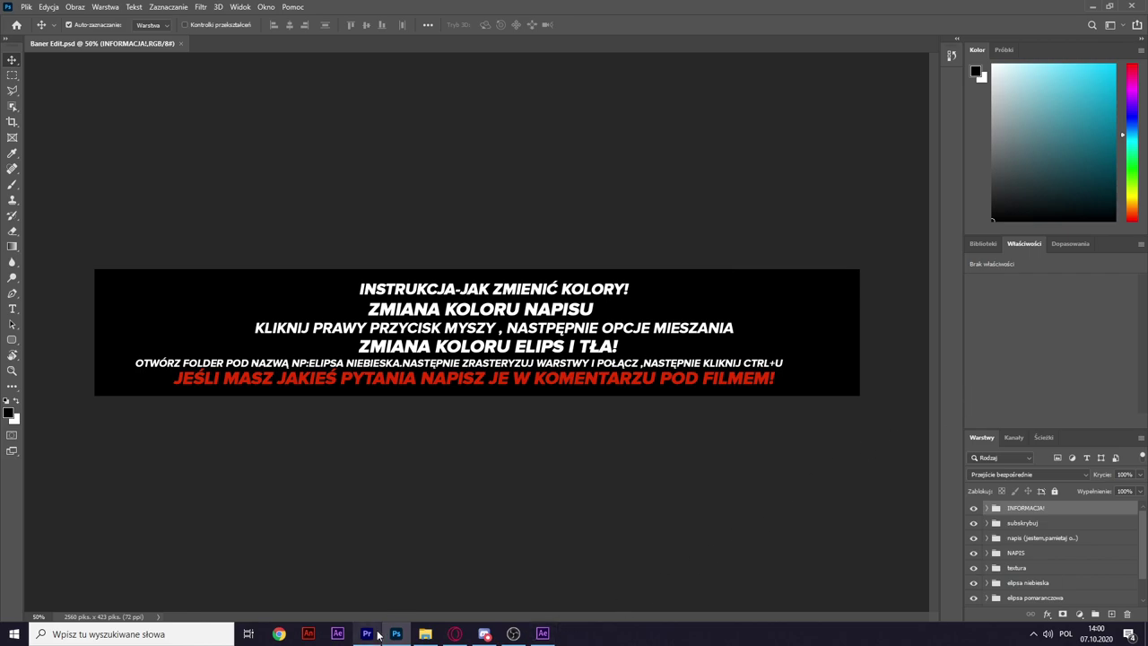
Open the Avatar Edit template and toggle the elipsa pomaranczowa group's visibility off and back on.
click(425, 633)
double_click(524, 253)
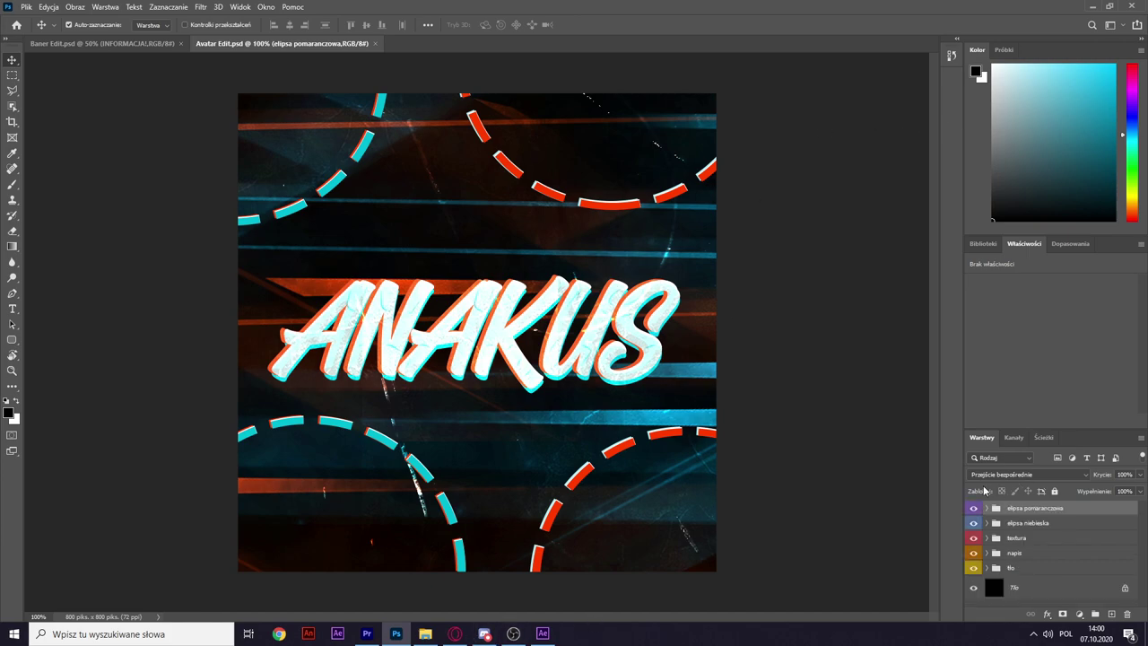
click(973, 507)
click(973, 507)
Try deleting the last letters of the ANAKUS text in the avatar, and discard the text edit.
key(t)
click(629, 334)
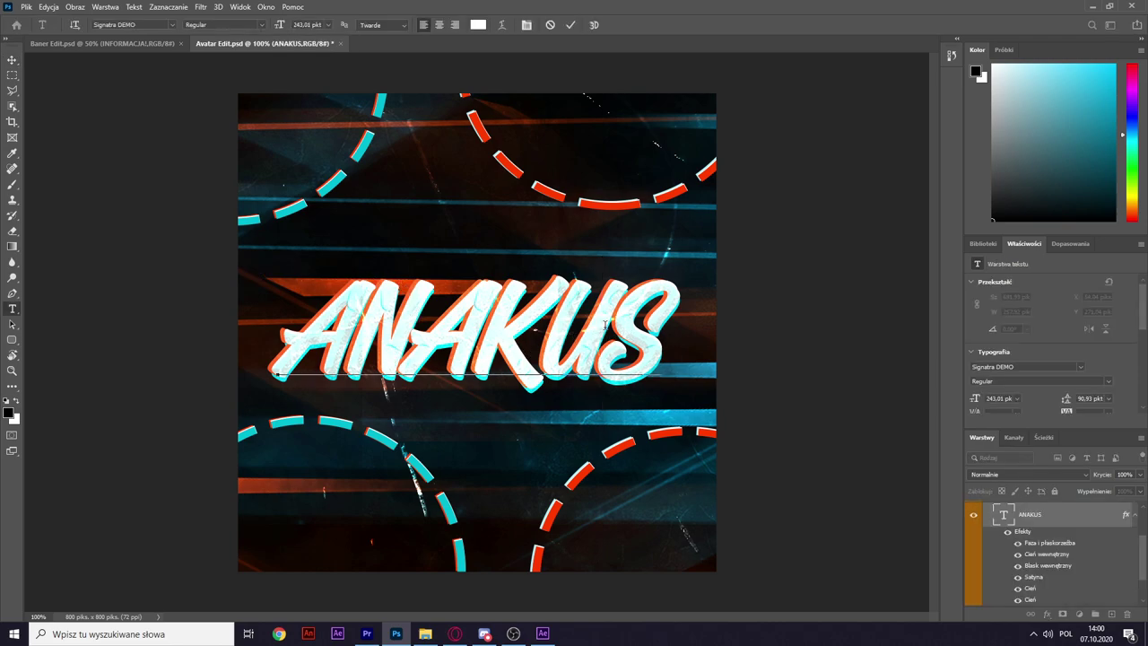
key(Right)
key(BackSpace)
key(BackSpace)
key(BackSpace)
key(BackSpace)
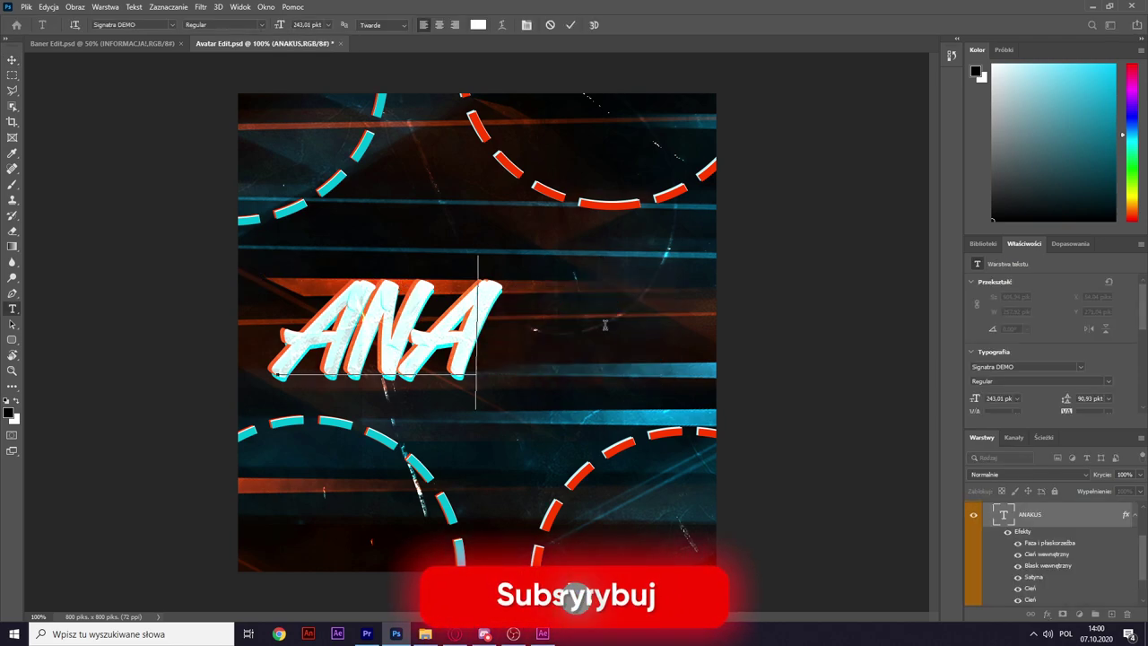
key(Escape)
click(12, 60)
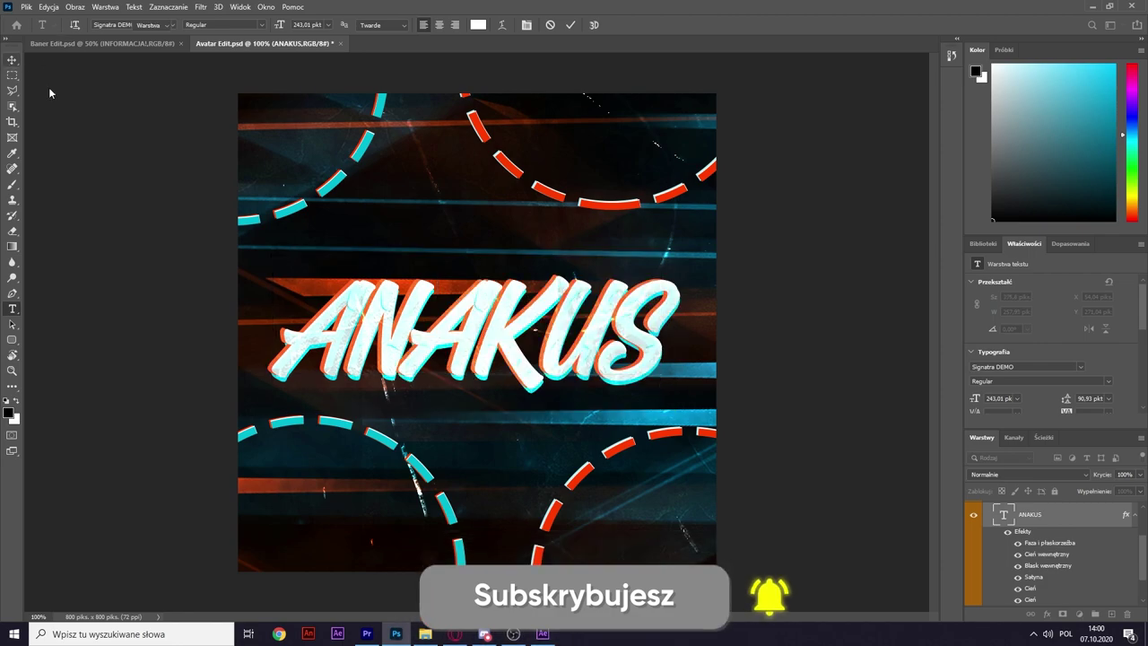
Return to the PhotoShop Edit folder and open the Wstawka Like template.
click(425, 634)
click(689, 454)
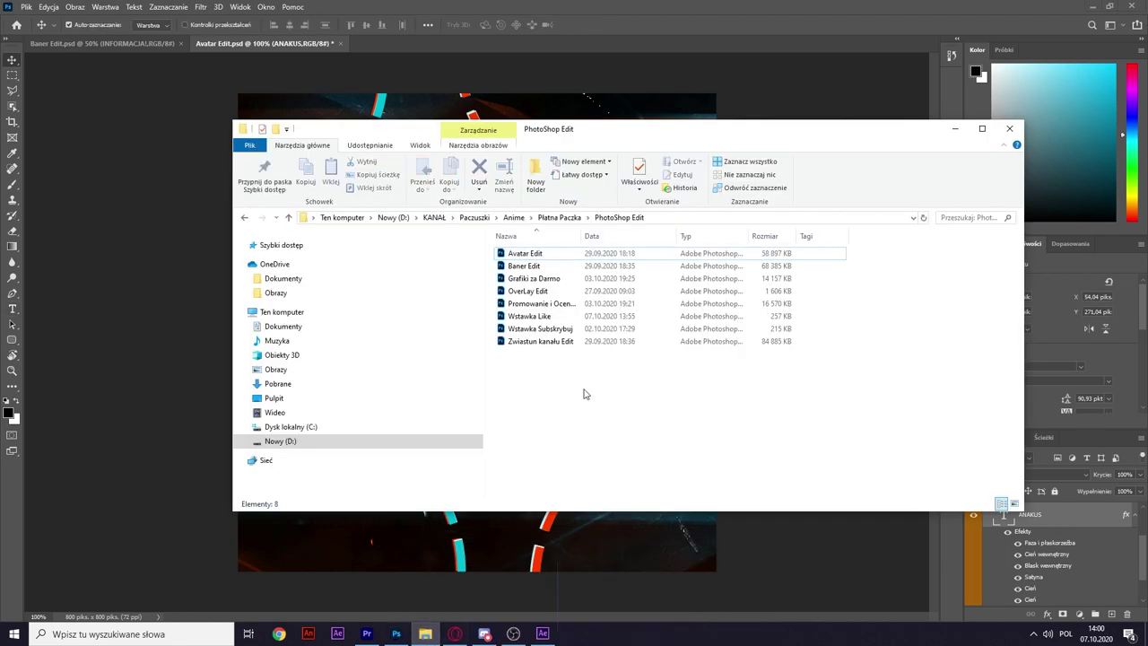
click(574, 316)
click(608, 305)
click(591, 316)
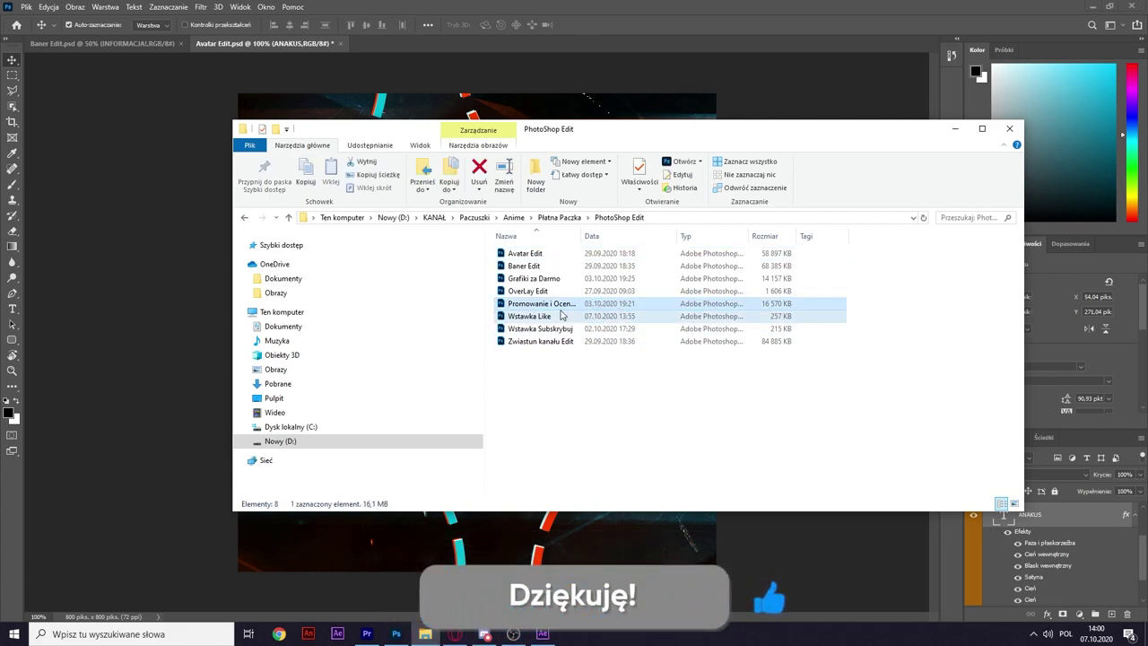
click(610, 410)
click(505, 319)
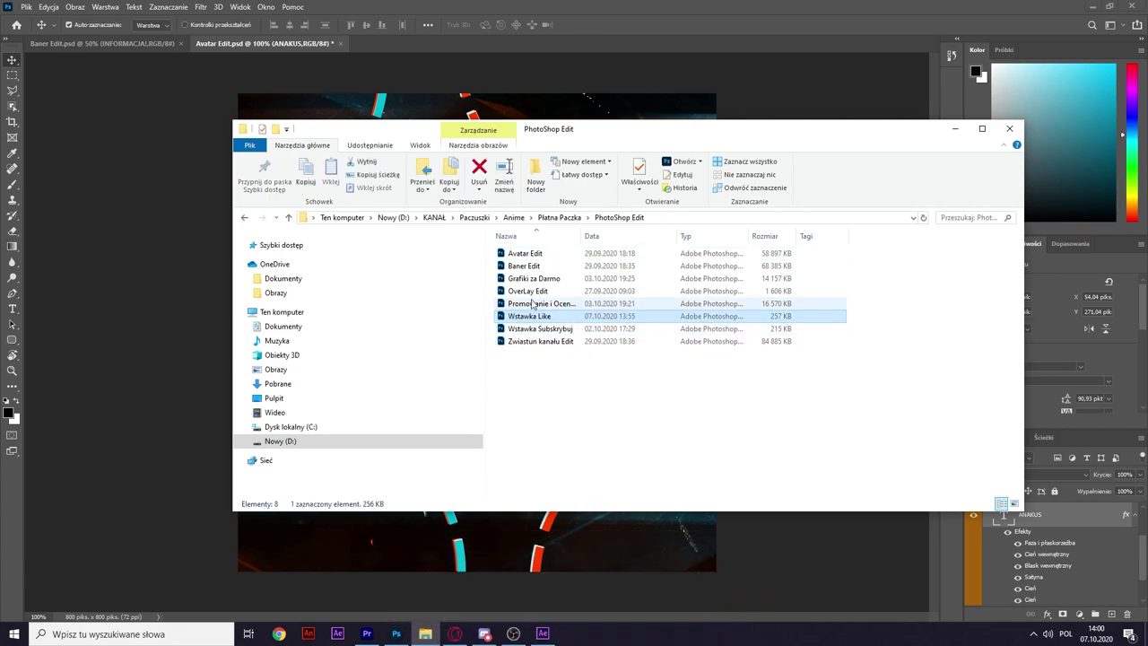
double_click(724, 317)
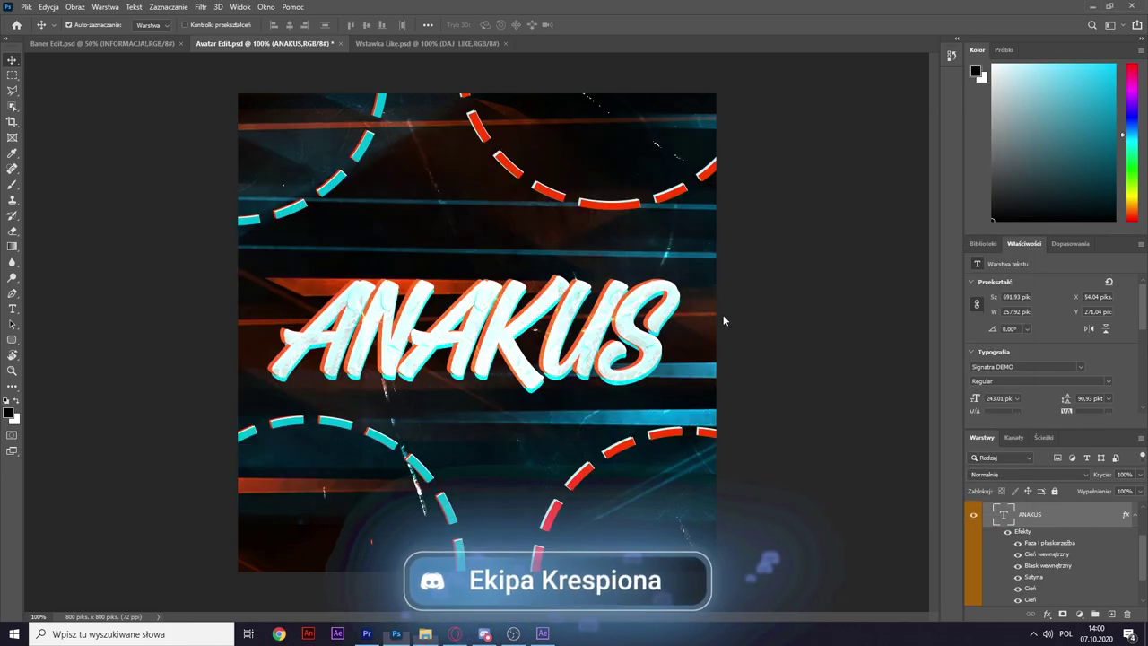
Open the Wstawka Subskrybuj and Zwiastun kanału Edit templates from the PhotoShop Edit folder.
click(425, 633)
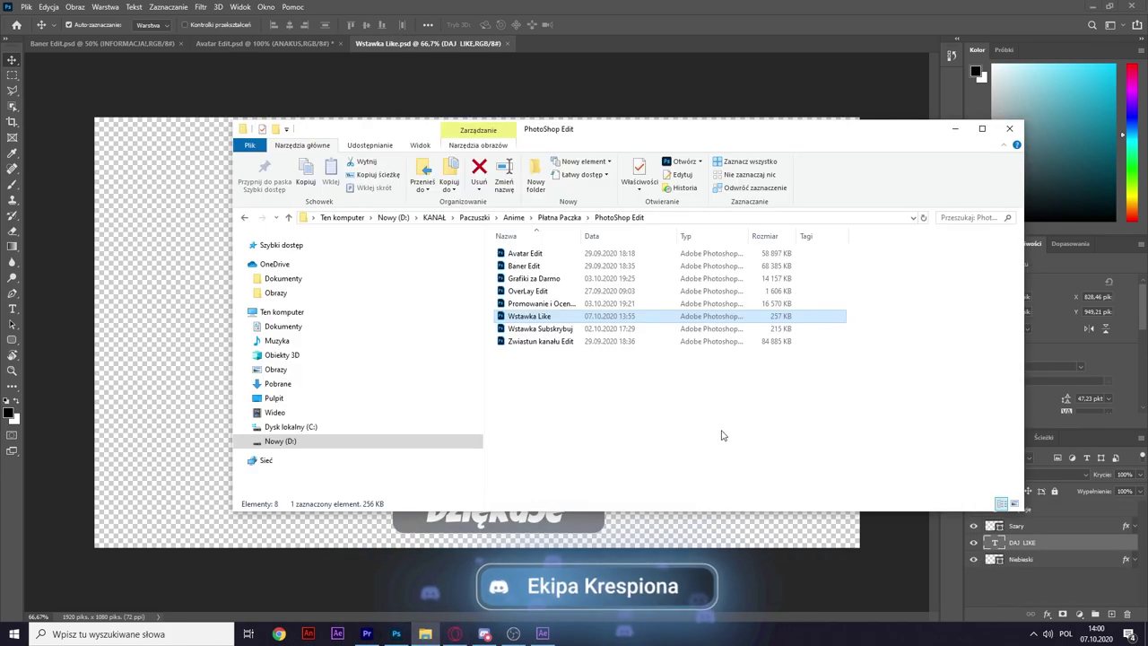
double_click(567, 329)
key(Return)
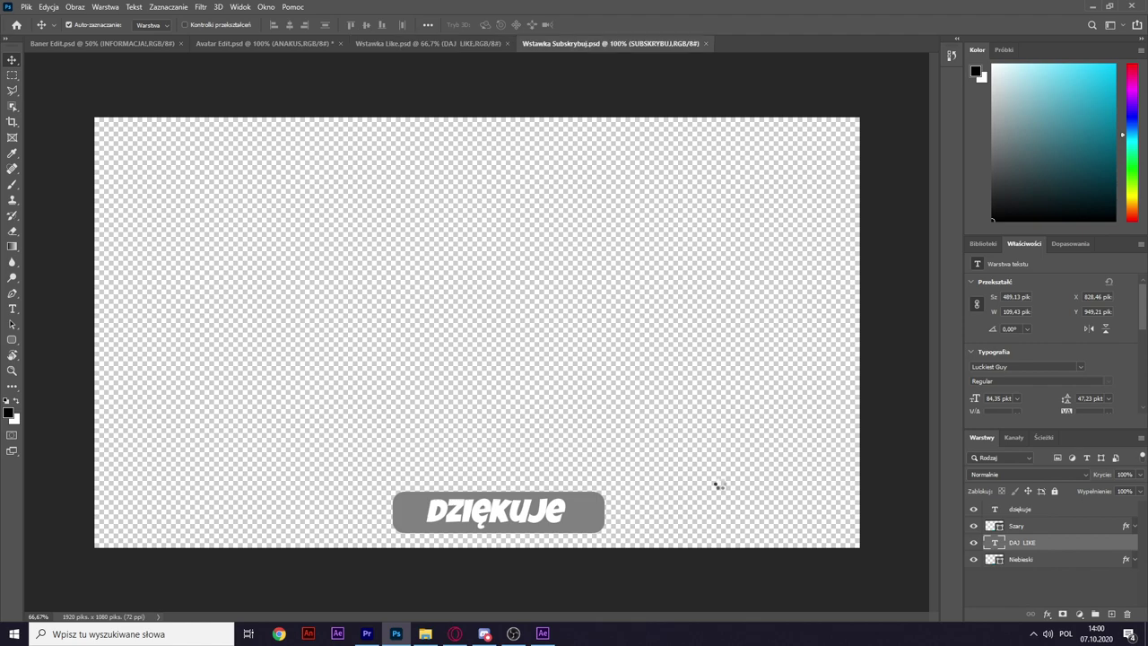
click(424, 633)
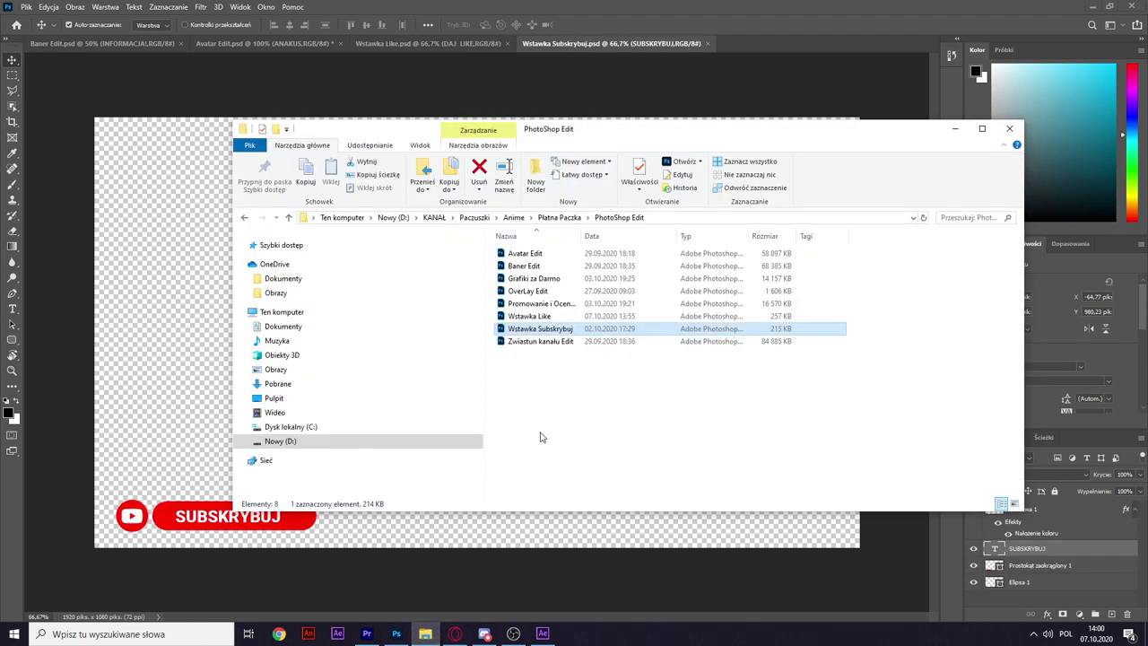
double_click(521, 342)
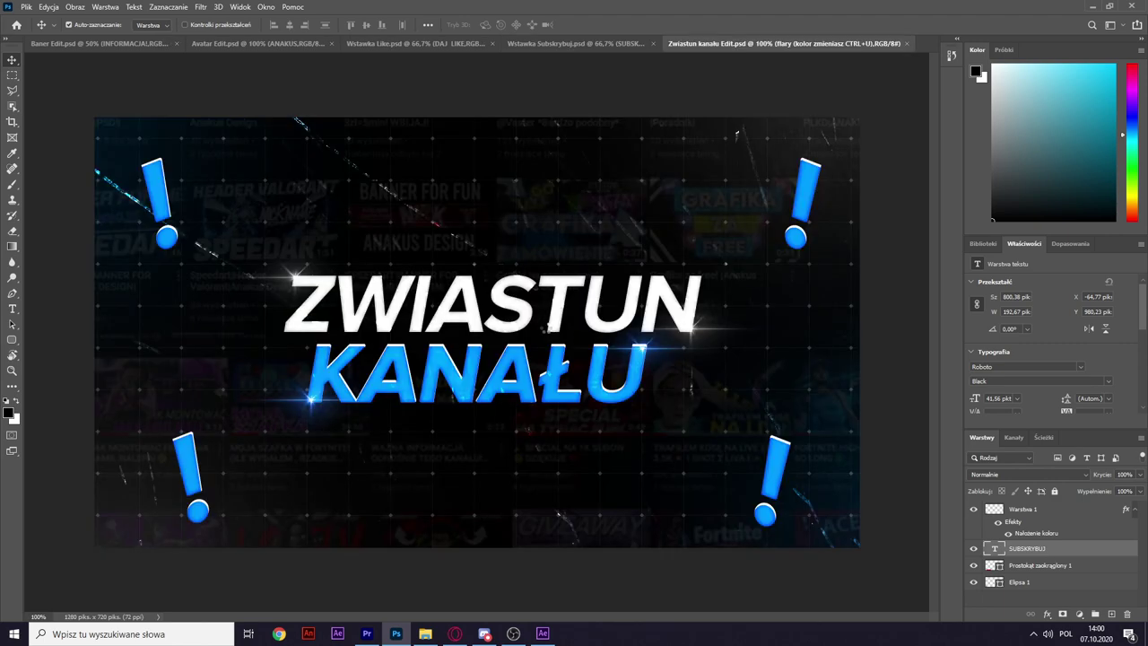
Return to File Explorer and look over the rendered MOV files in the Wyrenderowane folder of Płatna Paczka.
click(425, 633)
click(646, 440)
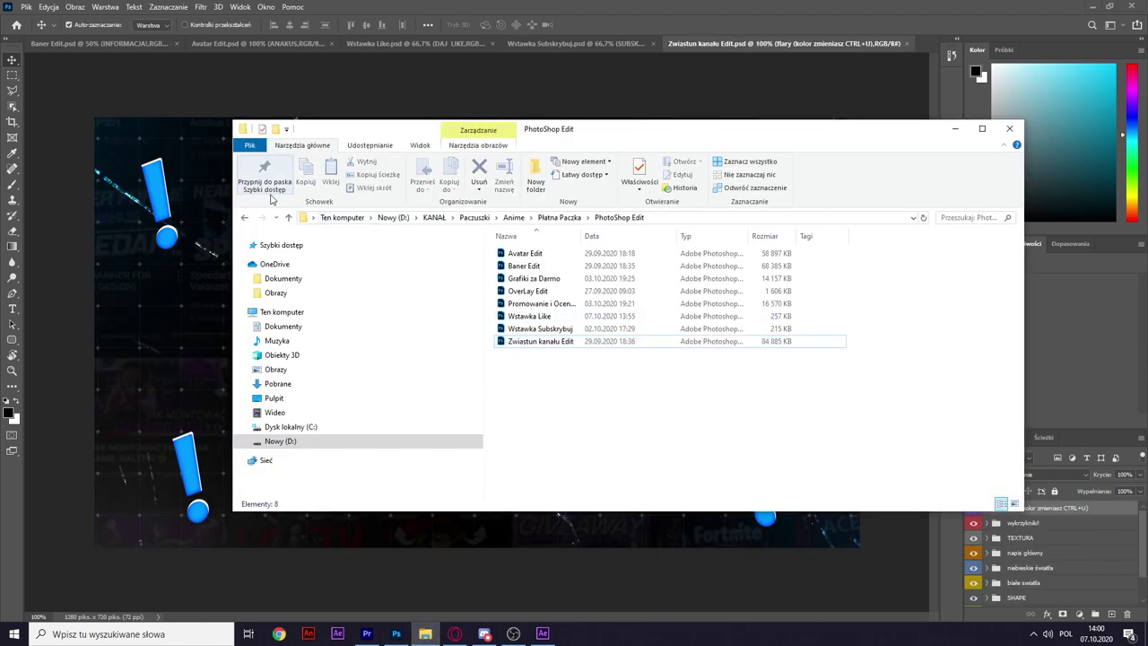
click(244, 218)
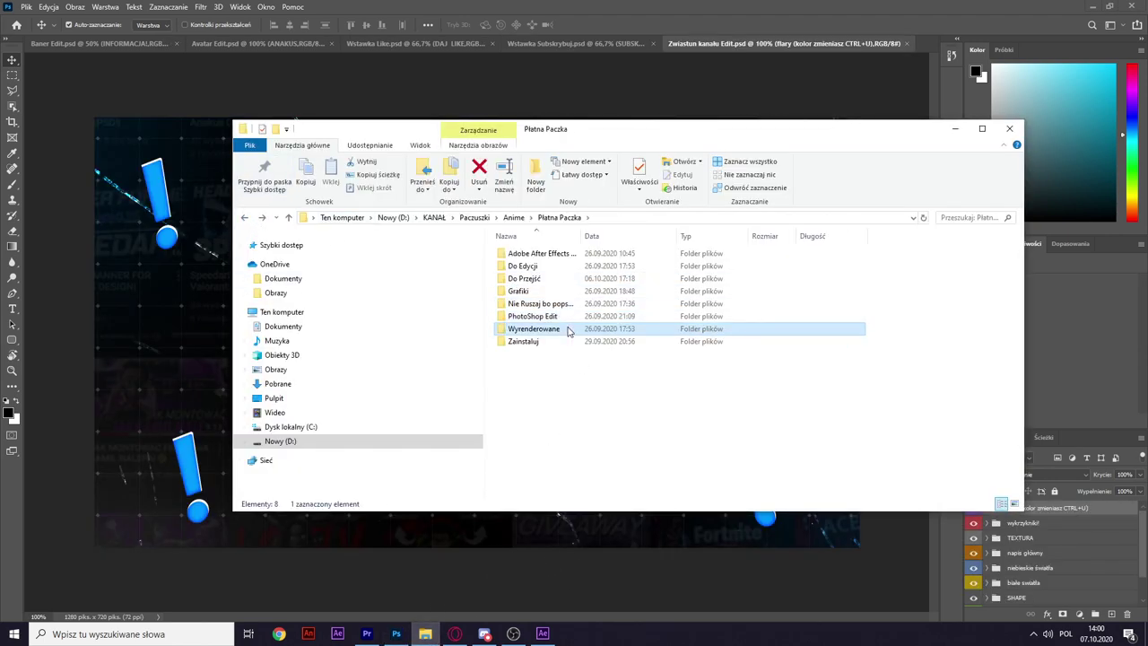
double_click(531, 328)
drag(764, 435, 478, 248)
click(646, 396)
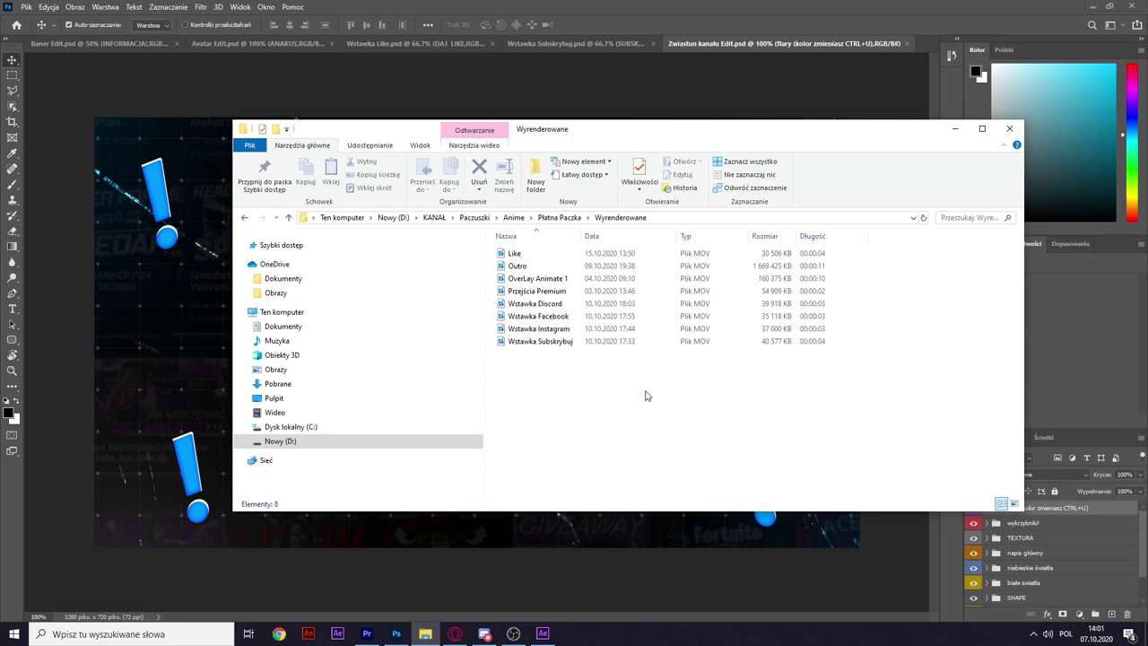
drag(597, 451, 529, 237)
click(712, 451)
Open the Zainstaluj folder and look over its fonts and installer.
click(245, 217)
double_click(558, 342)
drag(705, 432, 507, 241)
click(560, 380)
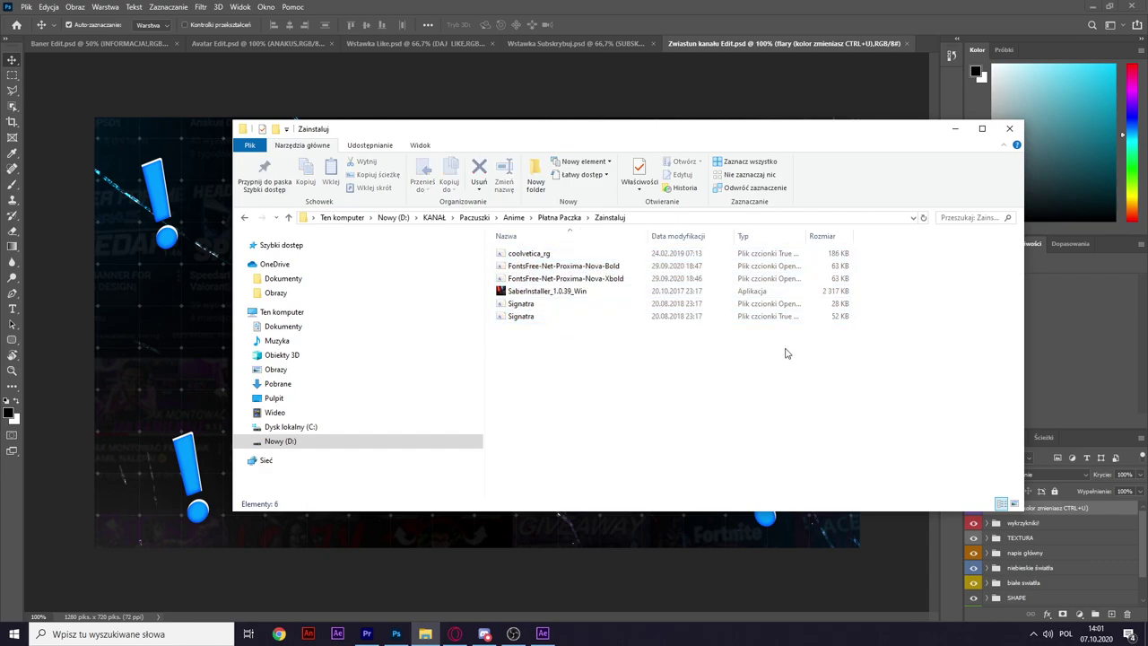
drag(902, 333, 708, 353)
Preview the two Signatra fonts, close the previews, and point out the SaberInstaller_1.0.39_Win file.
double_click(609, 316)
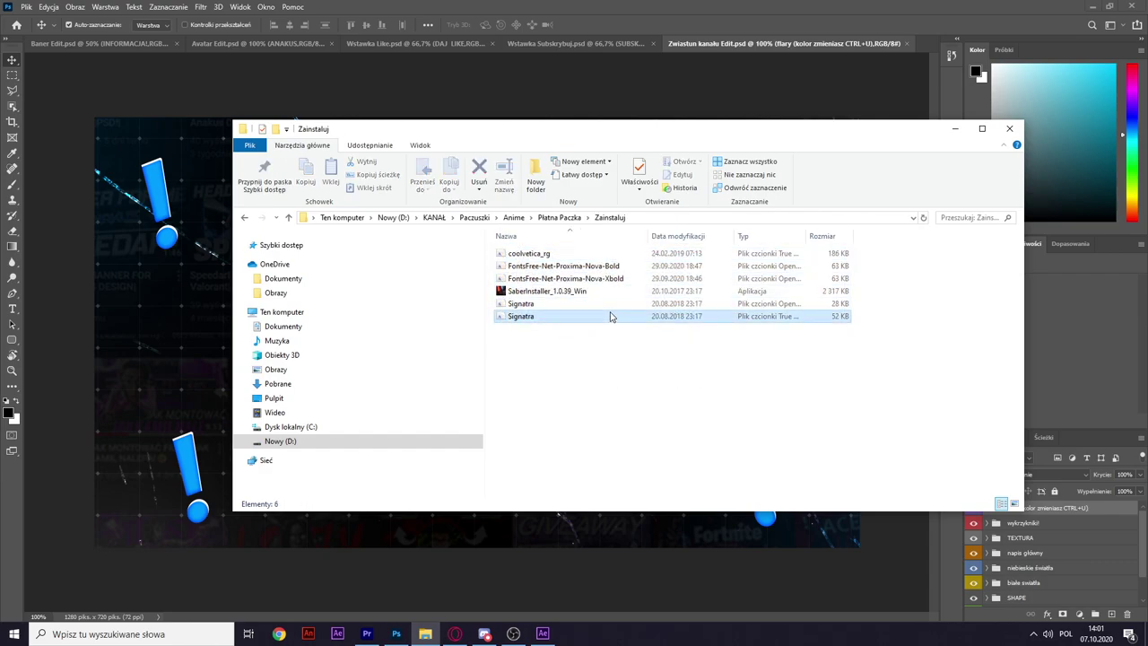
click(886, 59)
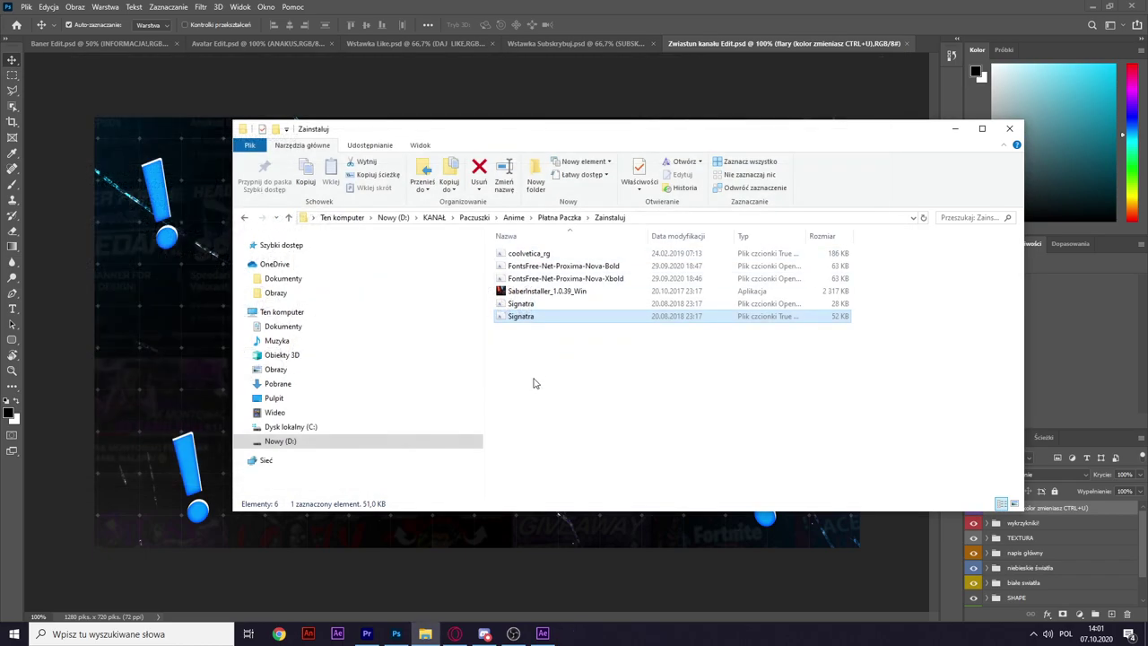
double_click(512, 300)
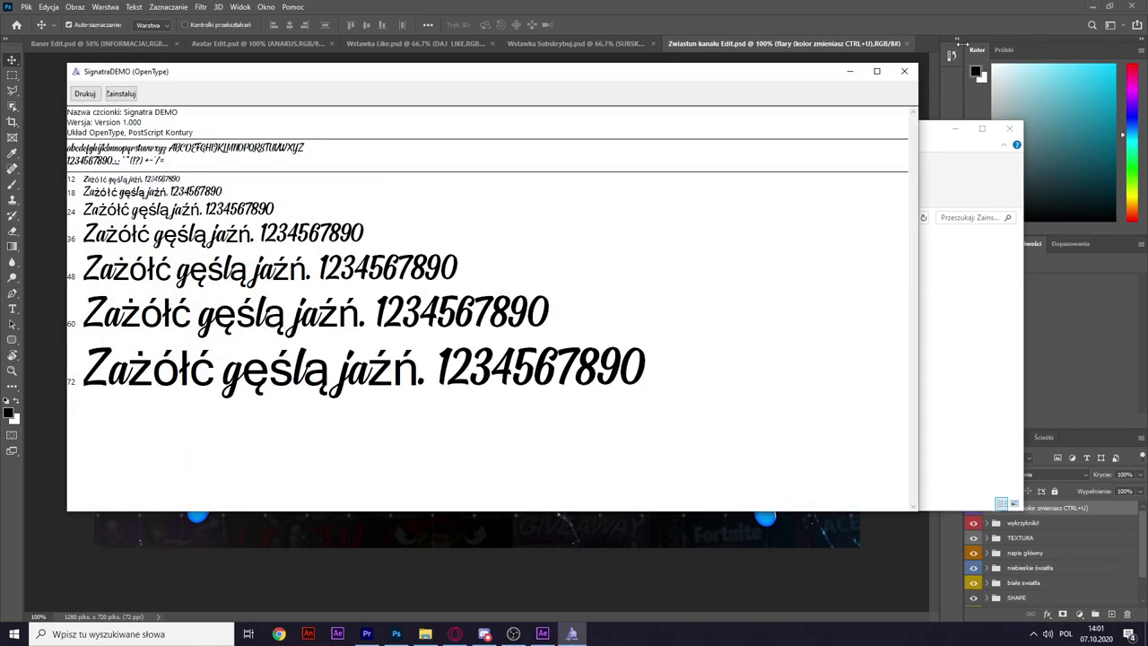
click(907, 74)
click(554, 290)
drag(677, 381, 520, 251)
click(681, 415)
Install the coolvetica_rg font from the Zainstaluj folder and close its preview window.
double_click(529, 253)
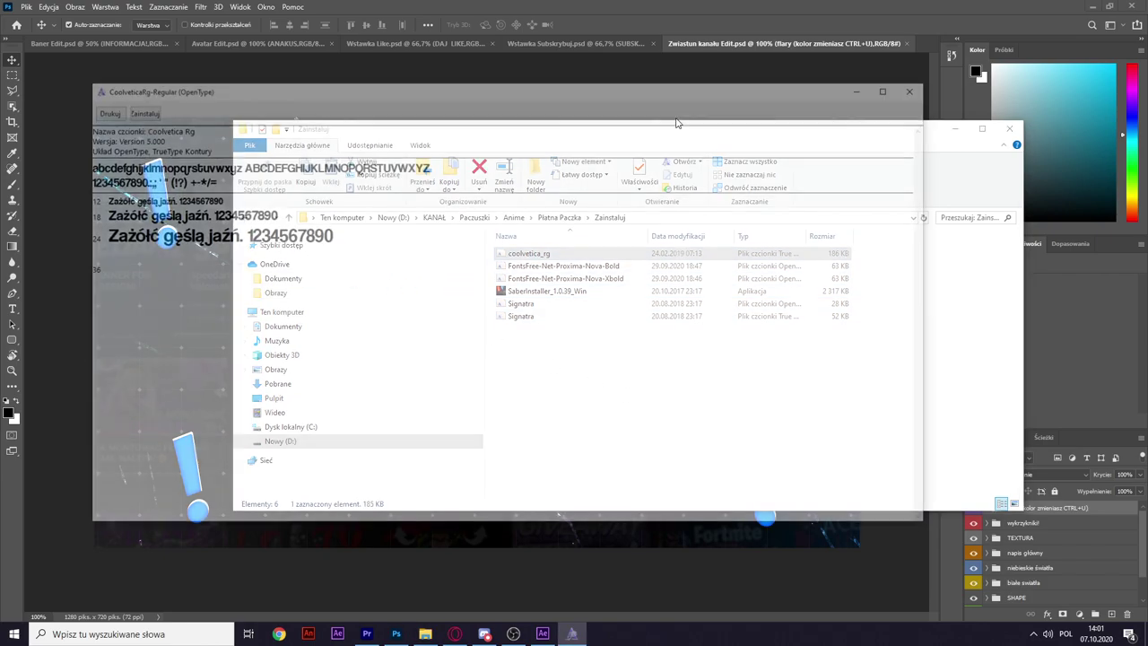
click(141, 110)
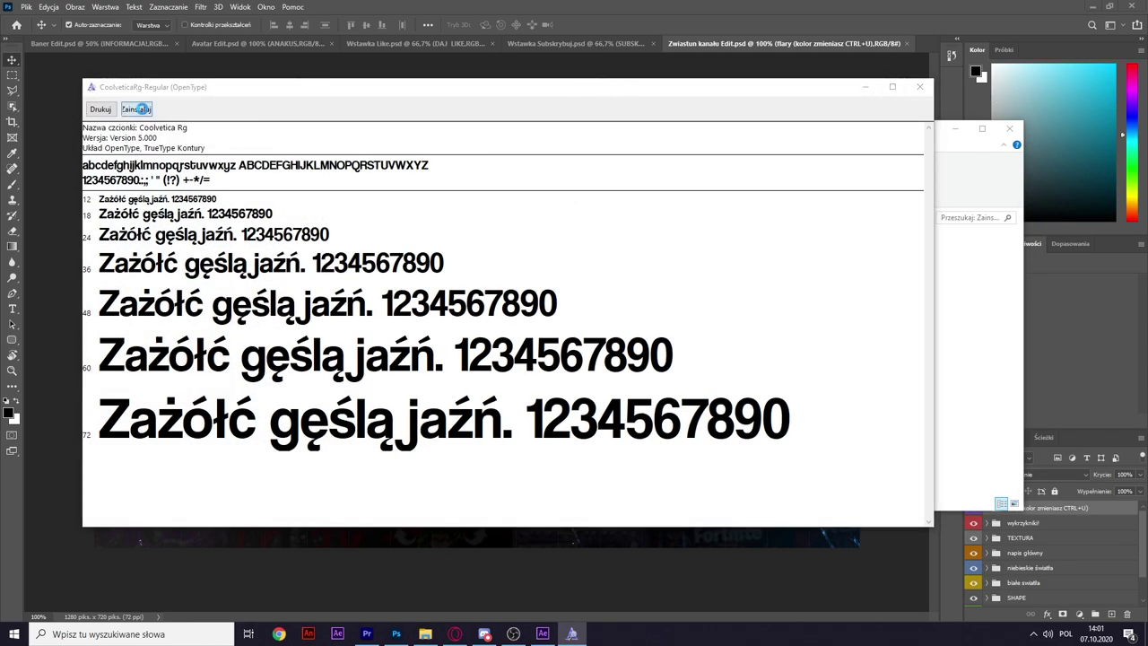
click(588, 328)
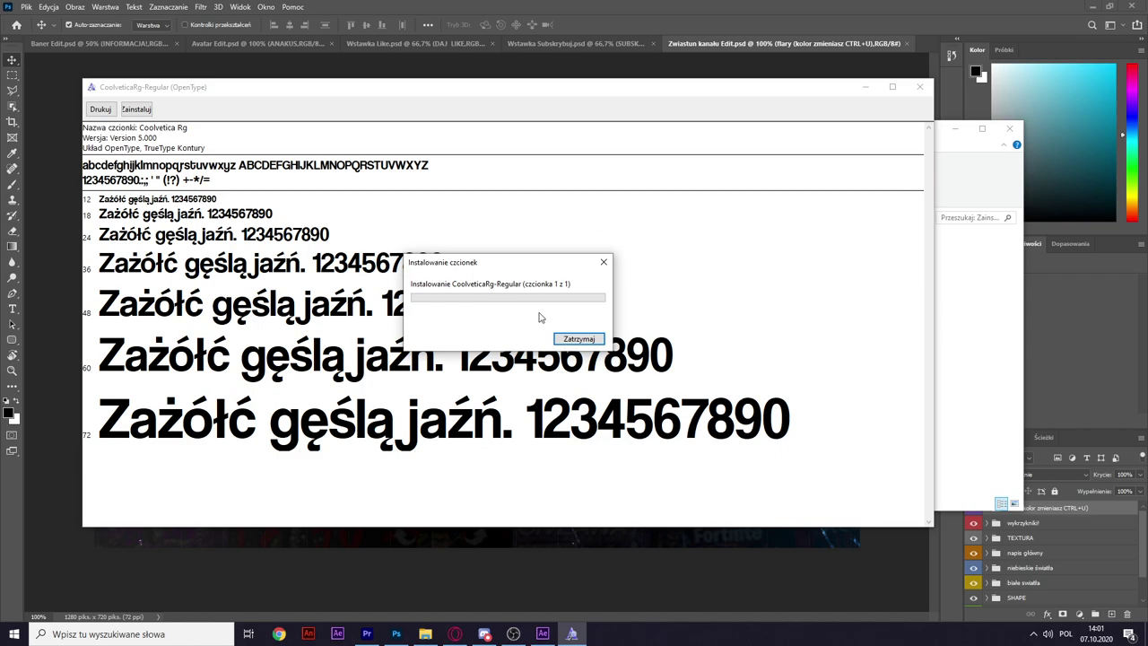
click(919, 86)
click(716, 385)
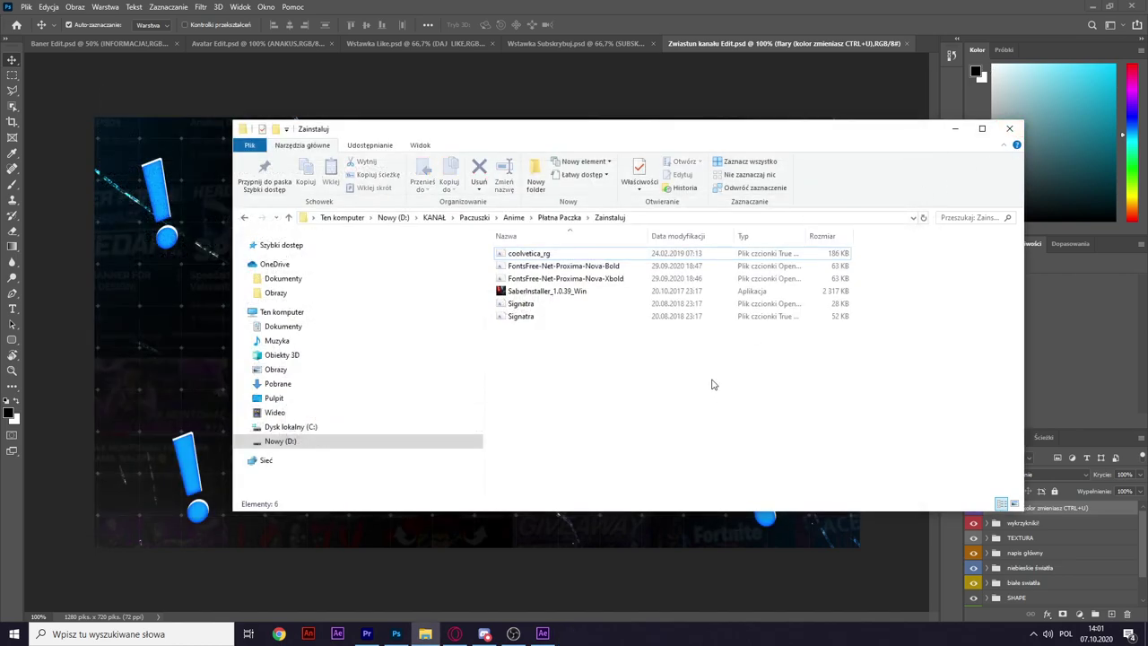